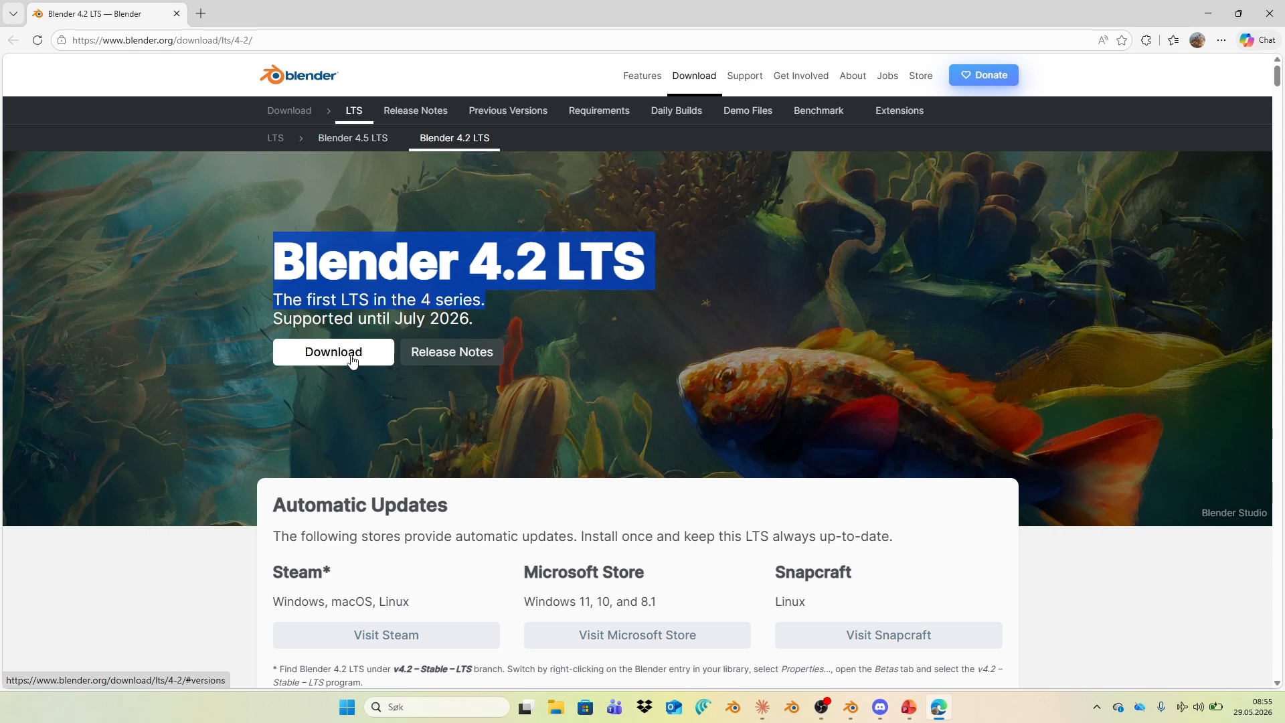
# Step: Switch to the BlenderInstallation presentation and open the Claude download link on the 2. Claude-Desktop slide
pyautogui.click(1208, 11)
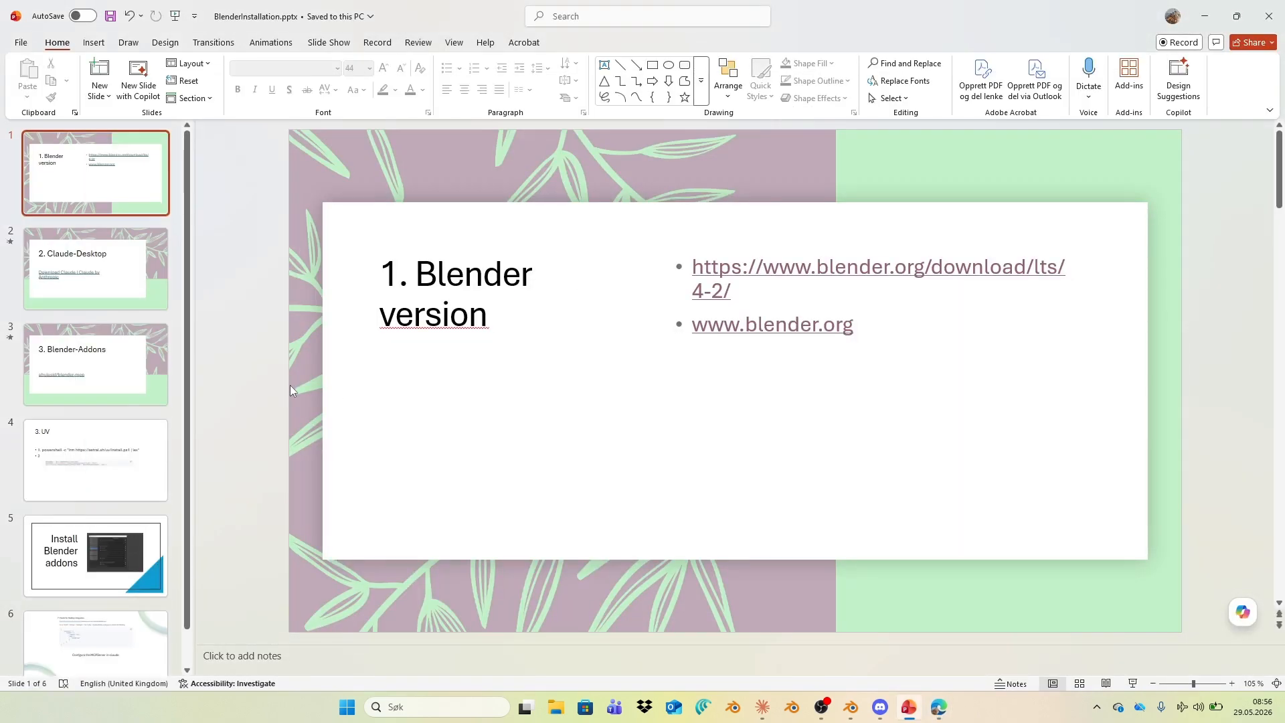
pyautogui.click(103, 274)
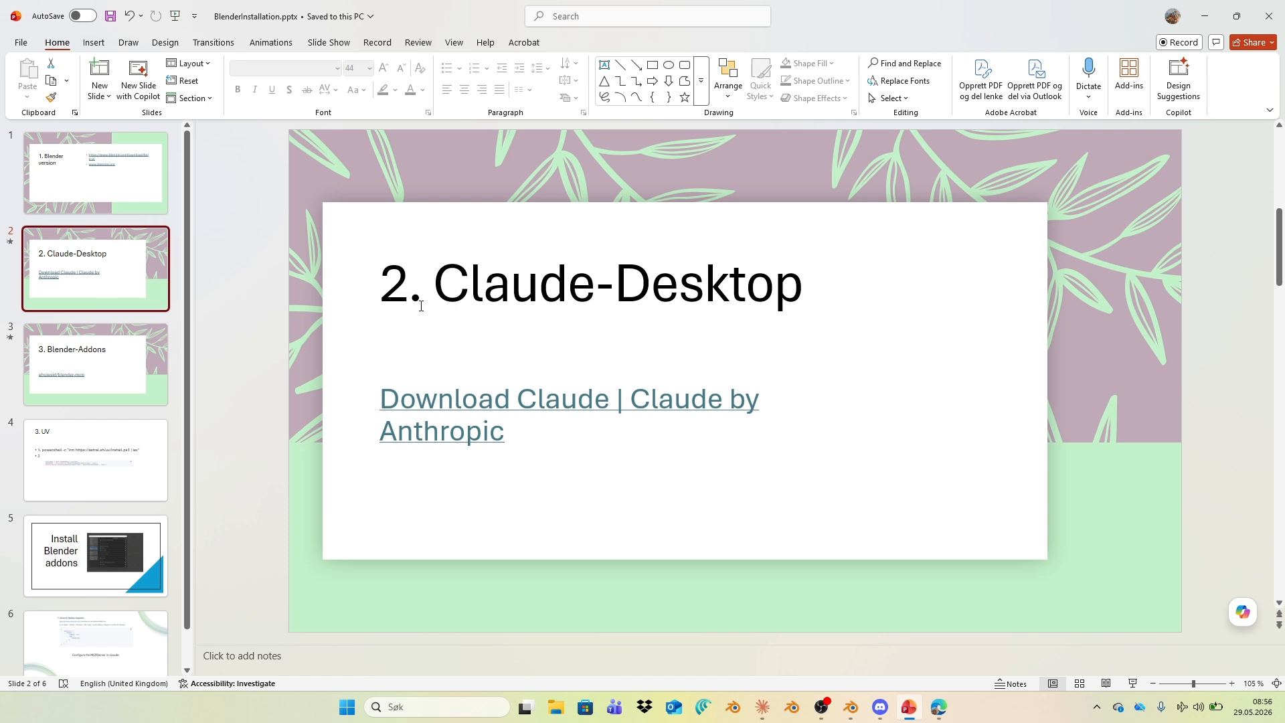
pyautogui.moveTo(819, 290); pyautogui.dragTo(449, 284)
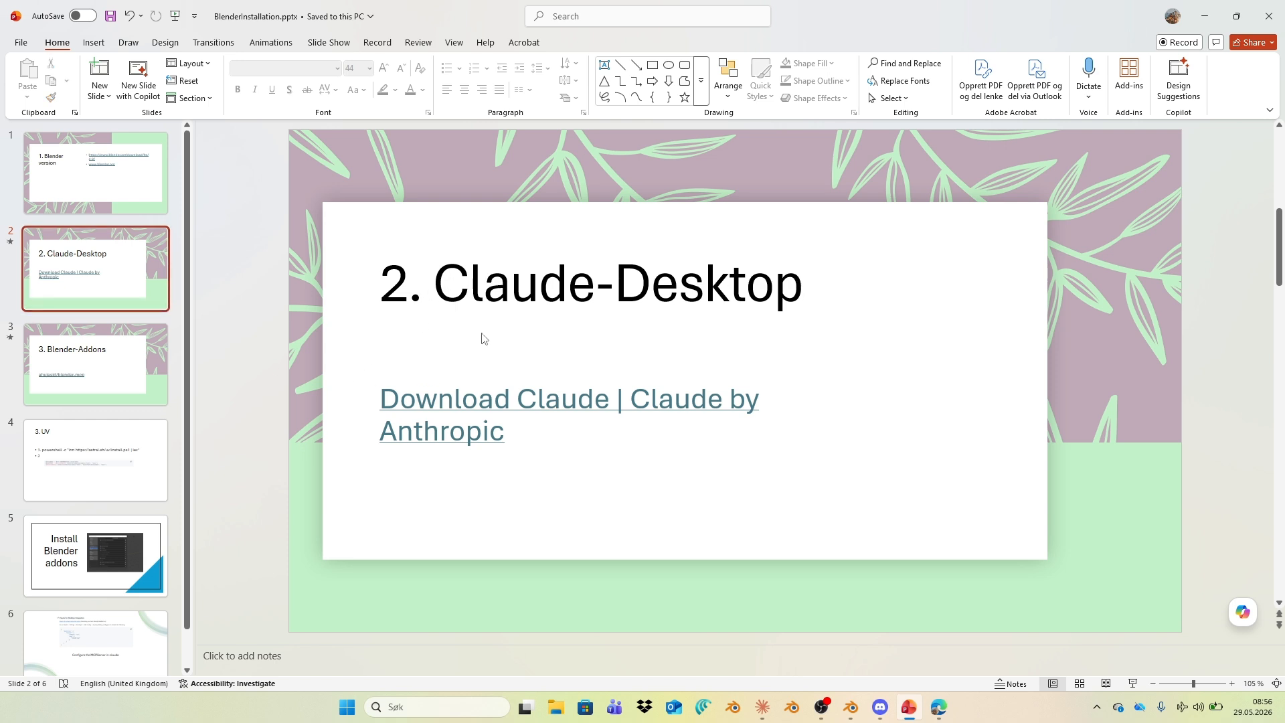
pyautogui.click(487, 402)
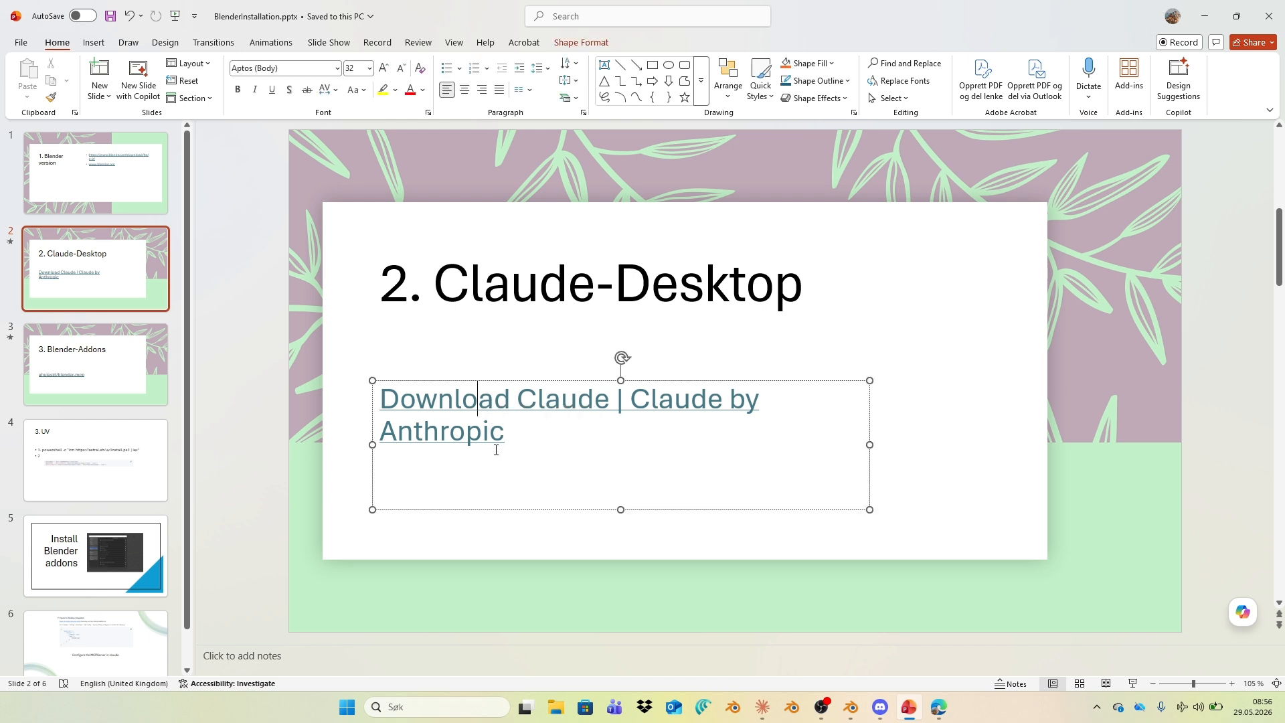
pyautogui.keyDown('ctrl'); pyautogui.click(496, 410); pyautogui.keyUp('ctrl')
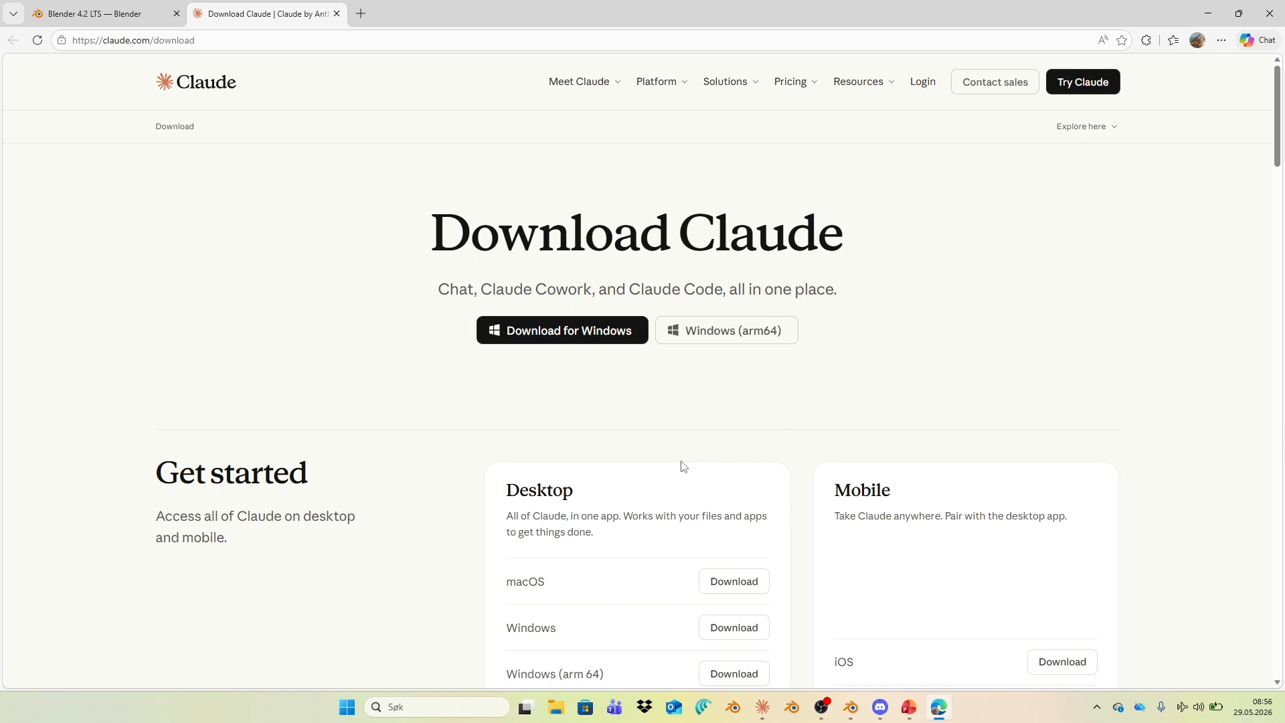
# Step: Return to the presentation, follow the ahujasid/blender-mcp link on the Blender-Addons slide, and open addon.py in the repository
pyautogui.hotkey('alt', 'Tab')
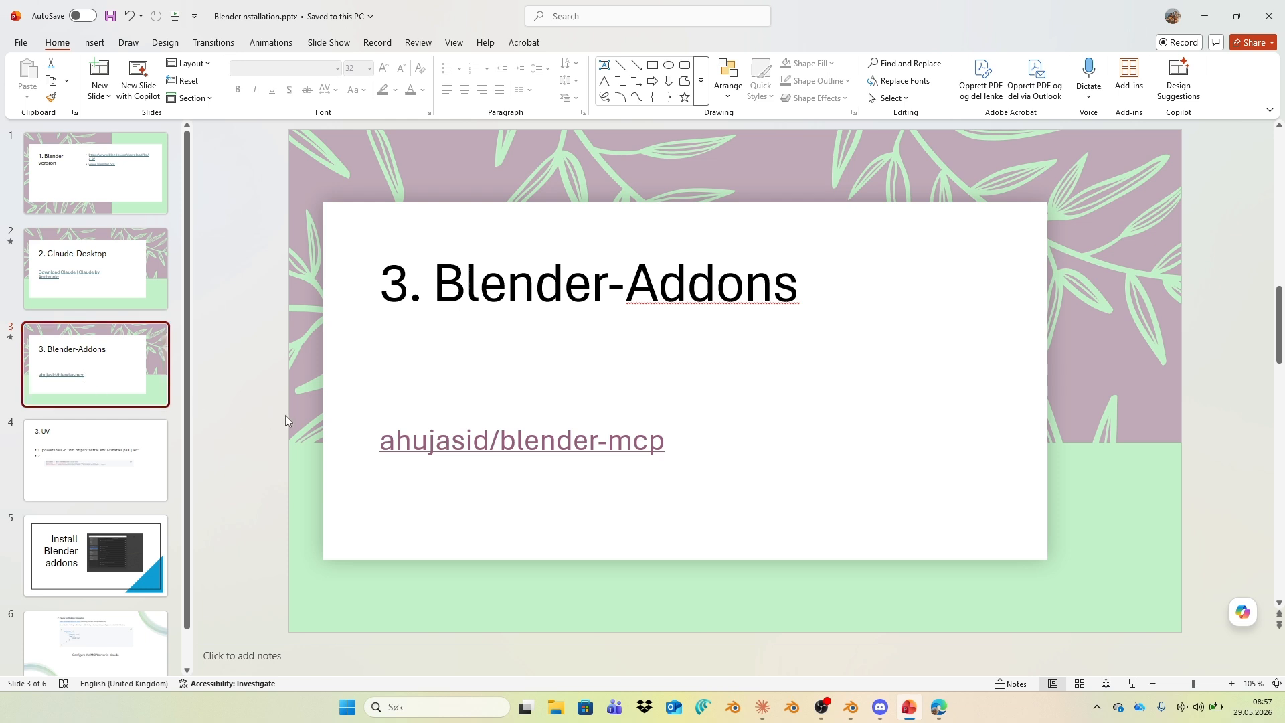
pyautogui.keyDown('ctrl'); pyautogui.click(484, 452); pyautogui.keyUp('ctrl')
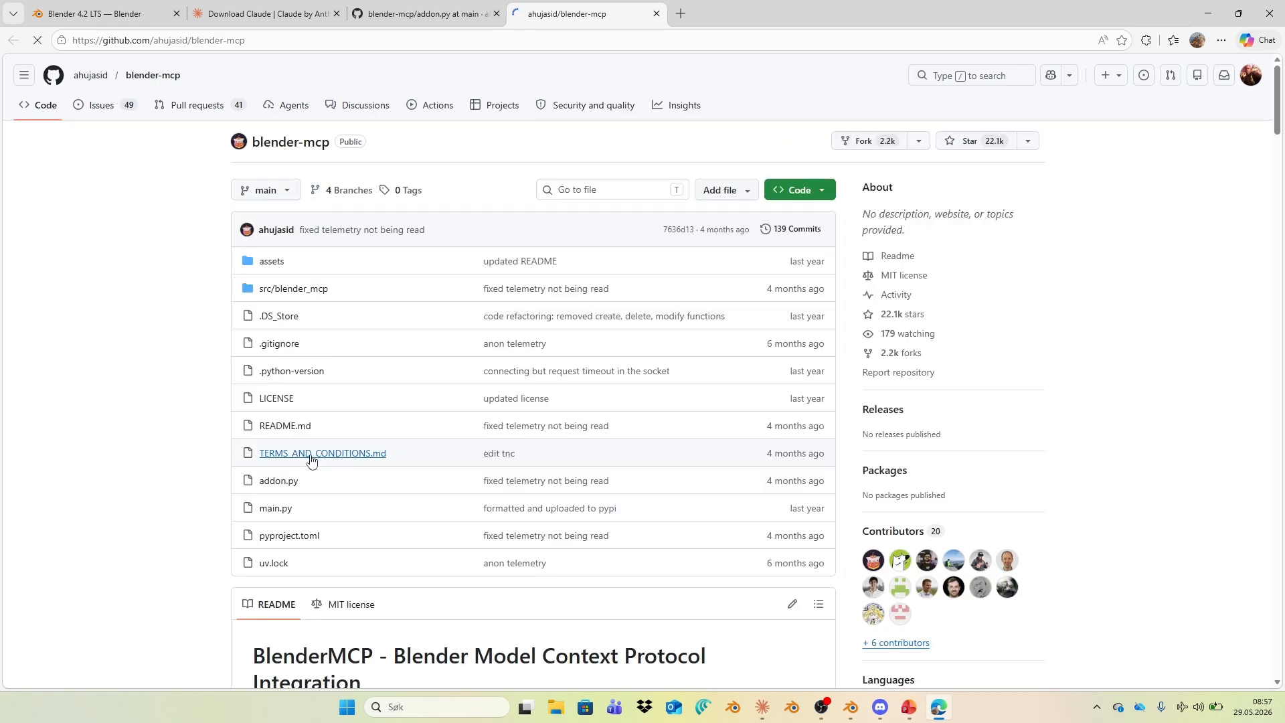
pyautogui.click(280, 484)
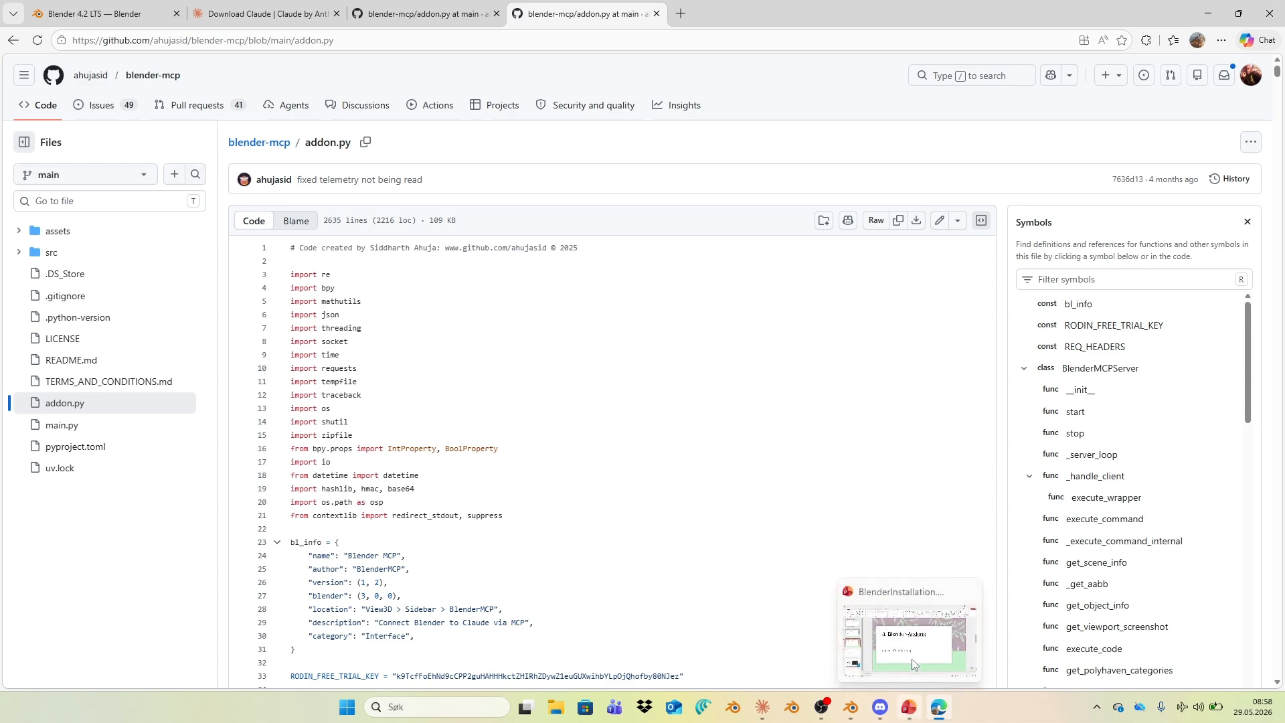
# Step: Go back to the presentation, view the UV slide, and reopen the ahujasid/blender-mcp link from the Blender-Addons slide
pyautogui.click(909, 707)
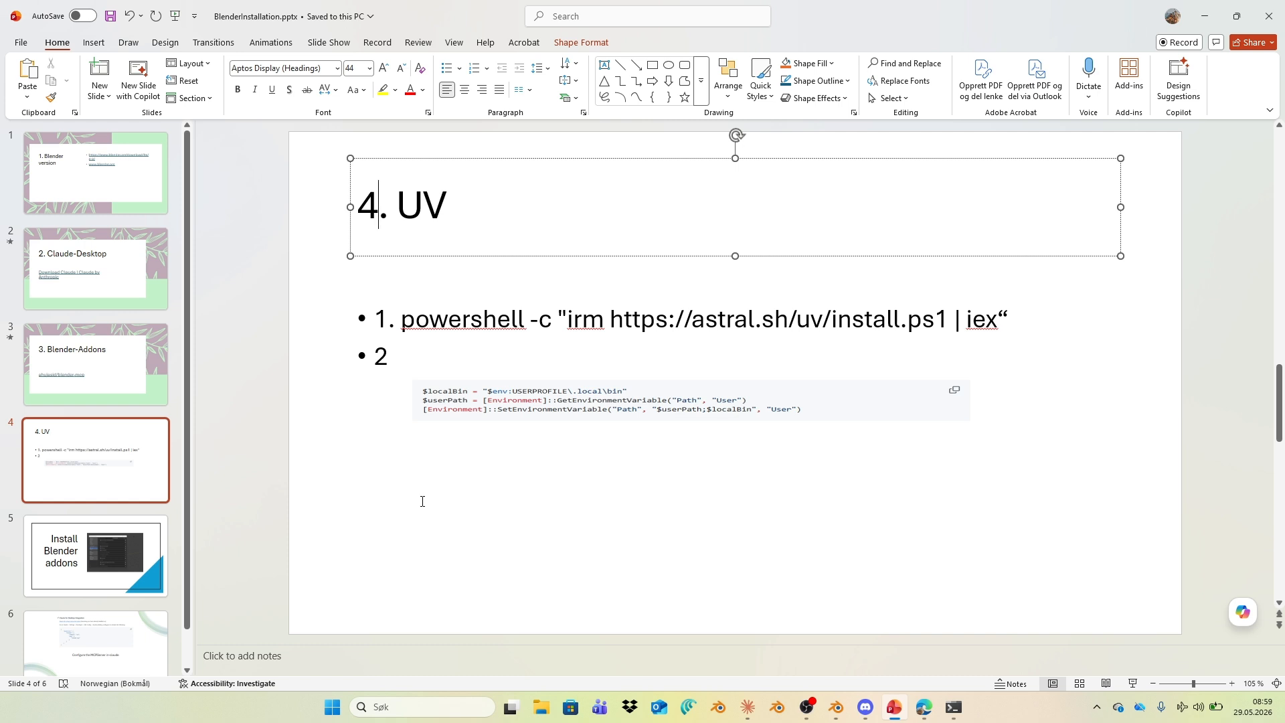
pyautogui.click(423, 501)
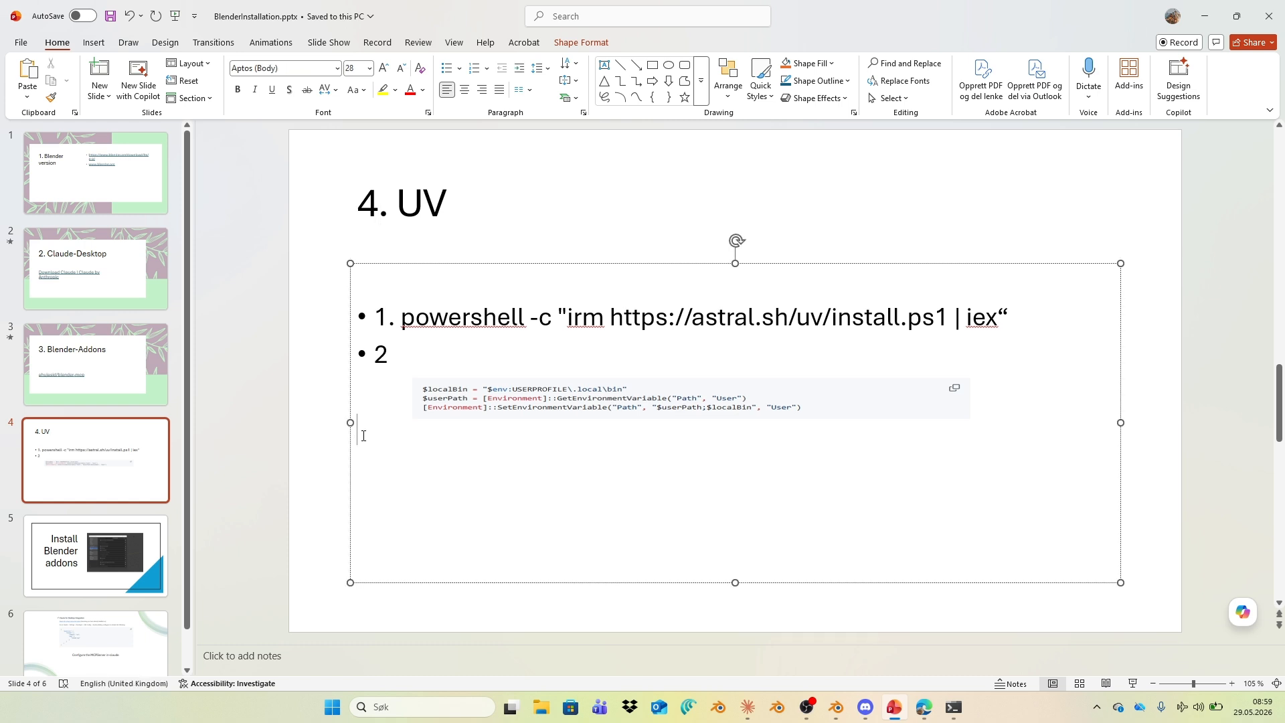
pyautogui.click(114, 366)
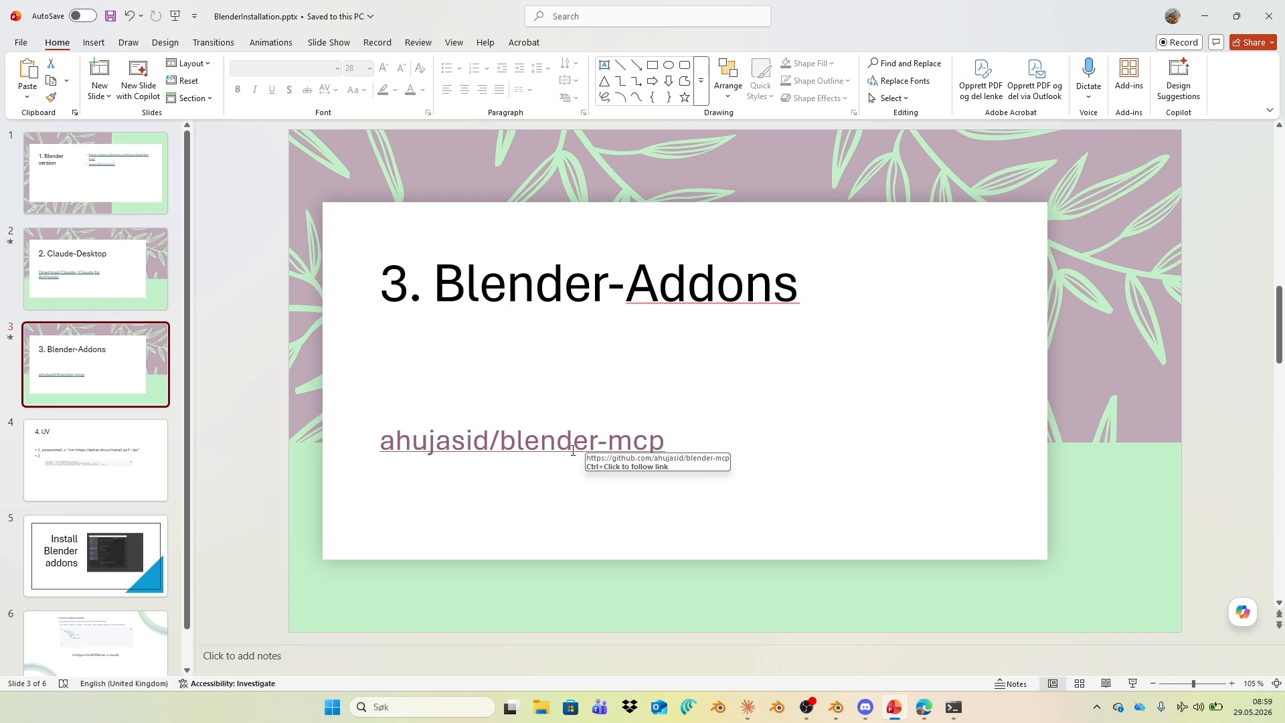
pyautogui.keyDown('ctrl'); pyautogui.click(575, 447); pyautogui.keyUp('ctrl')
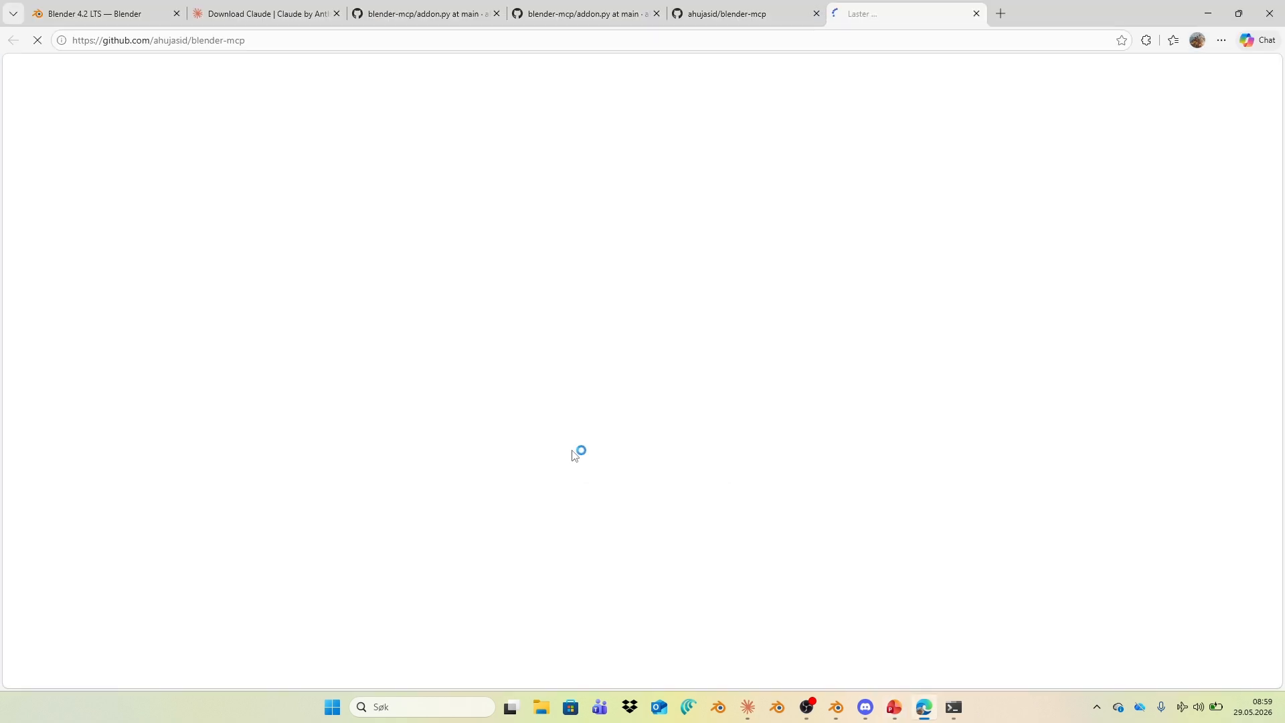
pyautogui.scroll(-12, 195, 494)
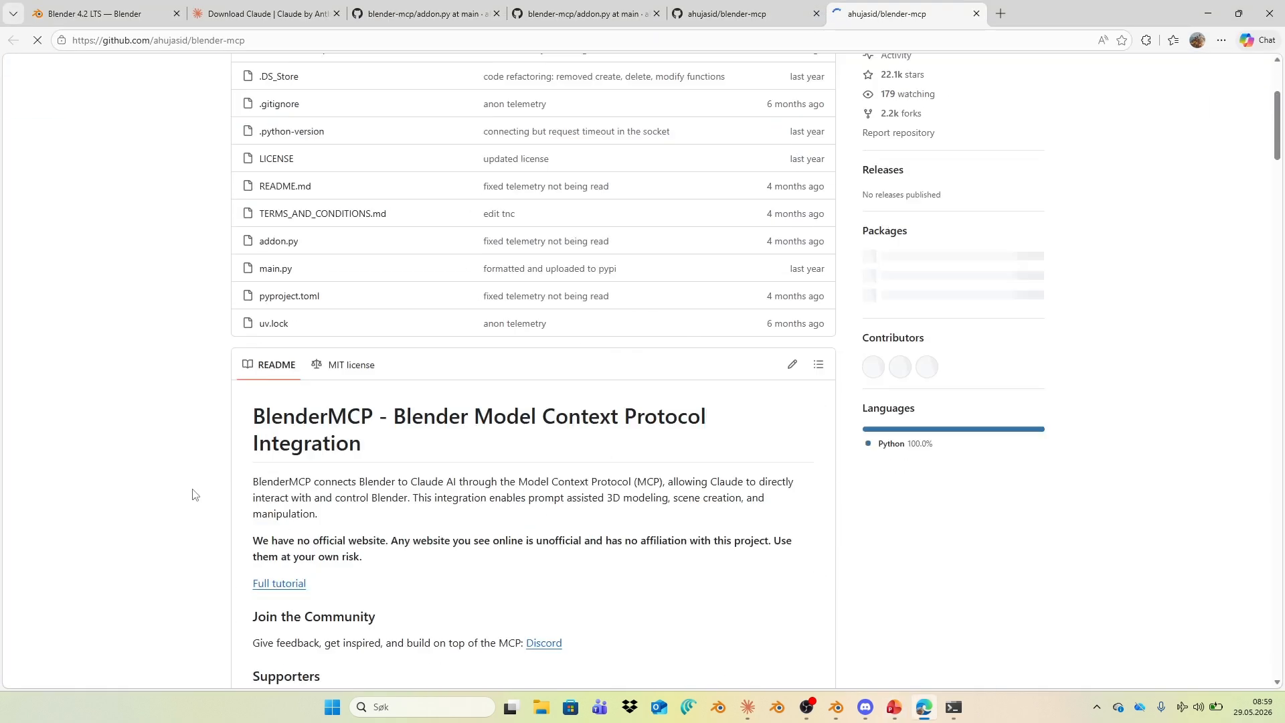
pyautogui.scroll(-6, 195, 493)
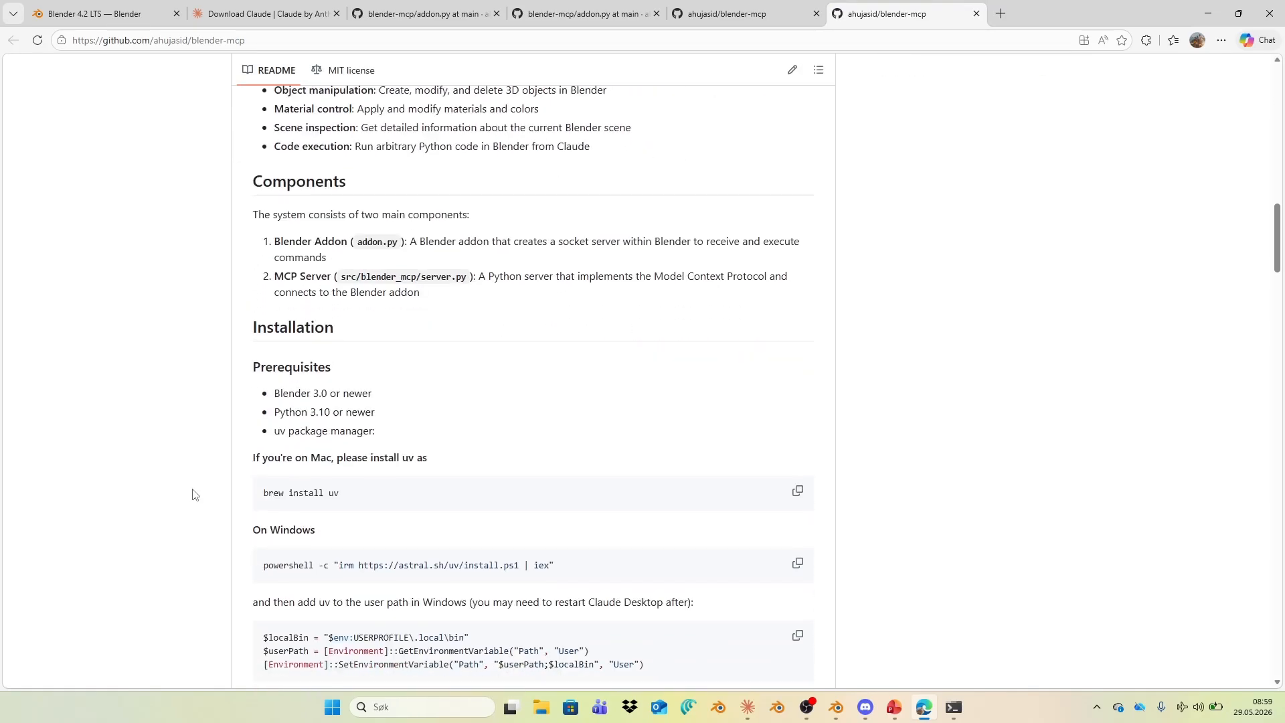
pyautogui.scroll(-2, 474, 479)
pyautogui.scroll(18, 676, 382)
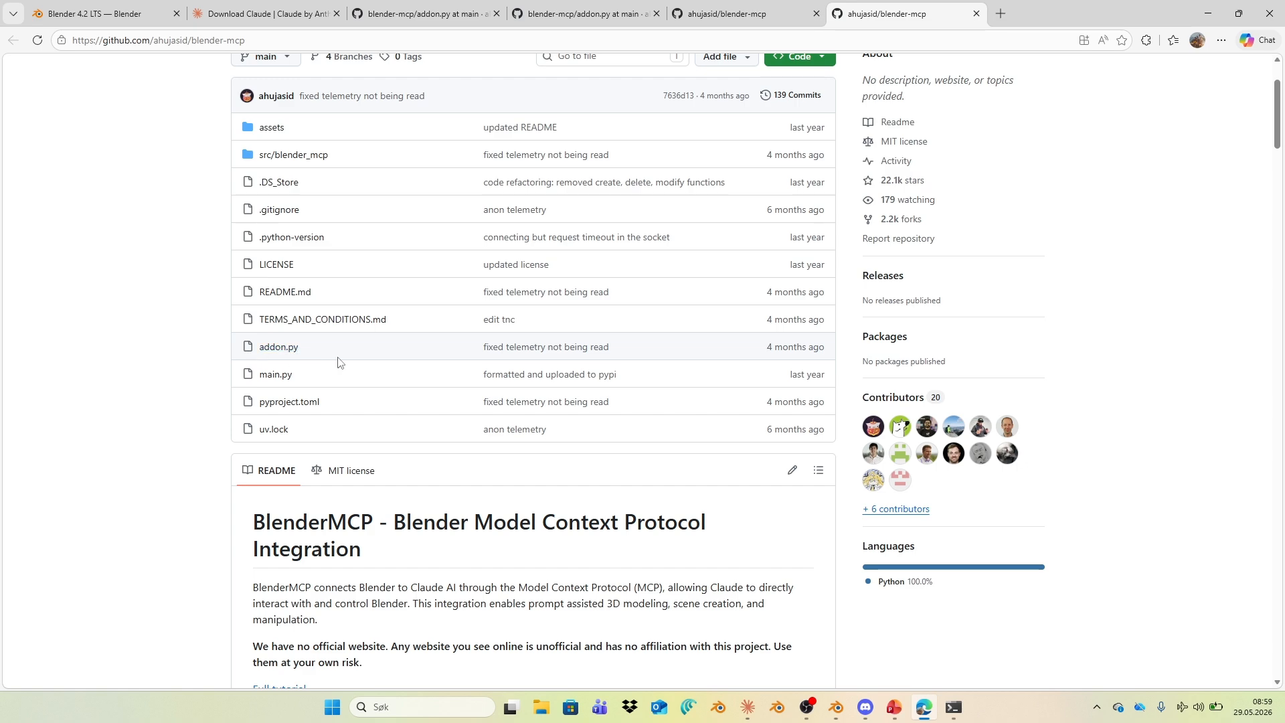
pyautogui.scroll(-15, 159, 550)
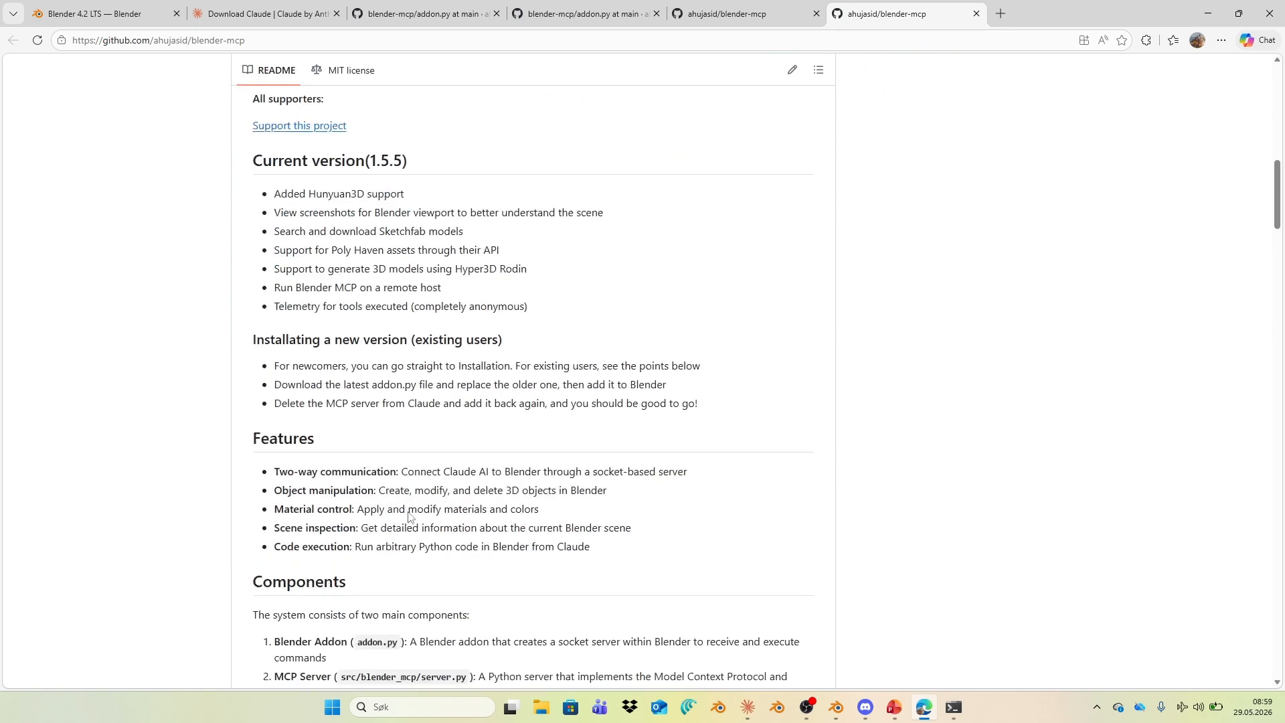
pyautogui.scroll(-5, 531, 511)
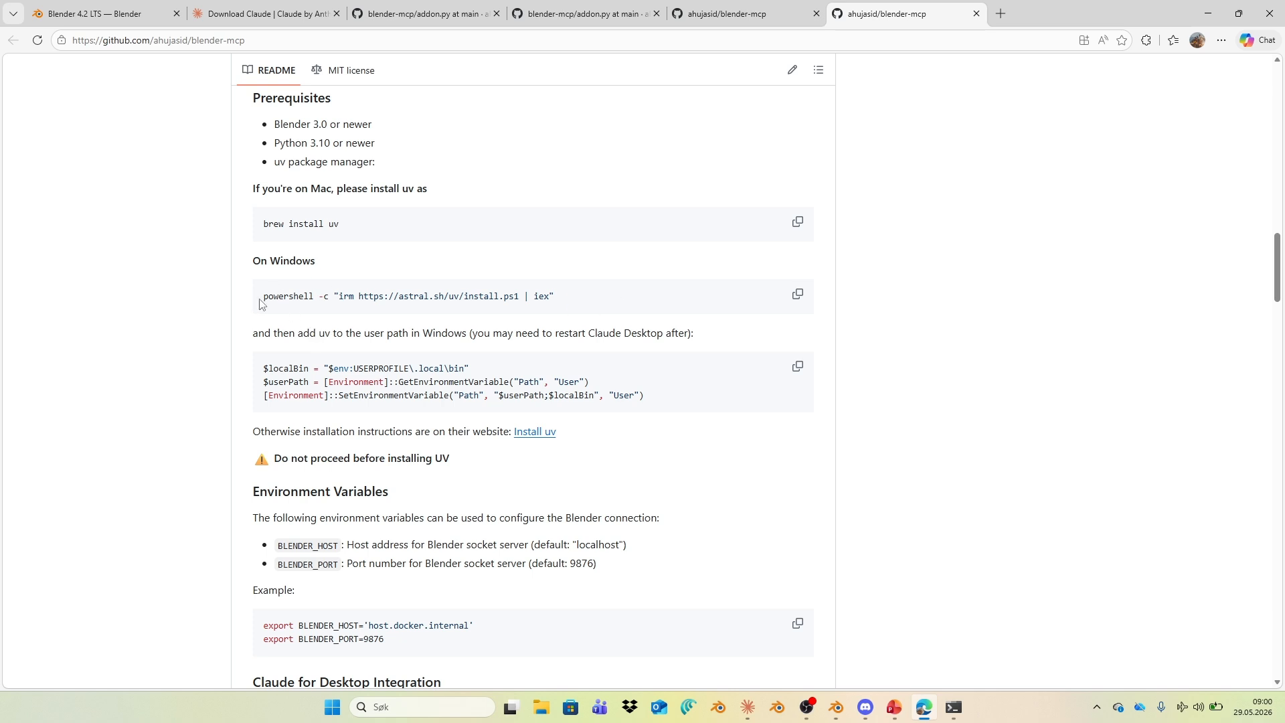
pyautogui.moveTo(264, 297); pyautogui.dragTo(641, 308)
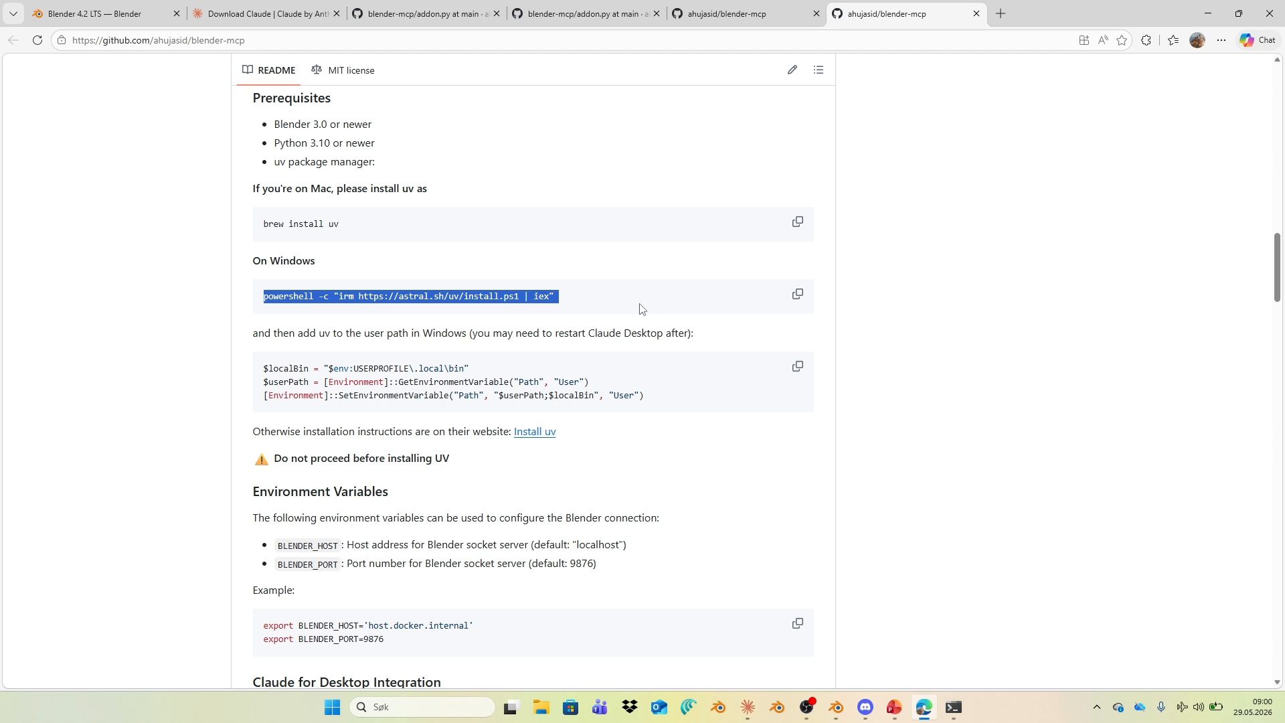
pyautogui.click(797, 294)
pyautogui.moveTo(954, 708)
pyautogui.click(941, 640)
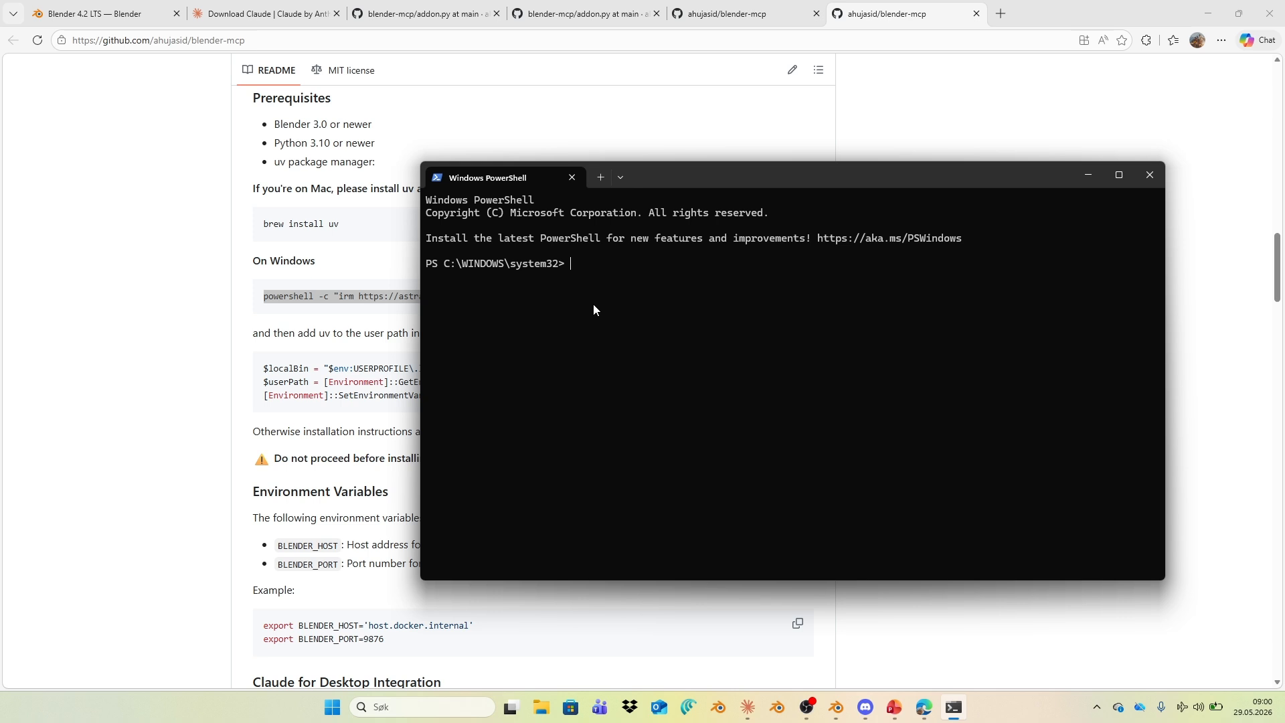
pyautogui.hotkey('ctrl', 'v')
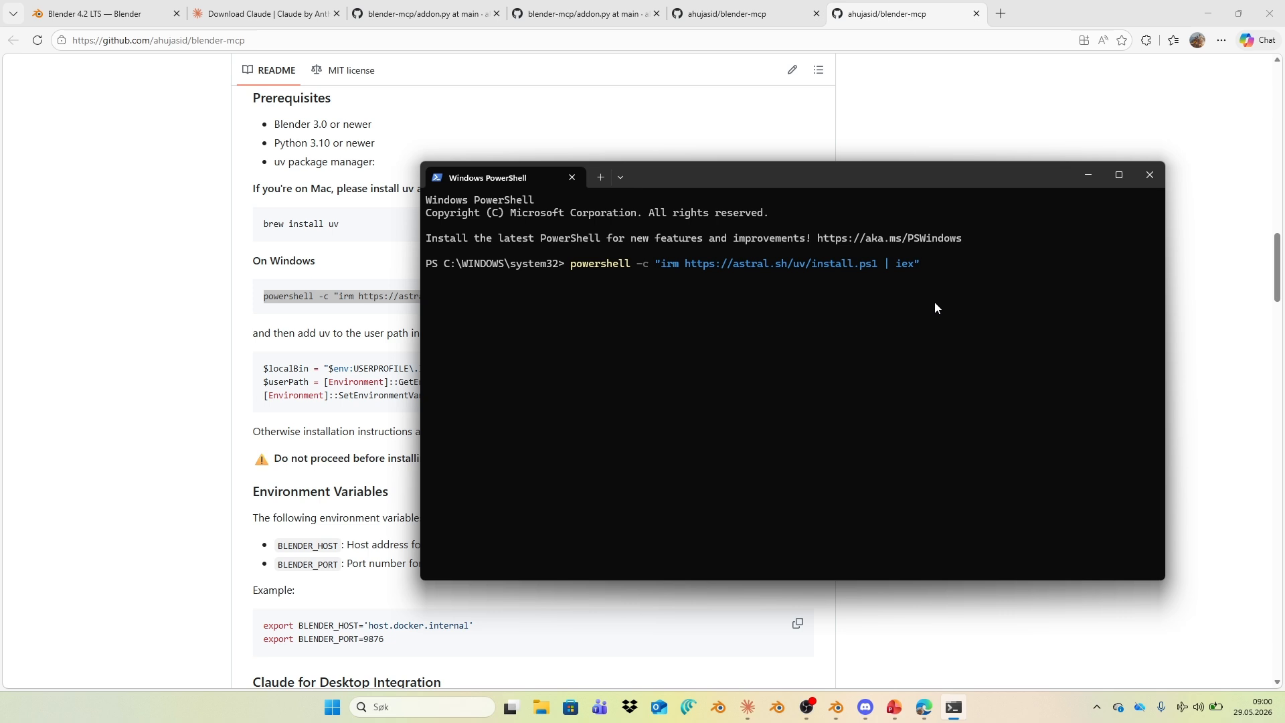
pyautogui.click(1090, 175)
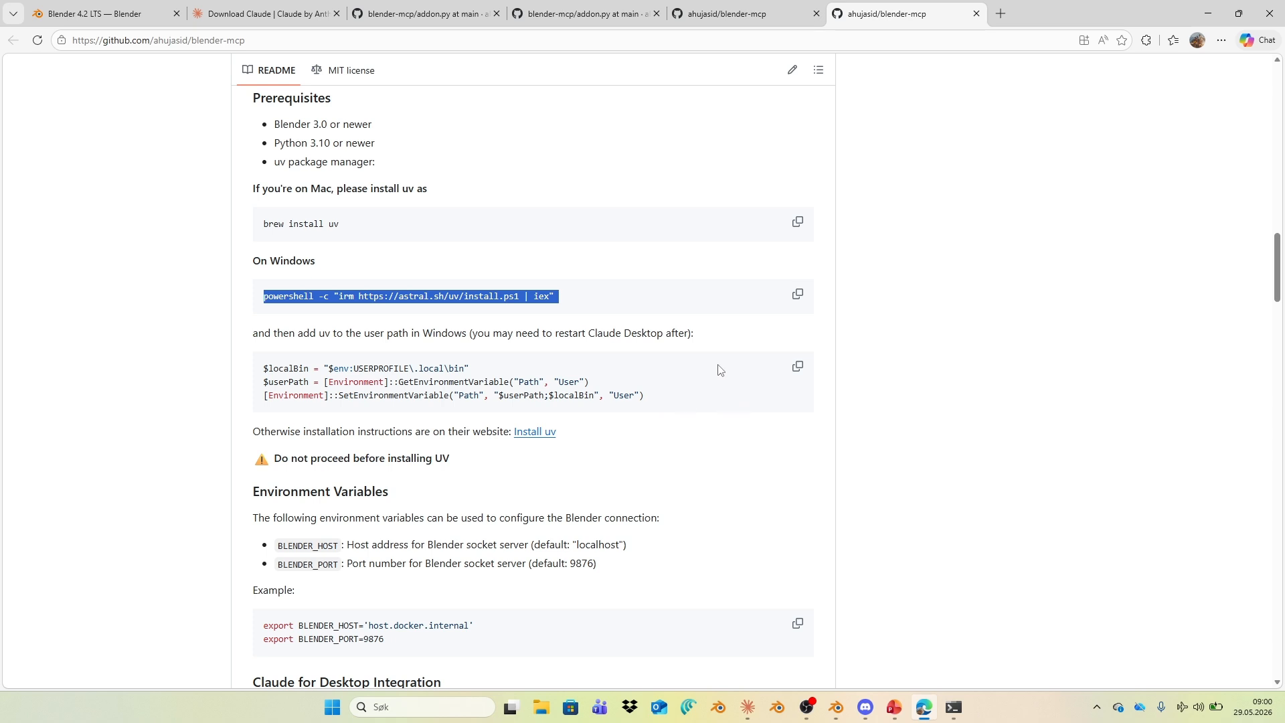
# Step: Copy the three-line README snippet that adds uv to the user path in Windows
pyautogui.click(748, 393)
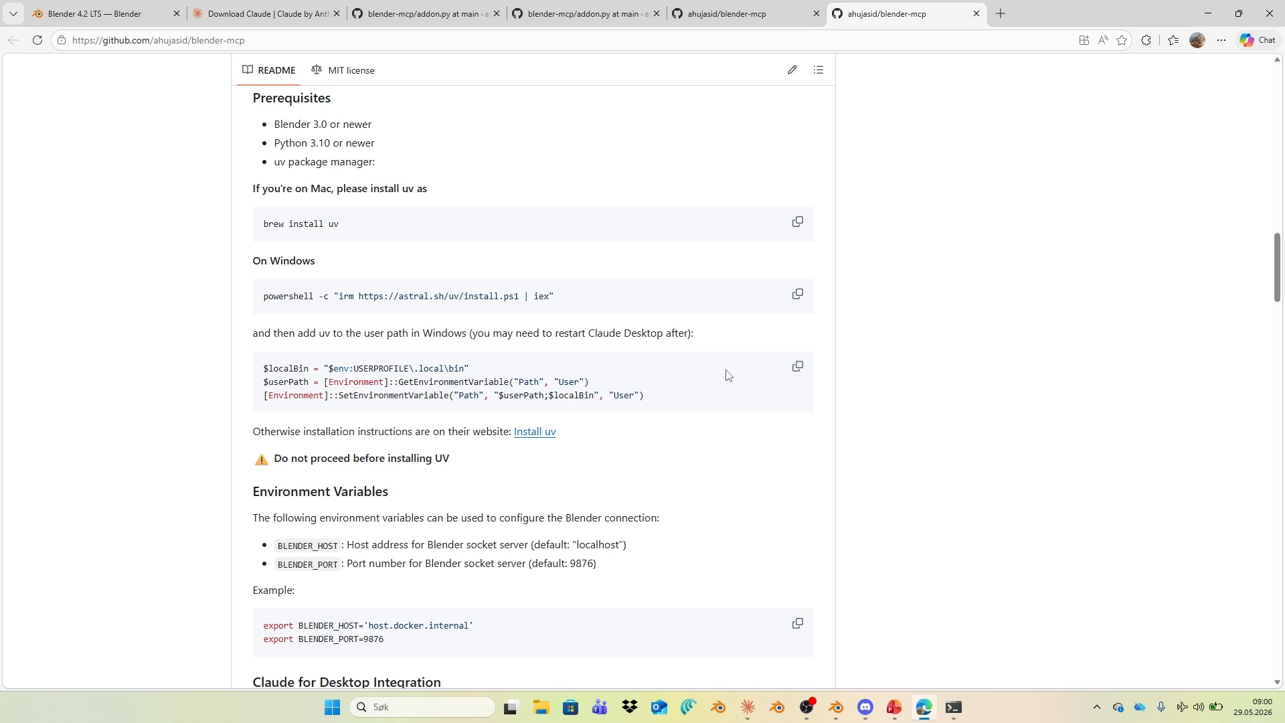
pyautogui.click(798, 370)
pyautogui.moveTo(263, 369); pyautogui.dragTo(654, 407)
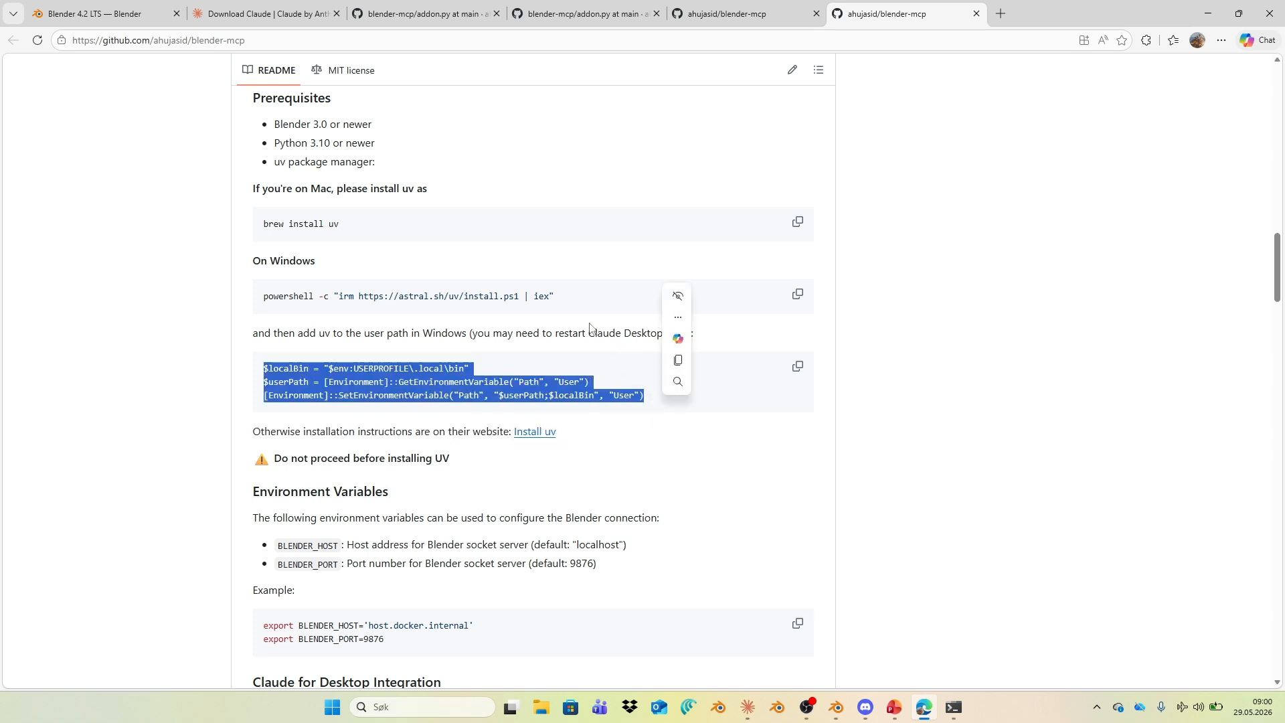
pyautogui.moveTo(265, 302); pyautogui.dragTo(589, 307)
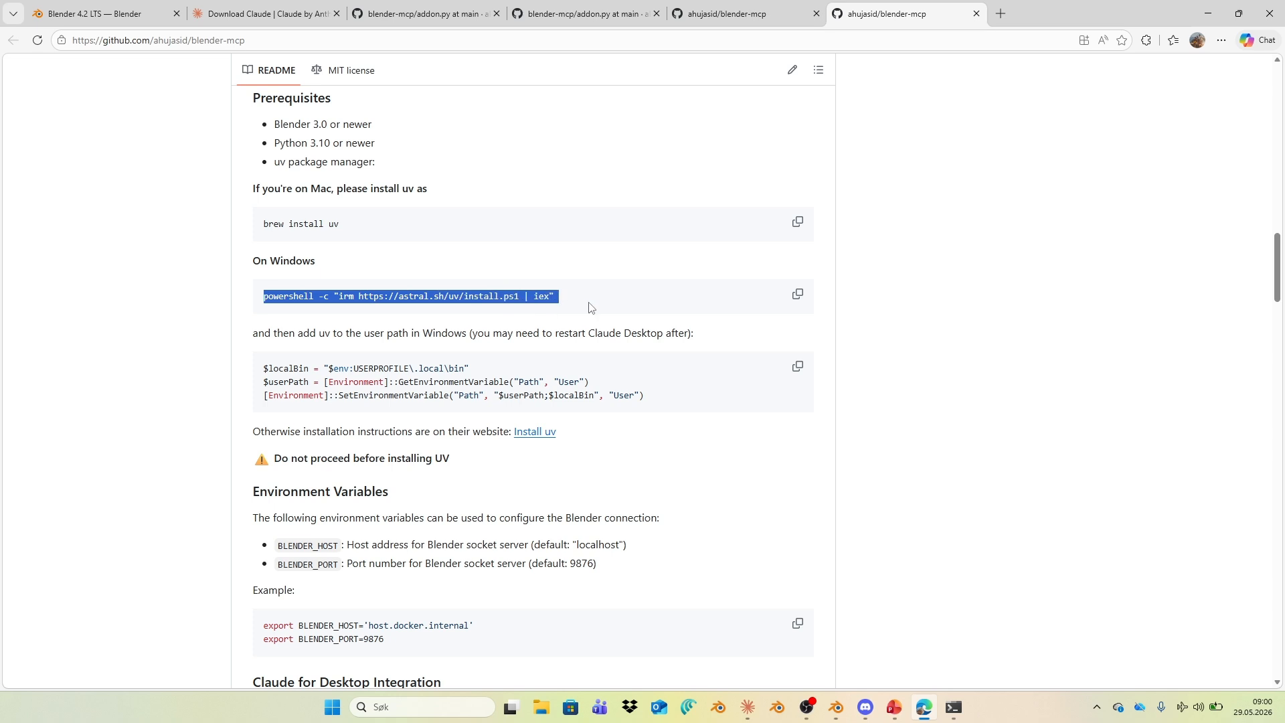
pyautogui.click(673, 400)
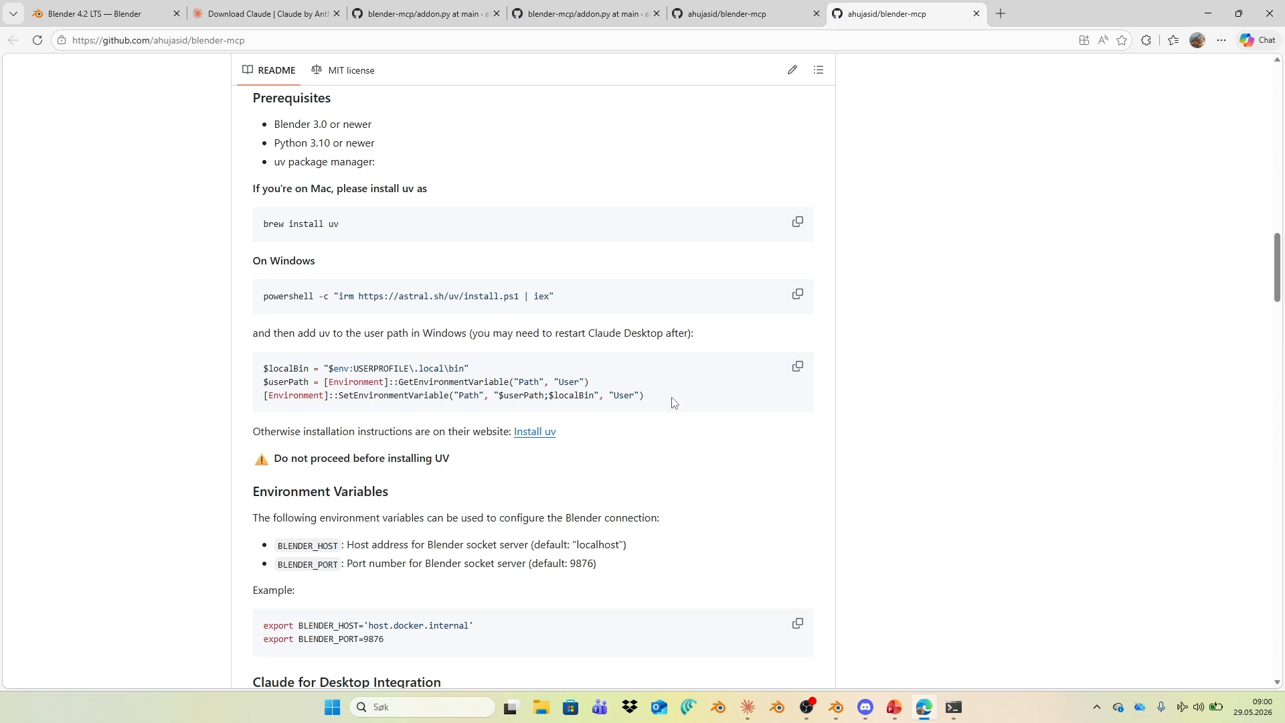
pyautogui.moveTo(659, 401); pyautogui.dragTo(259, 372)
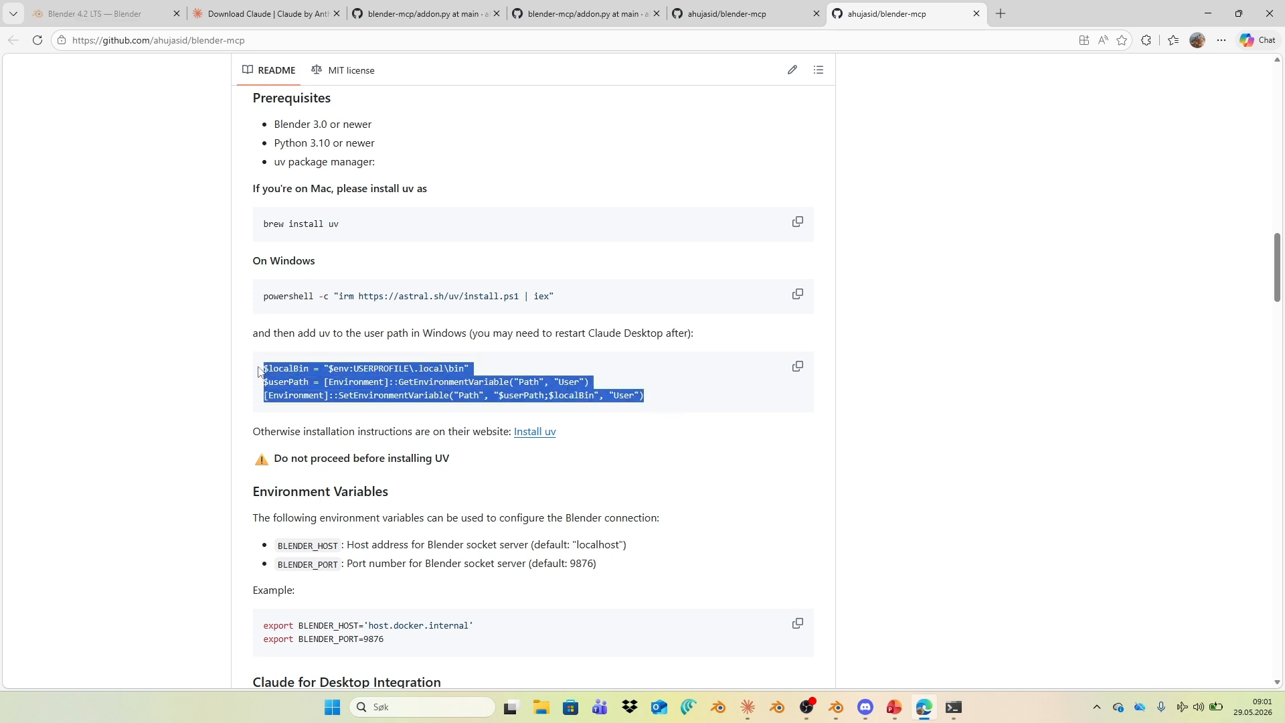
pyautogui.click(797, 368)
# Step: Switch to PowerShell and erase the uv install command from the prompt
pyautogui.click(954, 708)
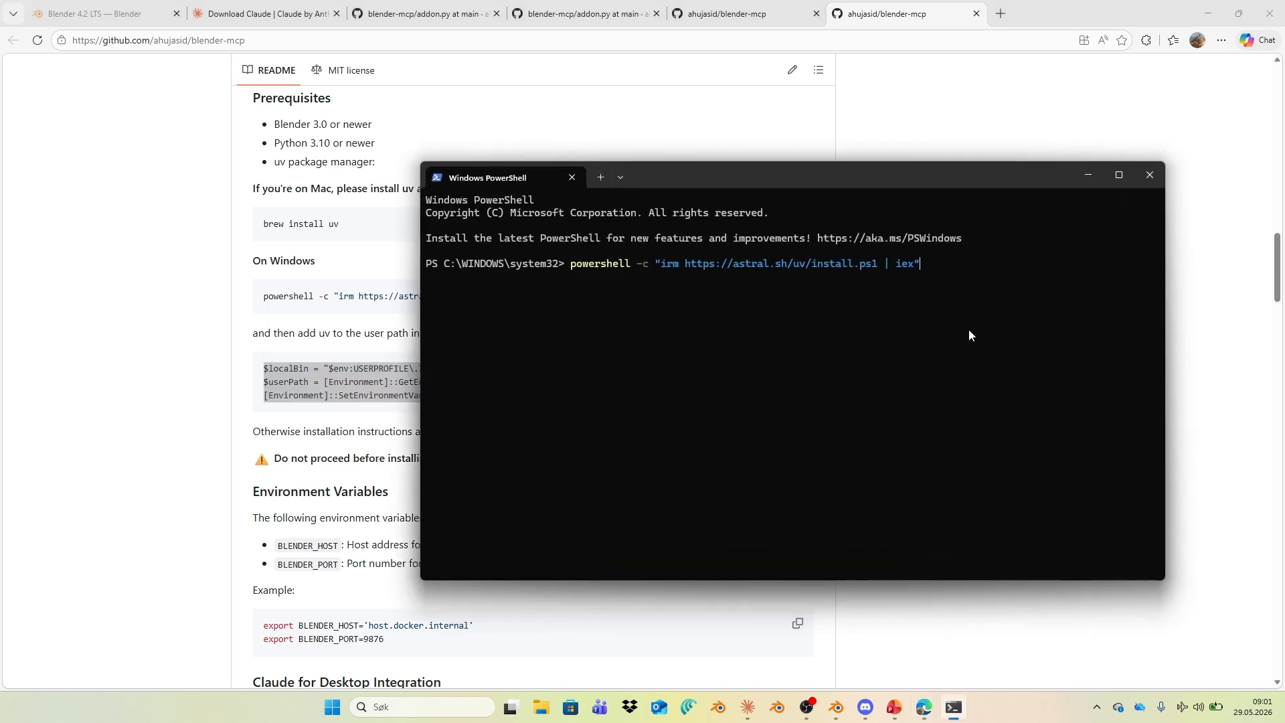
pyautogui.press('BackSpace')
pyautogui.press('BackSpace')
pyautogui.press('BackSpace')
pyautogui.press('BackSpace')
pyautogui.press('BackSpace')
pyautogui.press('BackSpace')
pyautogui.press('BackSpace')
pyautogui.press('BackSpace')
pyautogui.press('BackSpace')
pyautogui.press('BackSpace')
pyautogui.press('BackSpace')
pyautogui.press('BackSpace')
pyautogui.press('BackSpace')
pyautogui.press('BackSpace')
pyautogui.press('BackSpace')
pyautogui.press('BackSpace')
pyautogui.press('BackSpace')
pyautogui.press('BackSpace')
pyautogui.press('BackSpace')
pyautogui.press('BackSpace')
pyautogui.press('BackSpace')
pyautogui.press('BackSpace')
pyautogui.press('BackSpace')
pyautogui.press('BackSpace')
pyautogui.press('BackSpace')
pyautogui.press('BackSpace')
pyautogui.press('BackSpace')
pyautogui.press('BackSpace')
pyautogui.press('BackSpace')
pyautogui.press('BackSpace')
pyautogui.press('BackSpace')
pyautogui.press('BackSpace')
pyautogui.press('BackSpace')
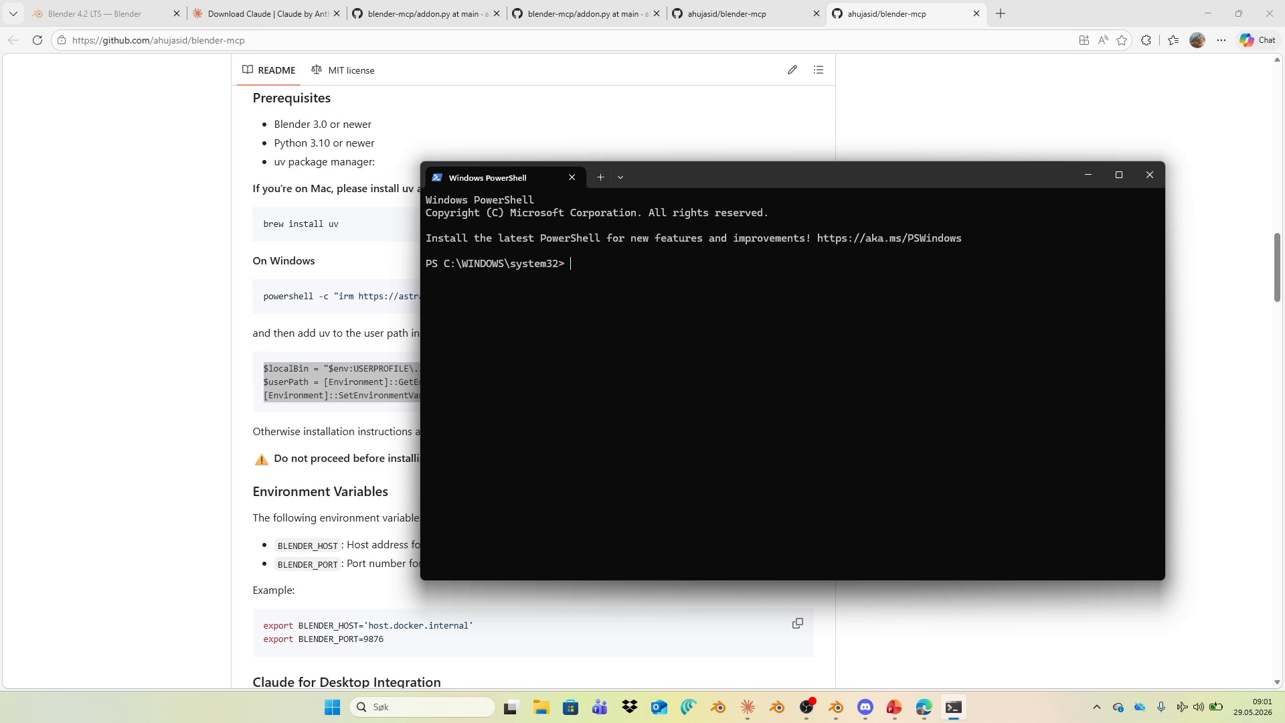
# Step: Try to paste the three-line user-path snippet into PowerShell, cancel the paste, and minimize the PowerShell window
pyautogui.hotkey('ctrl', 'v')
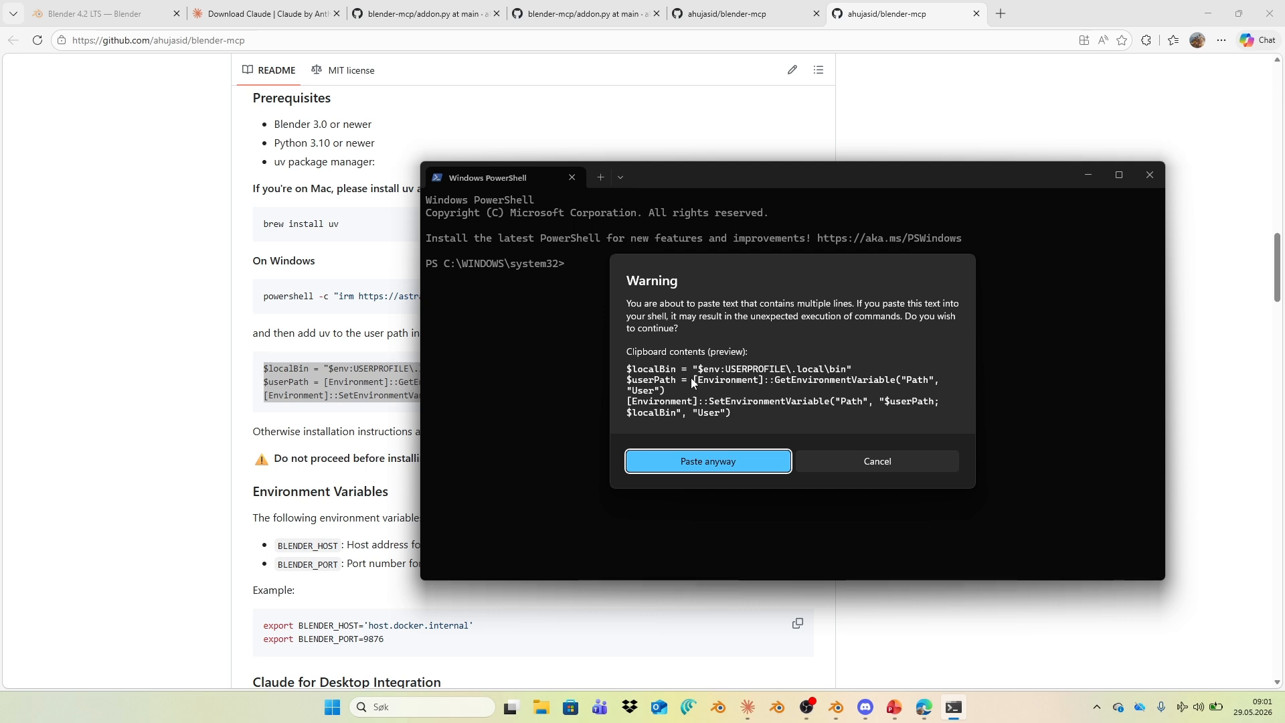
pyautogui.click(856, 460)
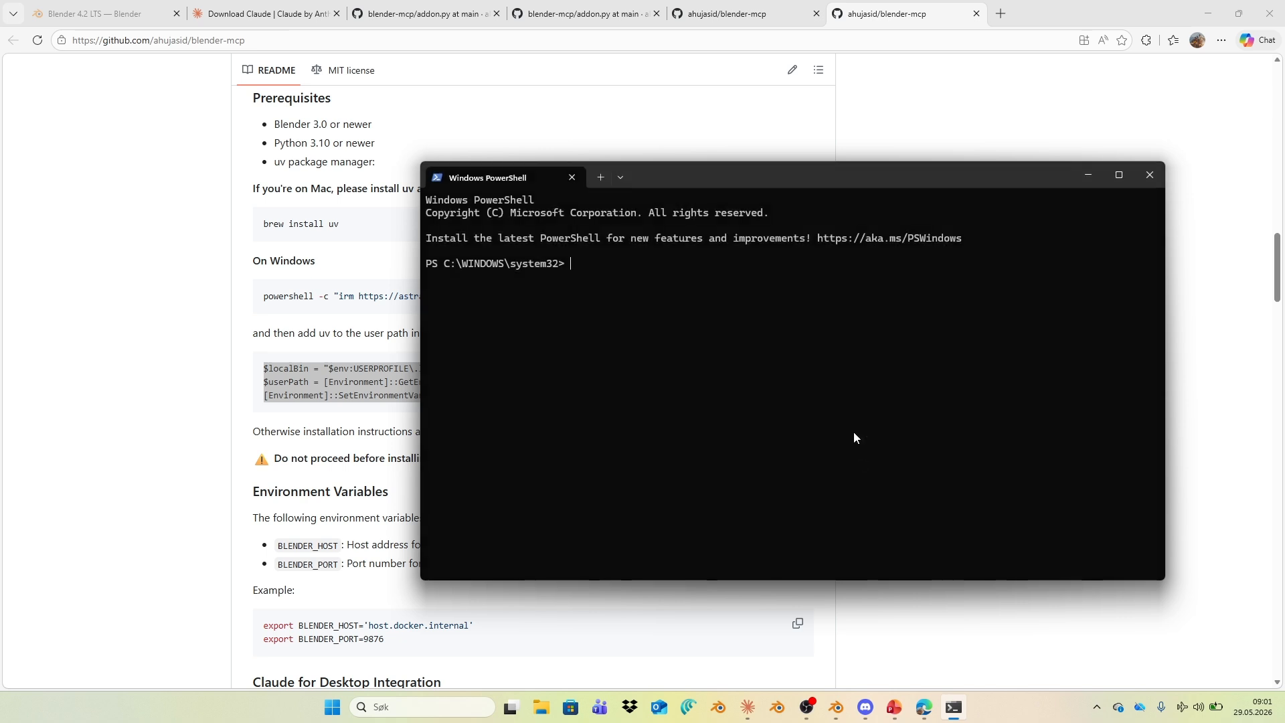
pyautogui.click(1088, 175)
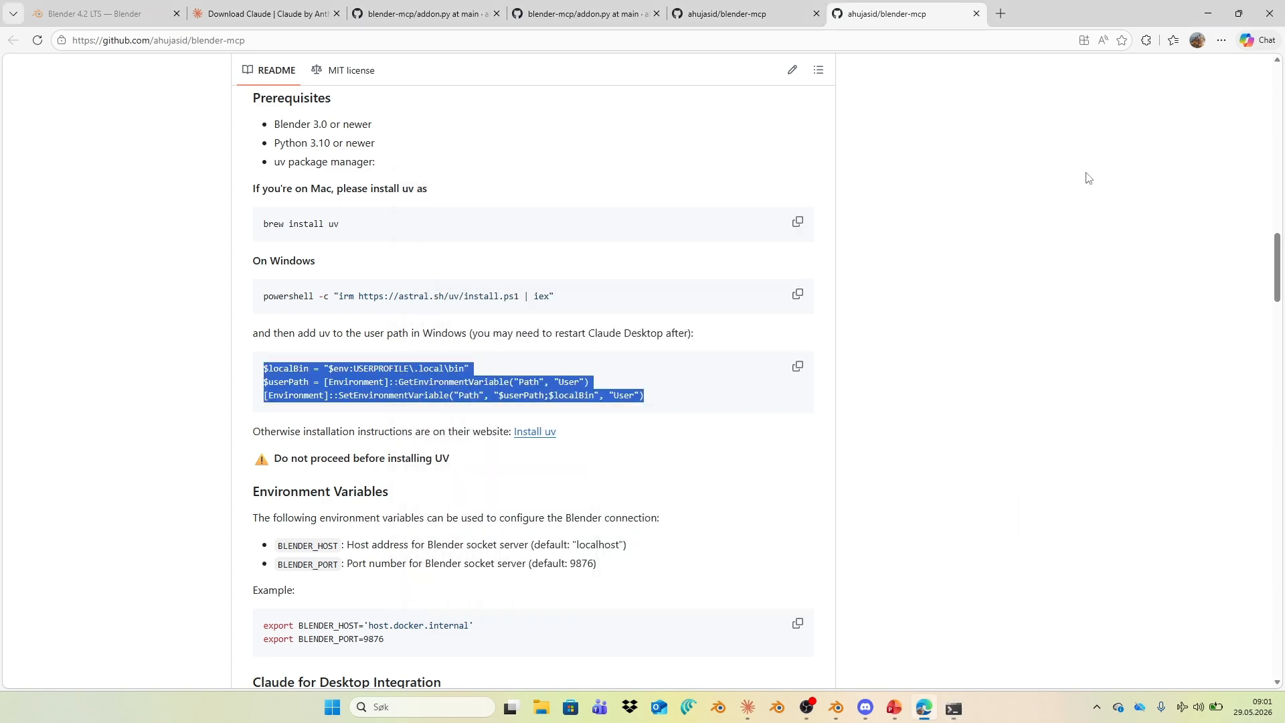
# Step: Deselect the README snippet and return to the presentation to show the 5. Install Blender addons slide
pyautogui.click(702, 383)
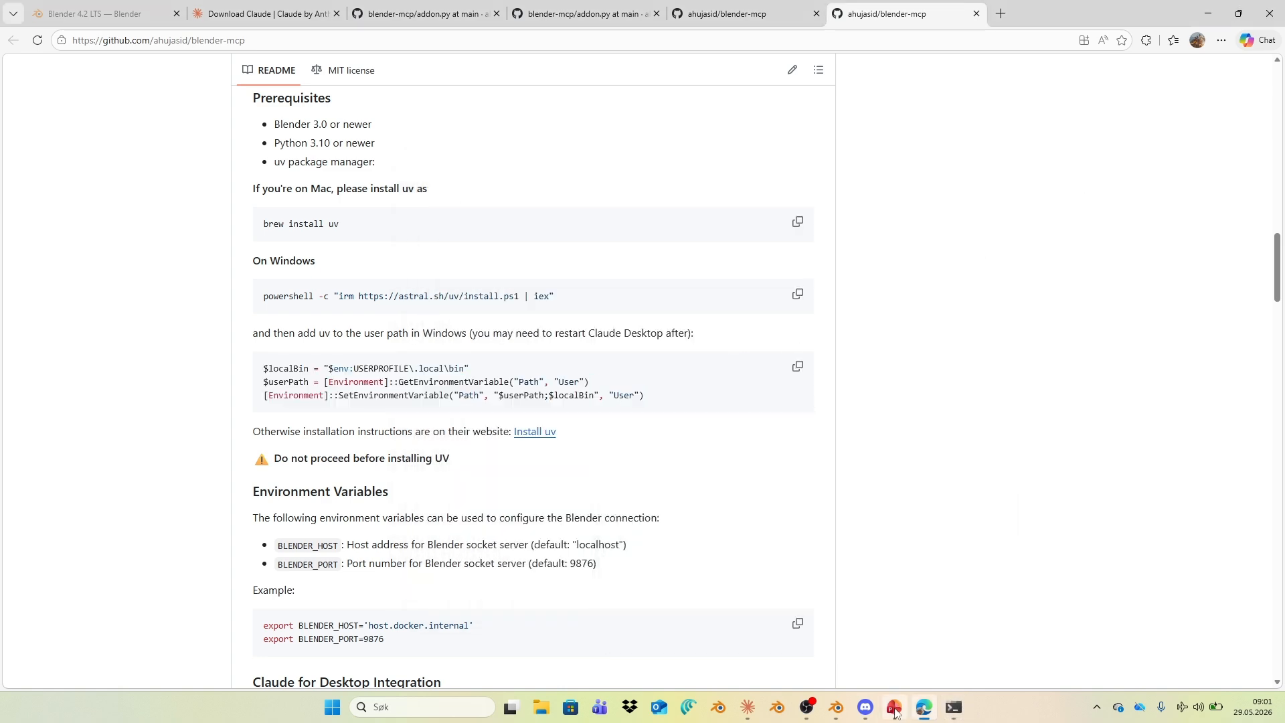
pyautogui.moveTo(897, 711)
pyautogui.click(903, 680)
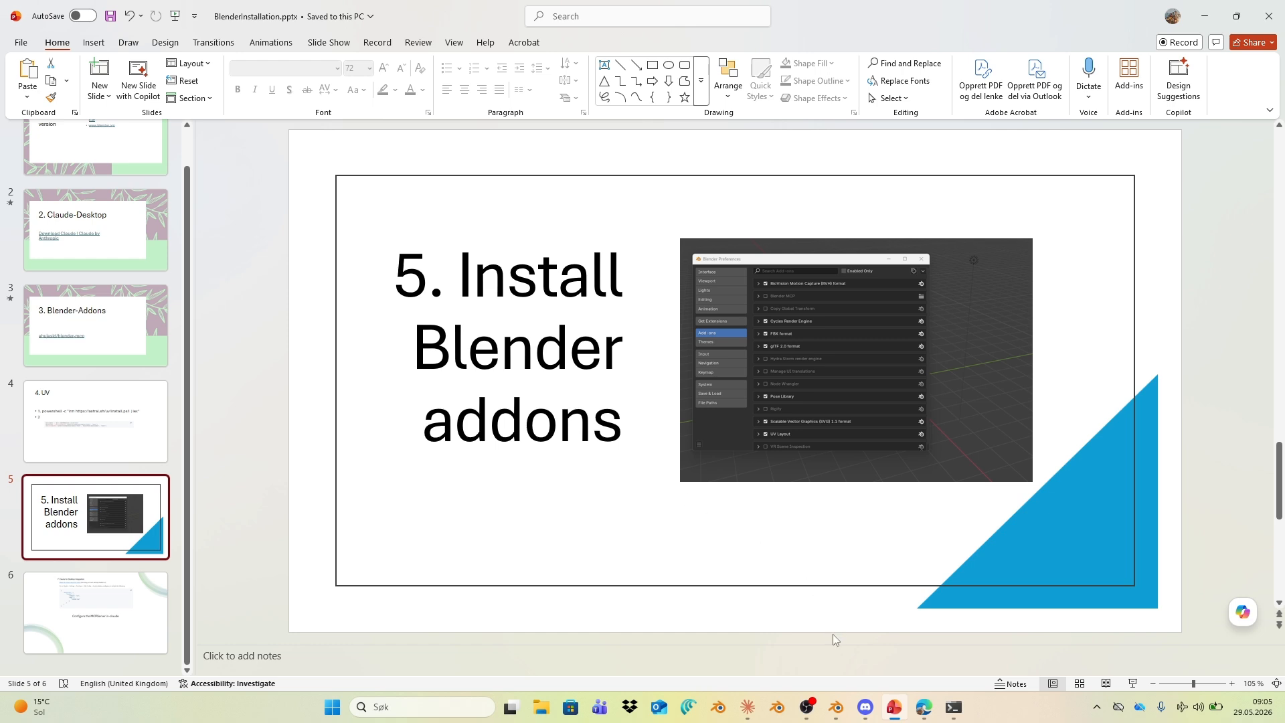
# Step: Switch to Blender, open the Add-ons preferences, and move the preferences window to the middle of the workspace
pyautogui.moveTo(837, 709)
pyautogui.click(837, 656)
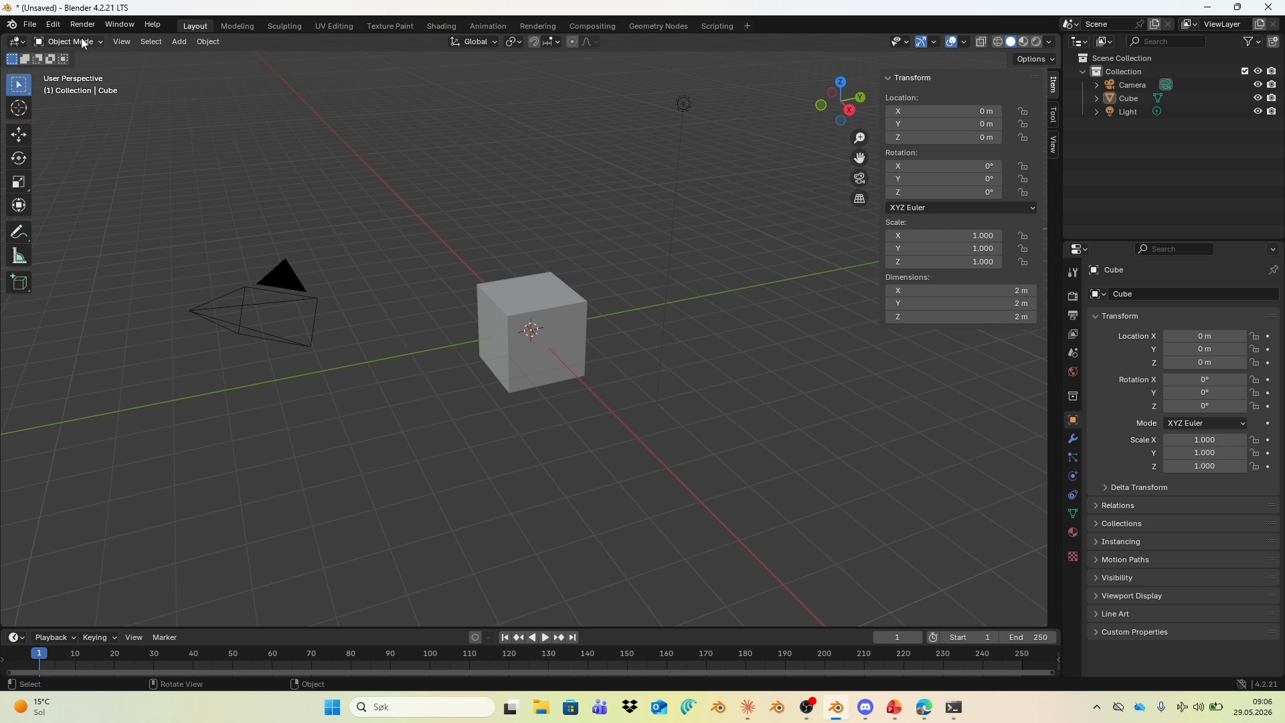
pyautogui.click(57, 28)
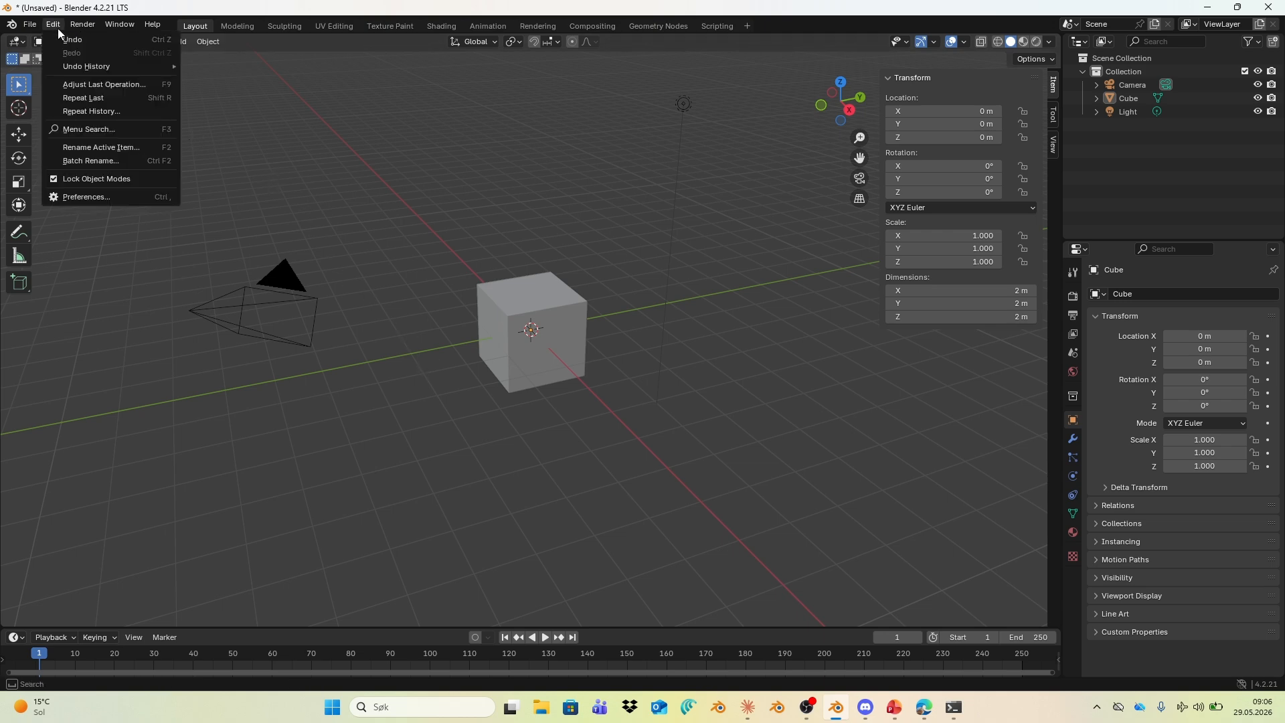
pyautogui.click(84, 197)
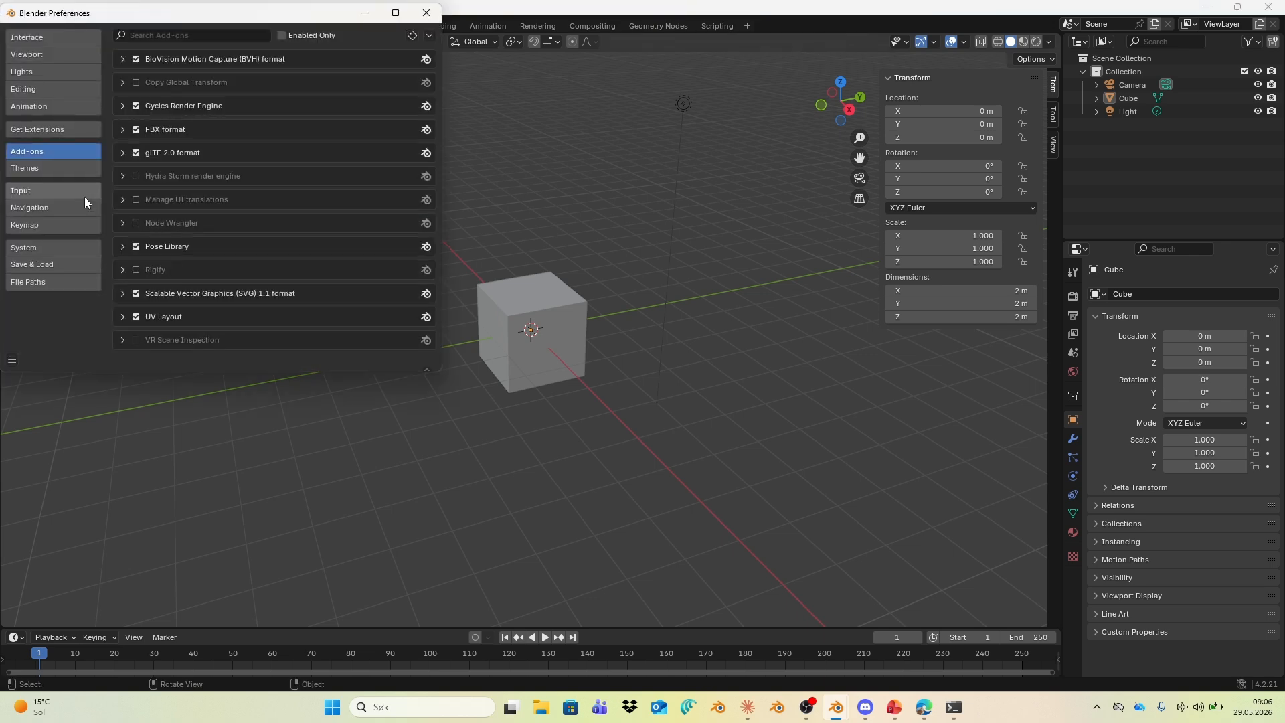
pyautogui.moveTo(214, 15); pyautogui.dragTo(473, 147)
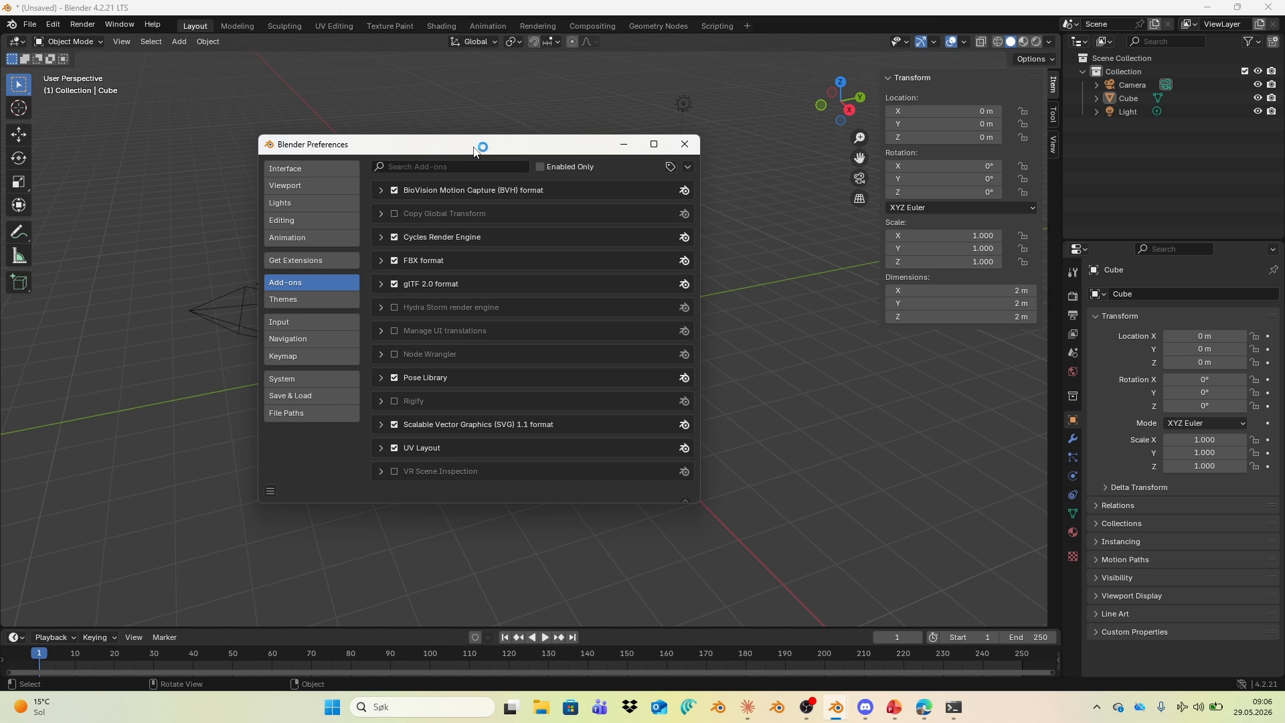
# Step: Install addon.py from disk out of the Downloads folder, expand the Blender MCP add-on's details, and close the preferences
pyautogui.click(688, 167)
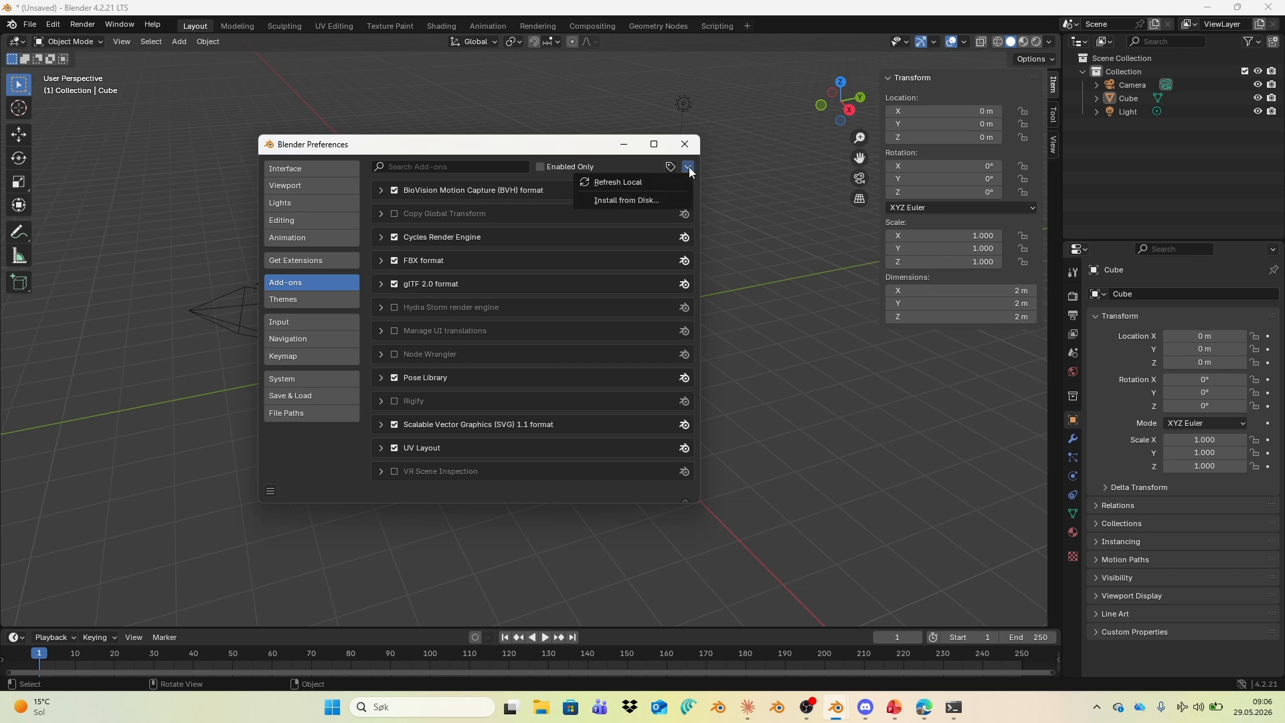
pyautogui.click(644, 200)
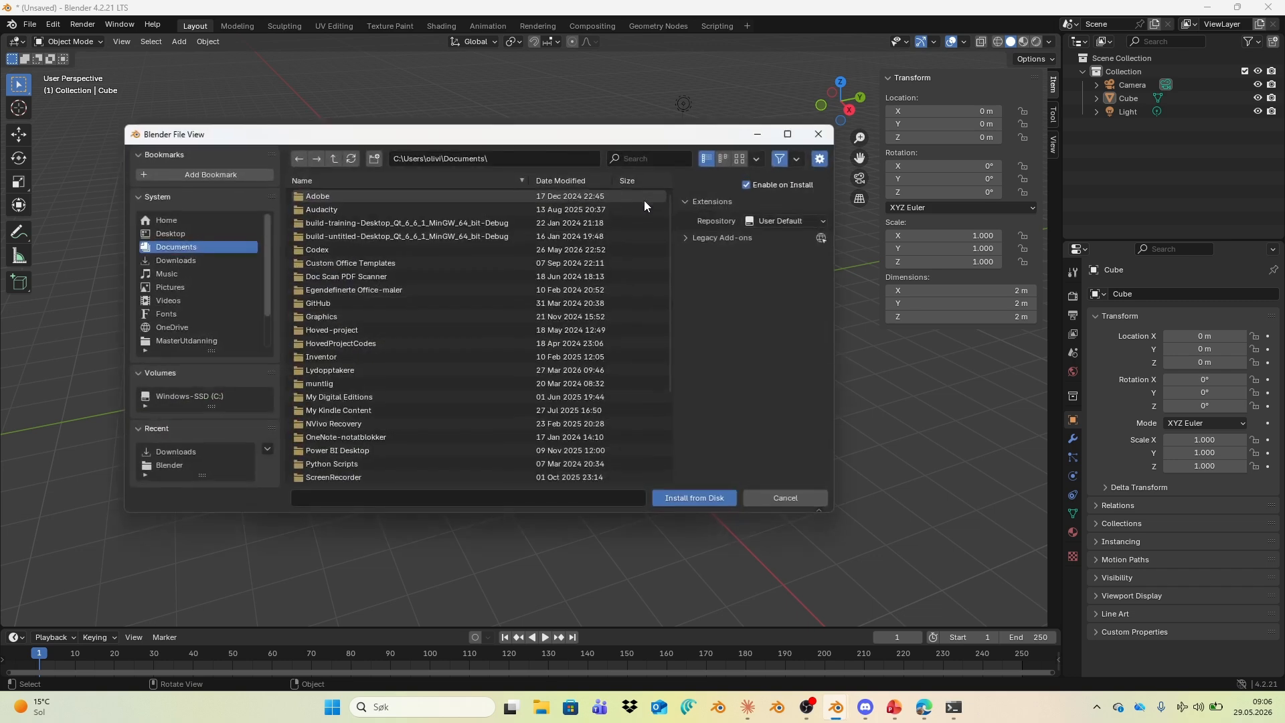
pyautogui.click(186, 263)
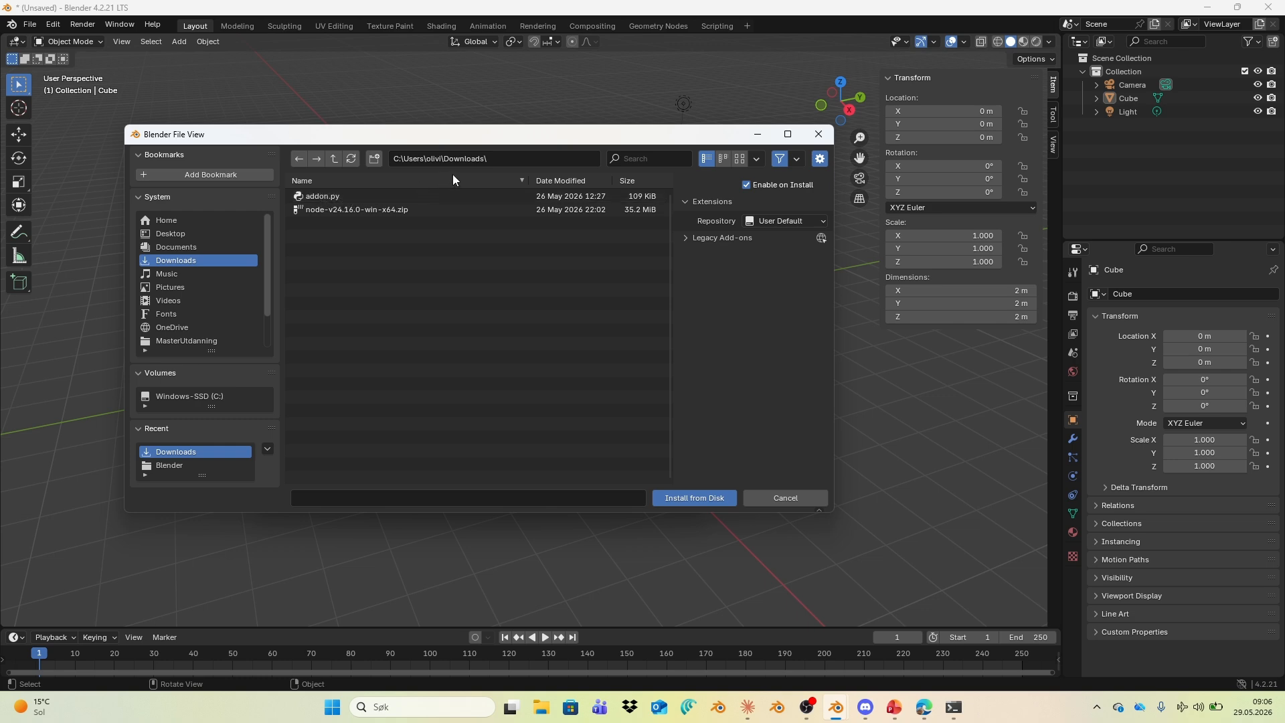
pyautogui.click(334, 199)
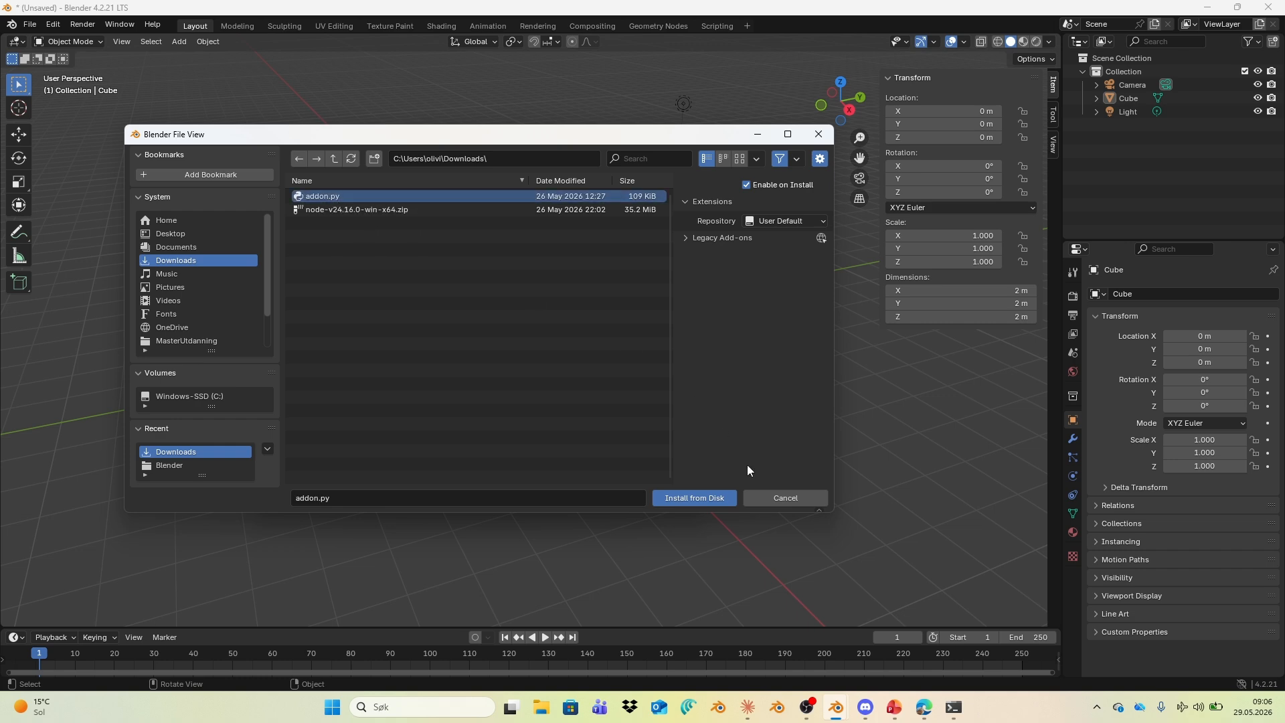
pyautogui.click(701, 502)
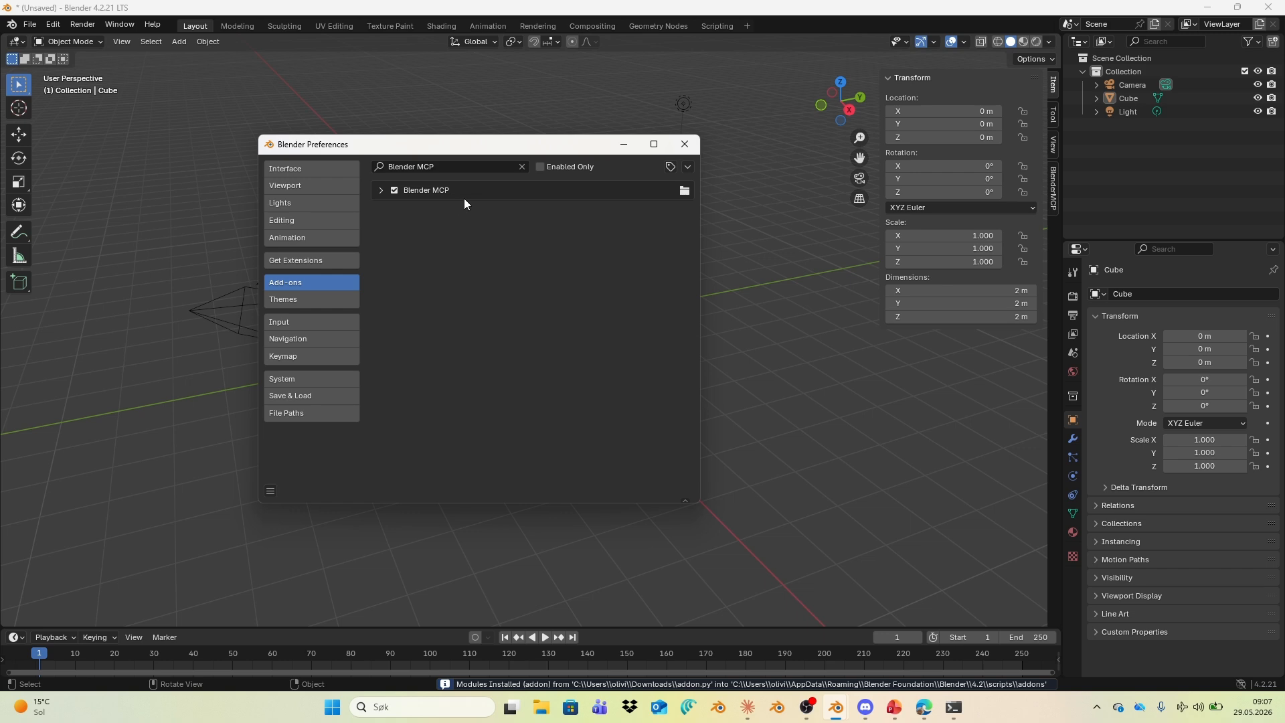
pyautogui.click(380, 190)
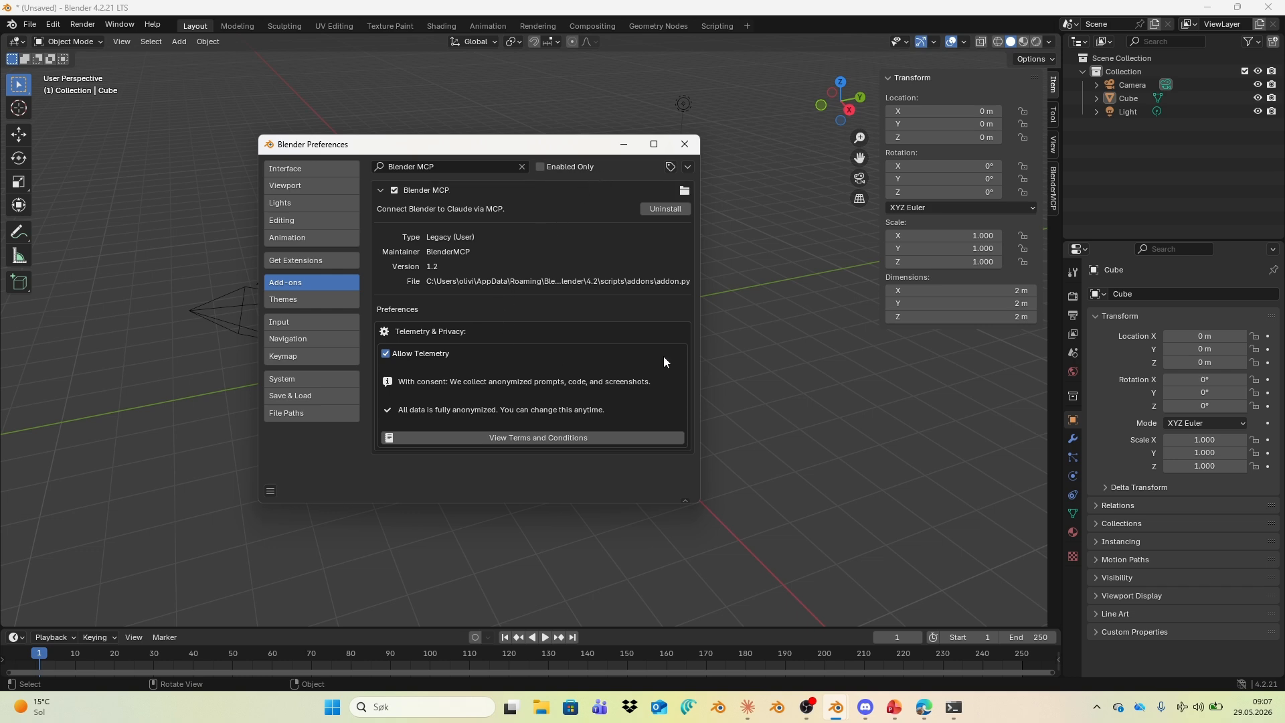
pyautogui.click(685, 144)
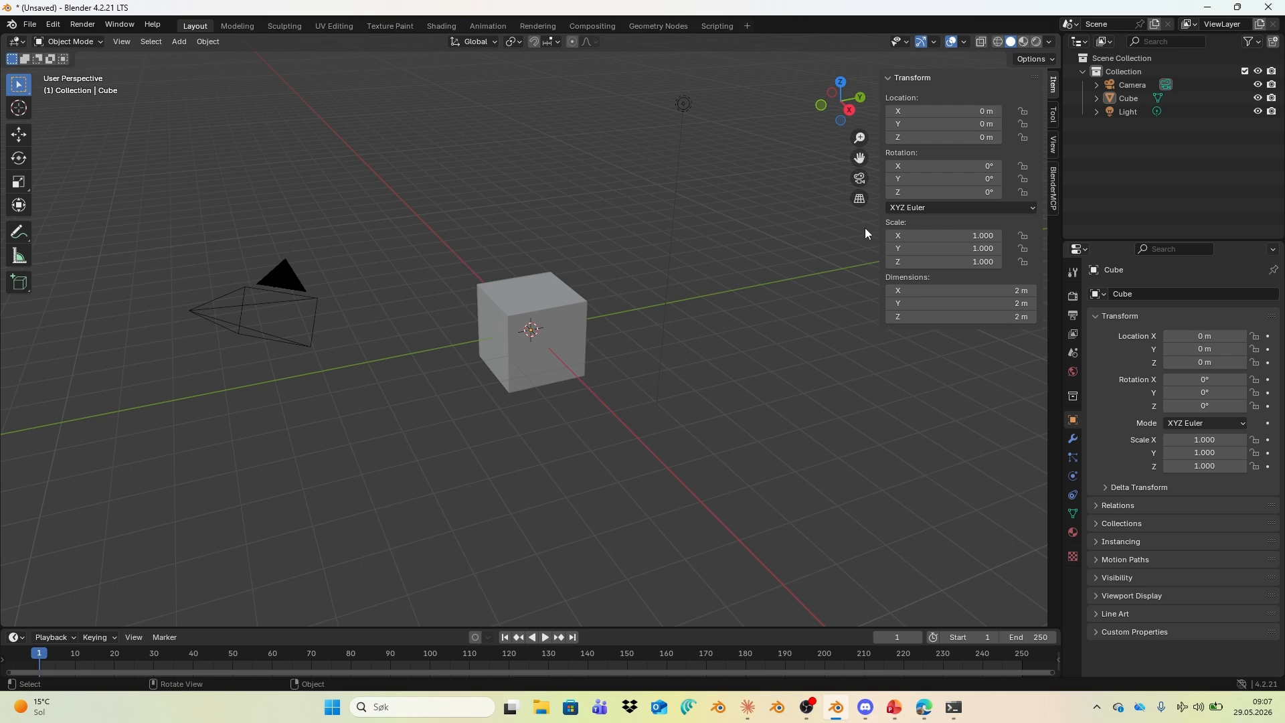
# Step: Toggle the 3D viewport's sidebar off and on, and show its BlenderMCP settings
pyautogui.press('n')
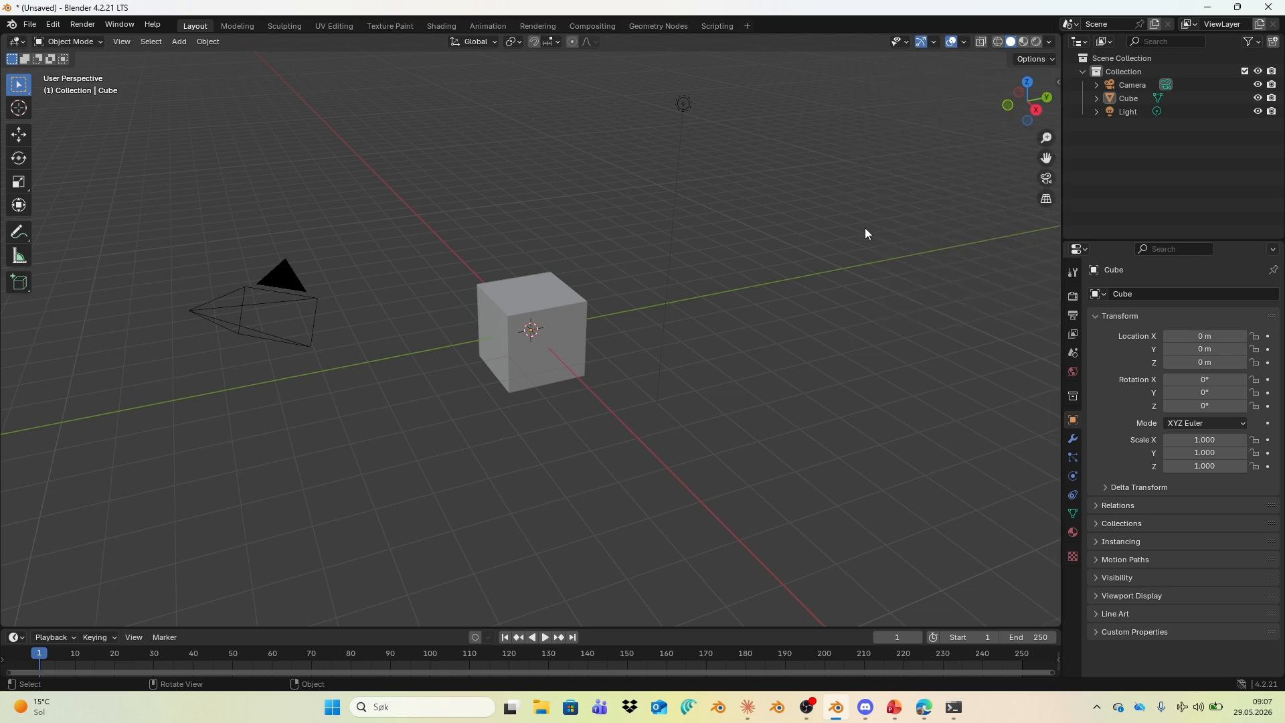
pyautogui.press('n')
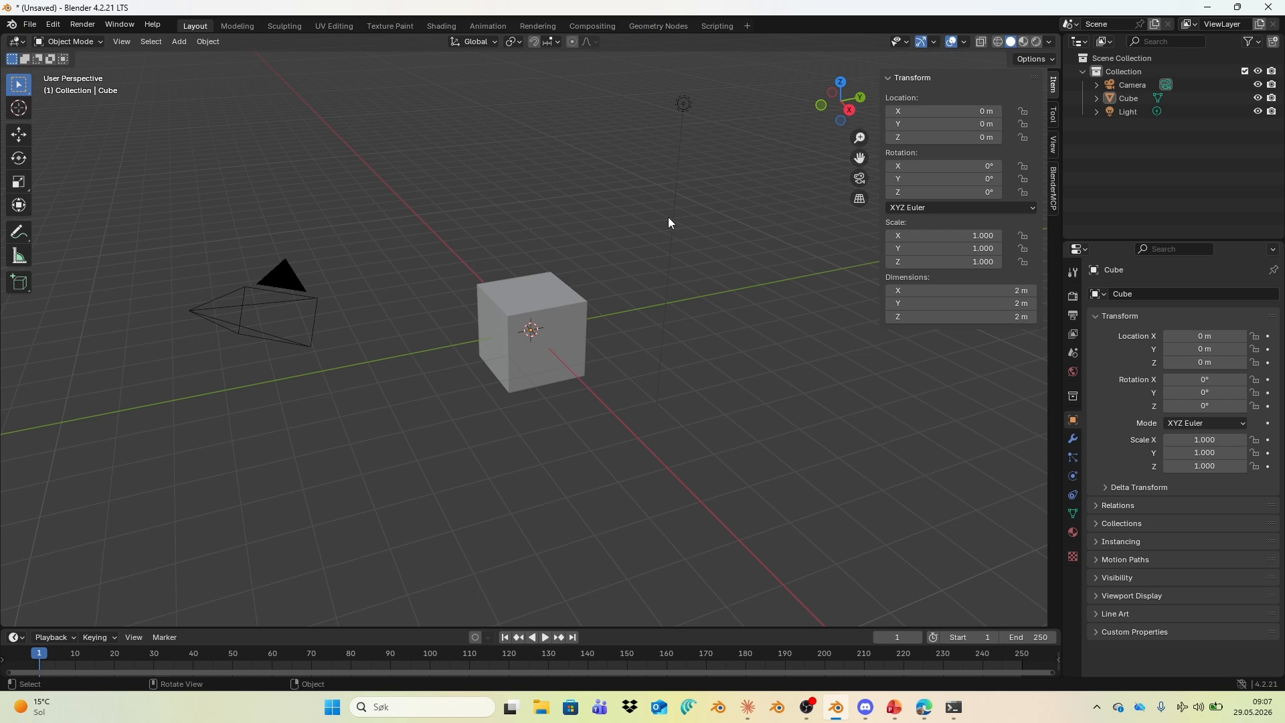
pyautogui.click(1053, 191)
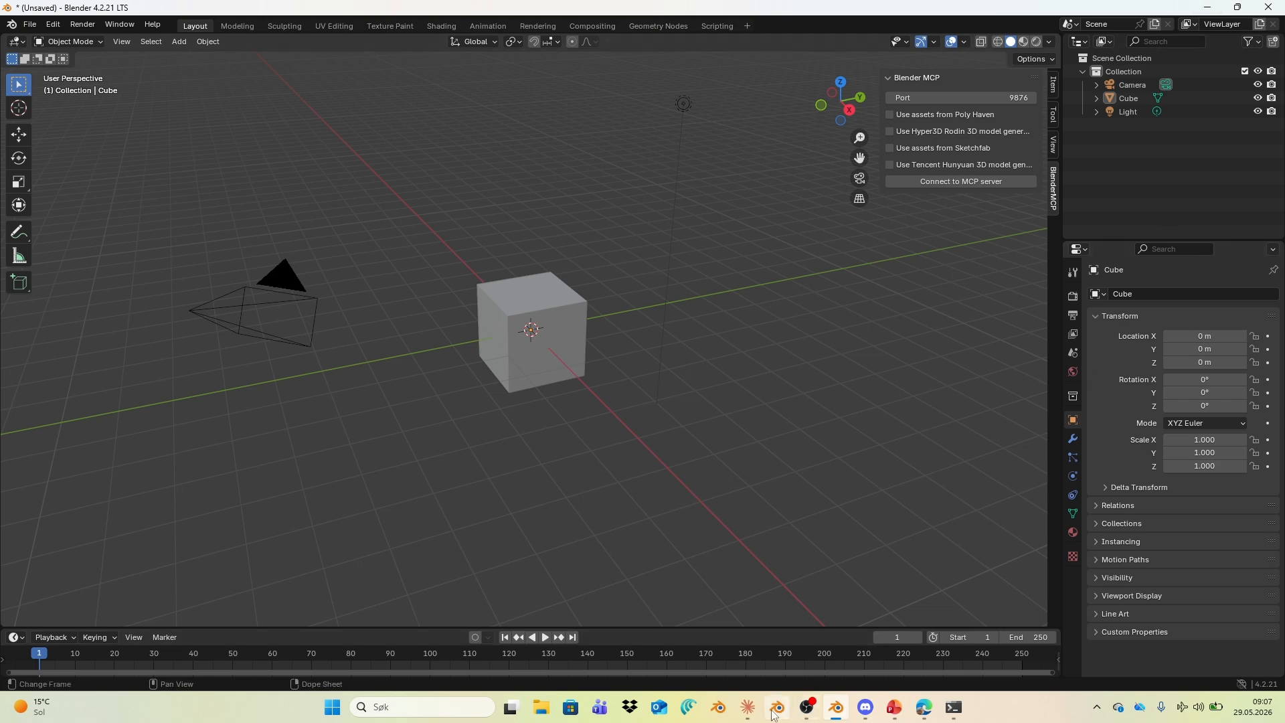
# Step: Return to the presentation to show the 6. Configure the MCPServer in-claude slide, and briefly bring up the Claude window
pyautogui.moveTo(730, 715)
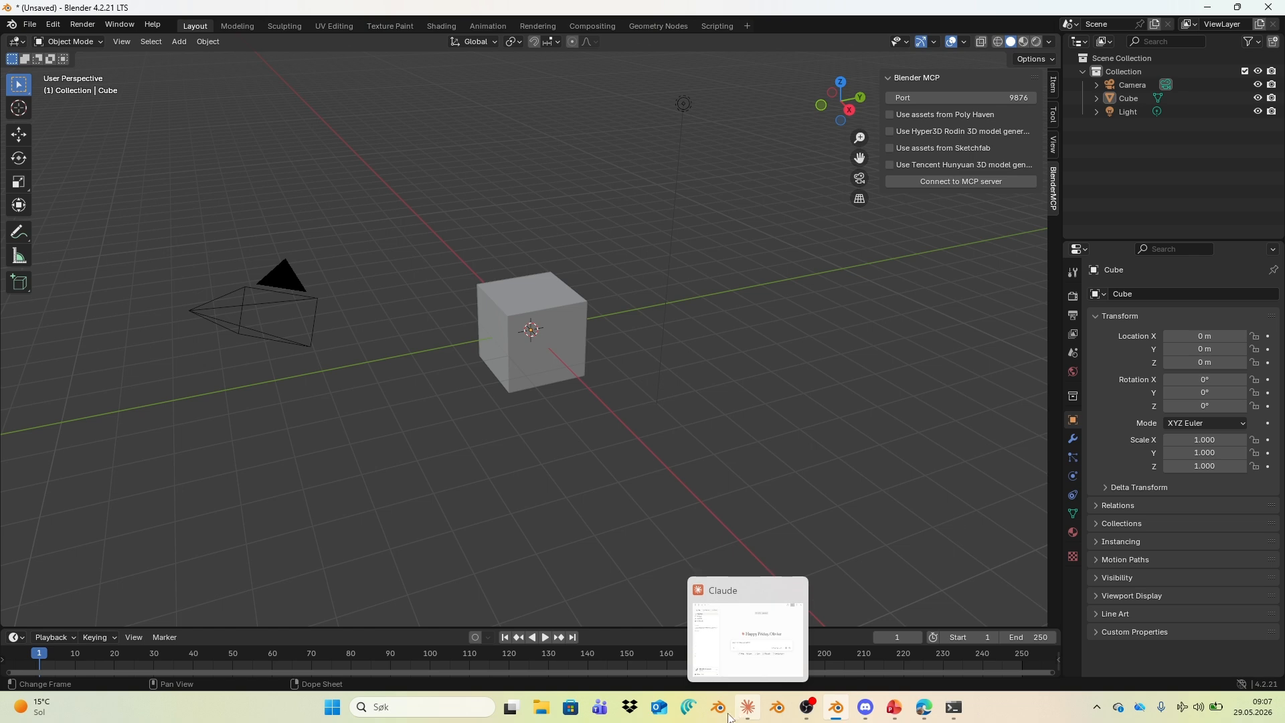
pyautogui.click(891, 711)
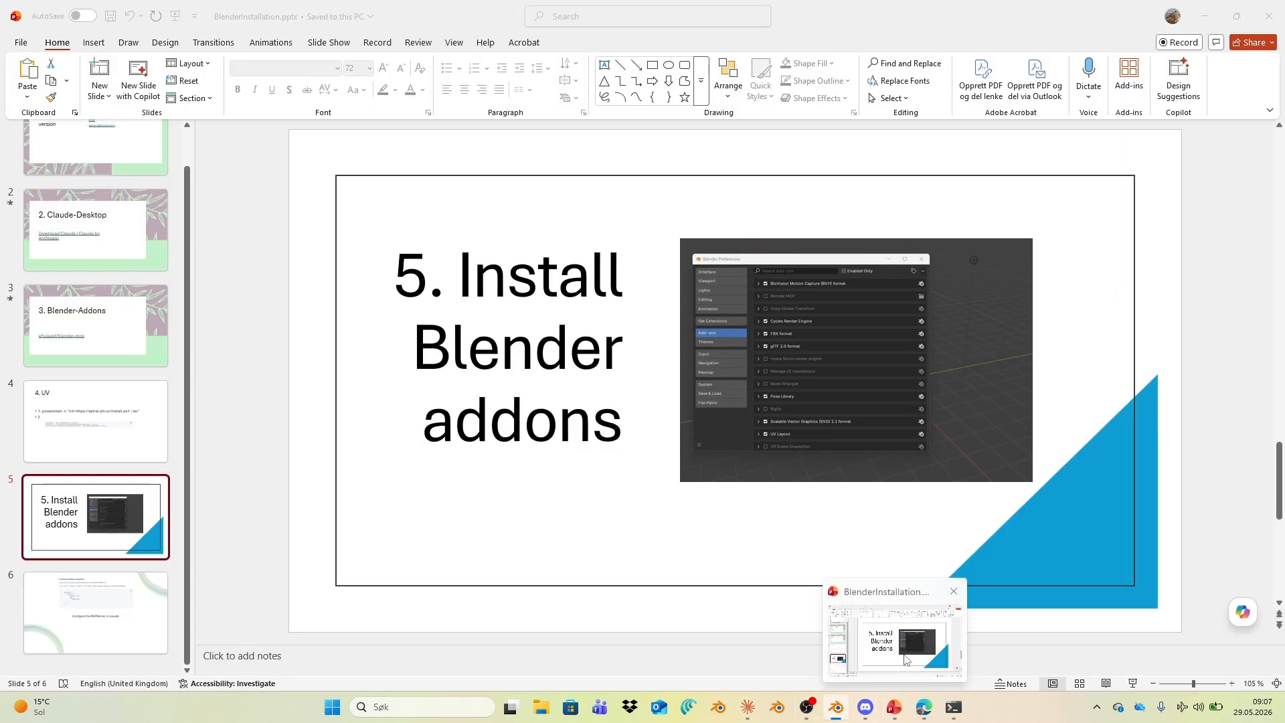
pyautogui.click(111, 625)
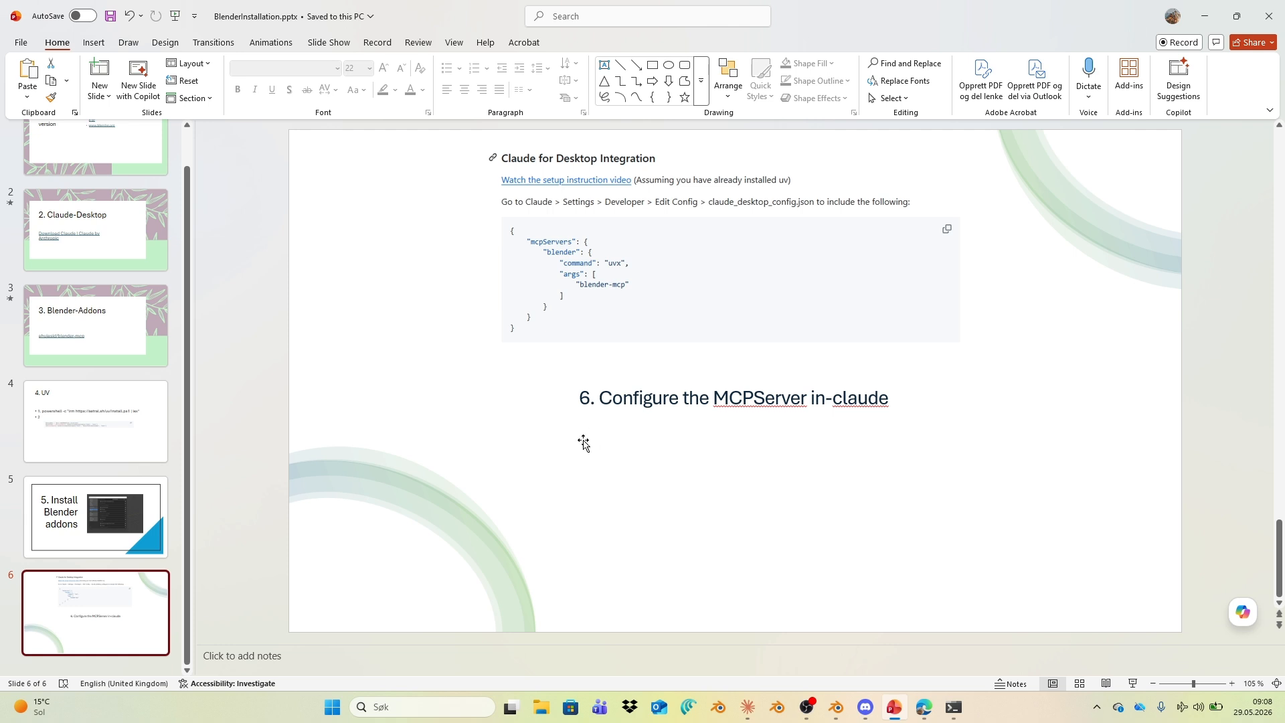
pyautogui.moveTo(751, 708)
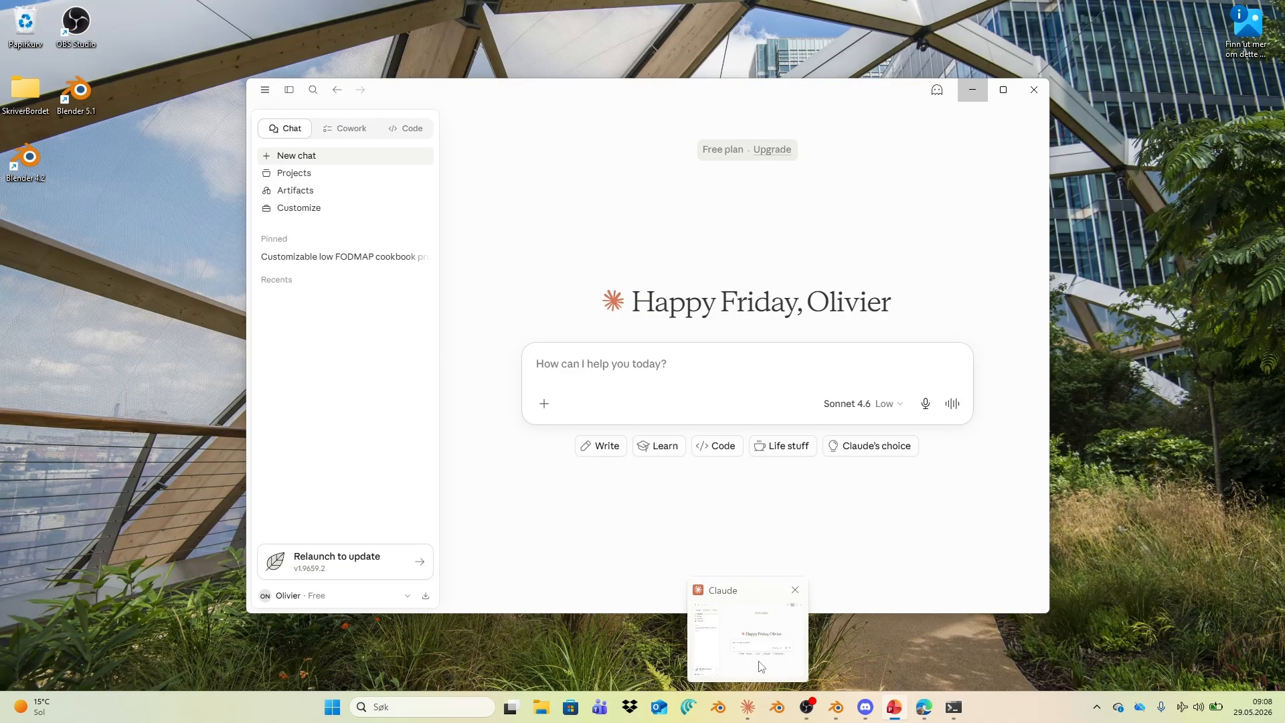
pyautogui.click(758, 664)
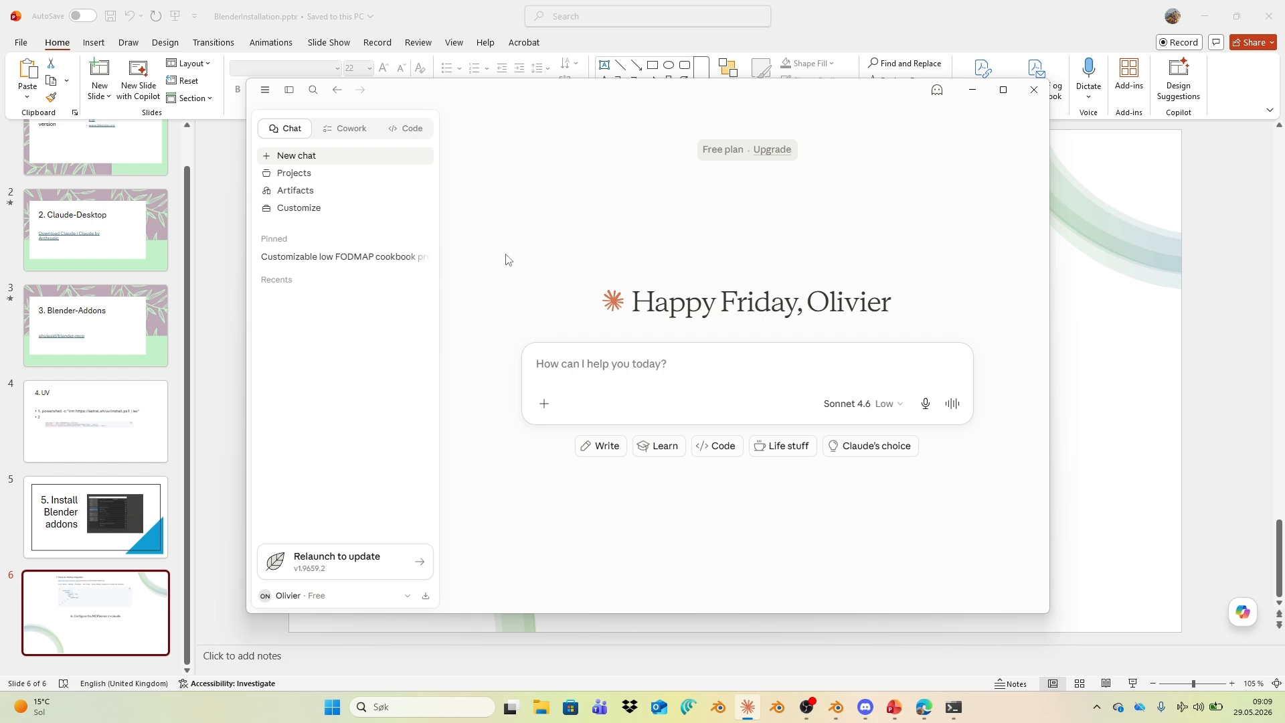
pyautogui.click(1114, 458)
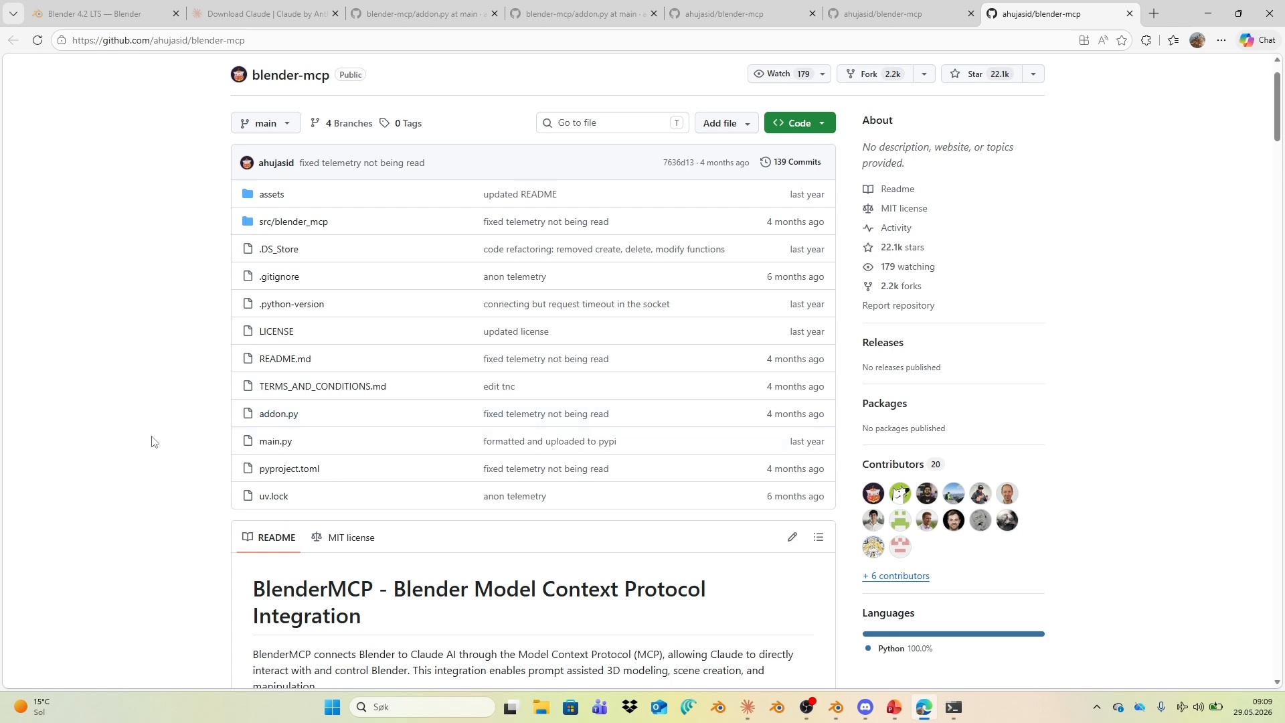
# Step: Locate and highlight the Windows uv install command and the three-line user-path snippet in the blender-mcp README in the browser
pyautogui.scroll(-10, 134, 423)
pyautogui.scroll(-9, 134, 423)
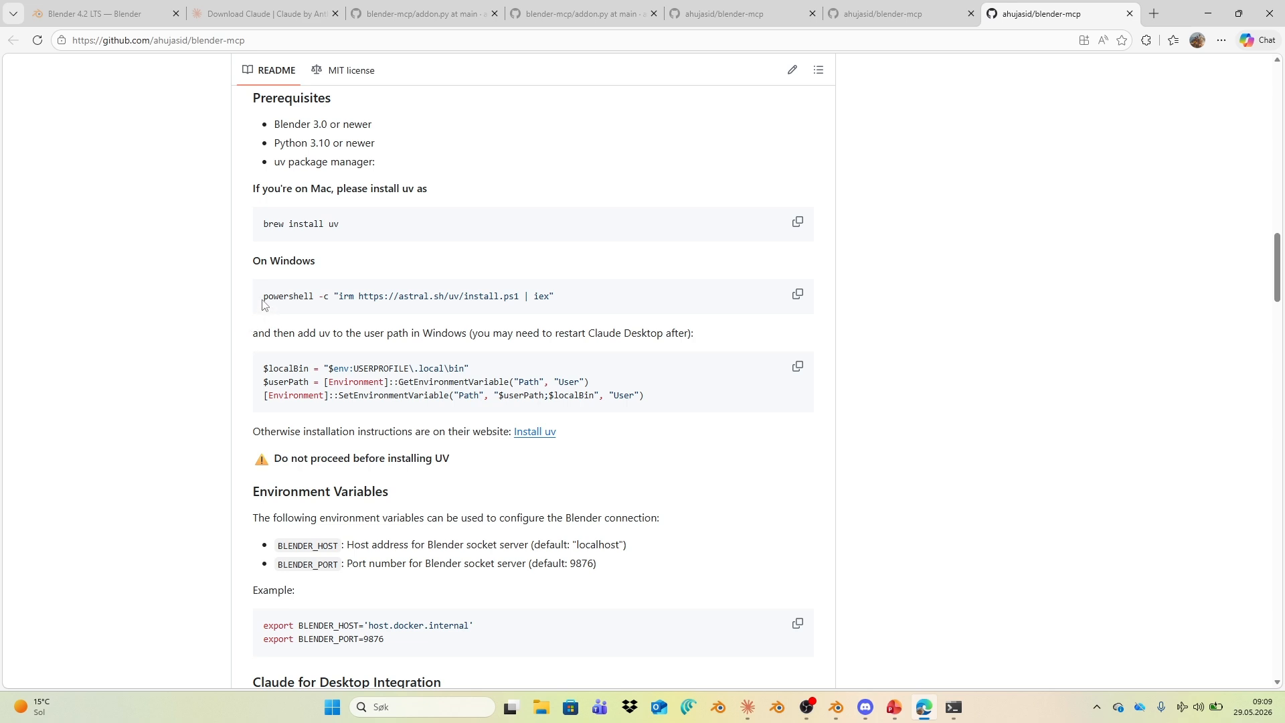
pyautogui.moveTo(264, 296); pyautogui.dragTo(570, 299)
pyautogui.scroll(-2, 682, 407)
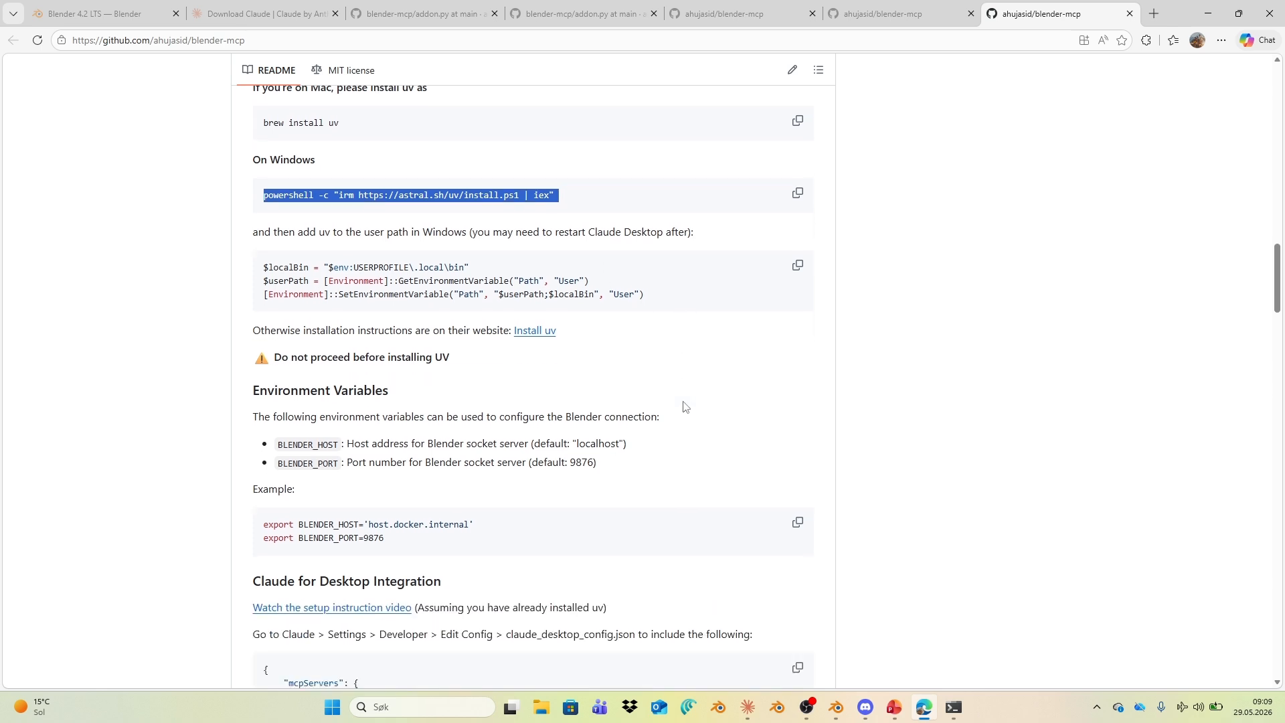
pyautogui.click(661, 269)
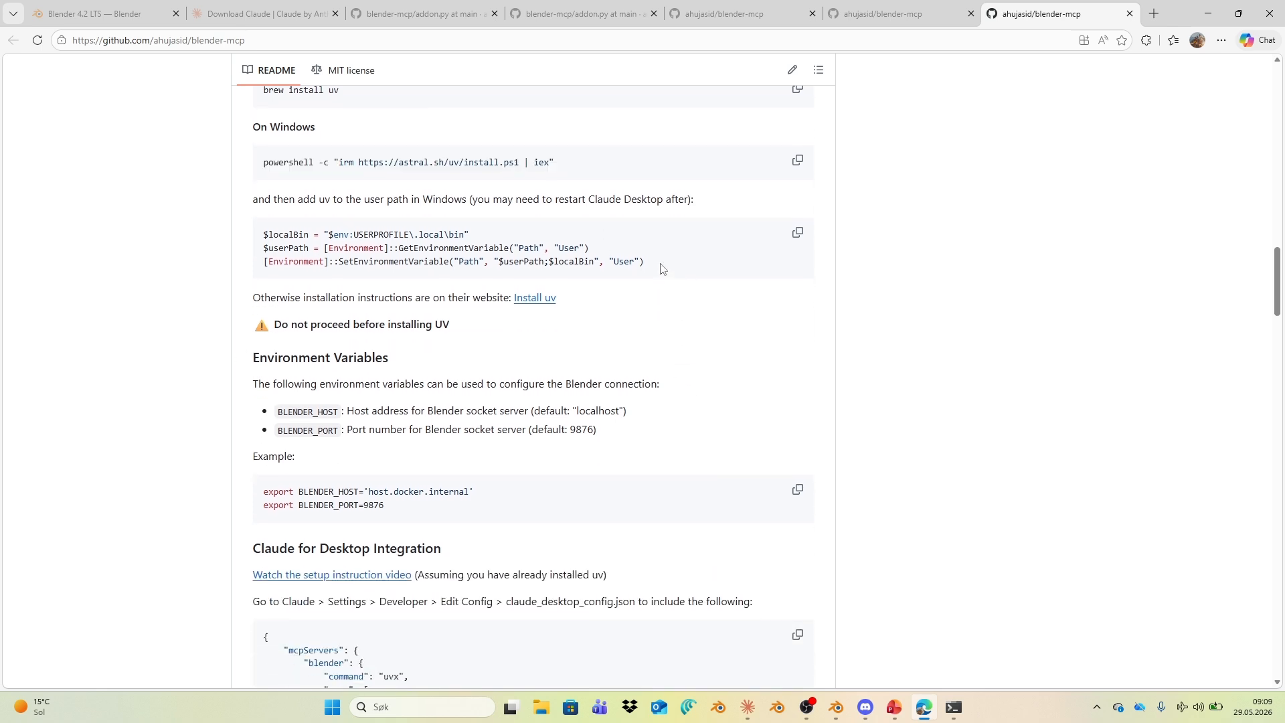
pyautogui.moveTo(662, 269); pyautogui.dragTo(261, 237)
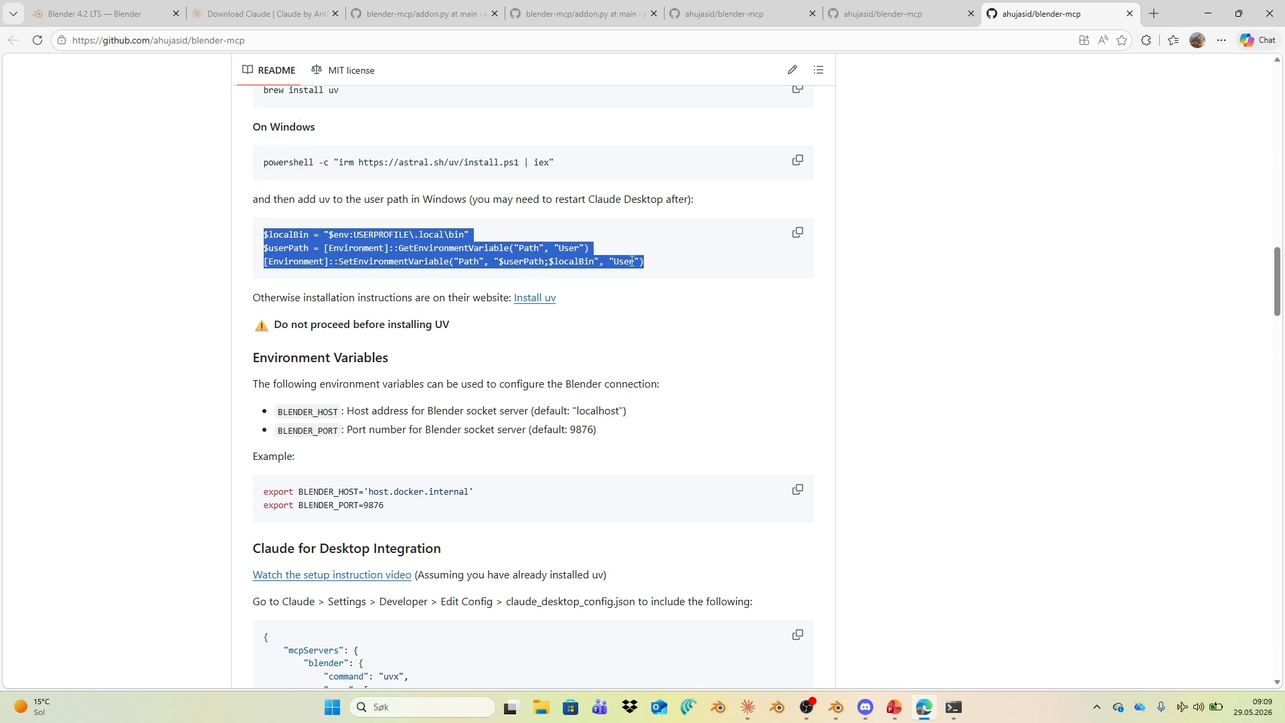
# Step: Copy the mcpServers JSON snippet for claude_desktop_config.json from the README's Claude for Desktop Integration section
pyautogui.scroll(-1, 928, 313)
pyautogui.scroll(-2, 927, 313)
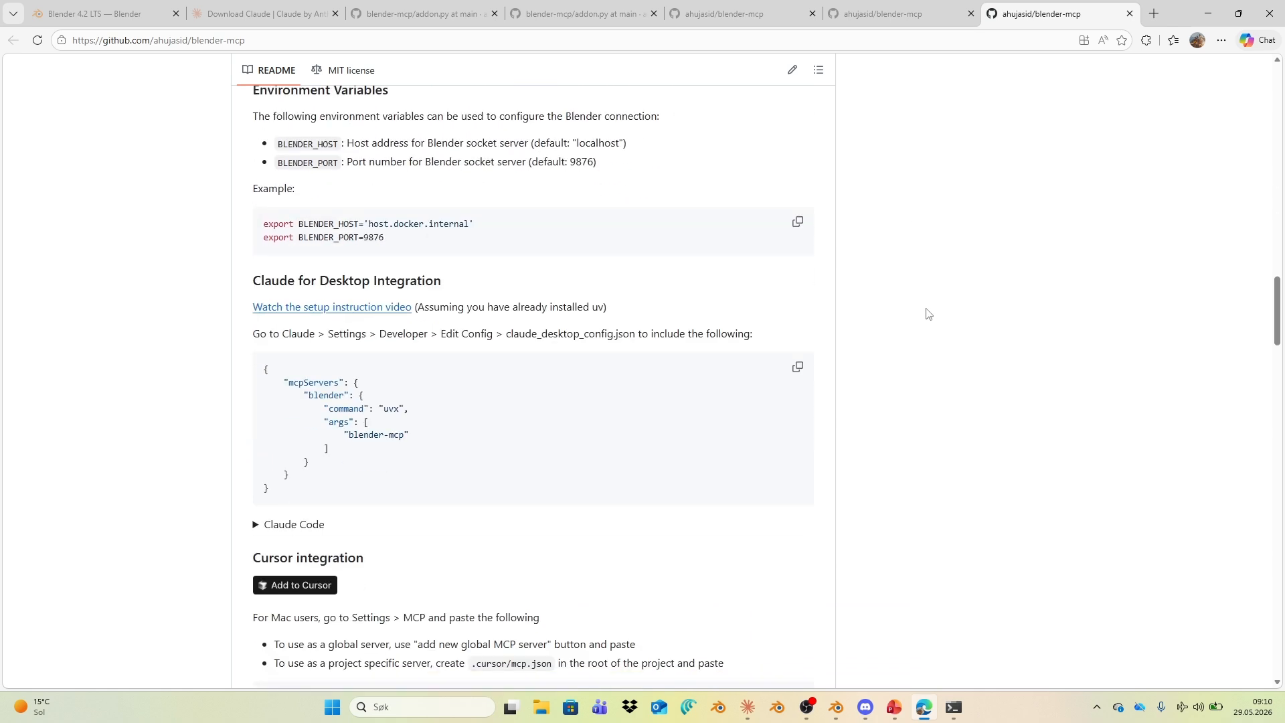
pyautogui.scroll(-2, 927, 313)
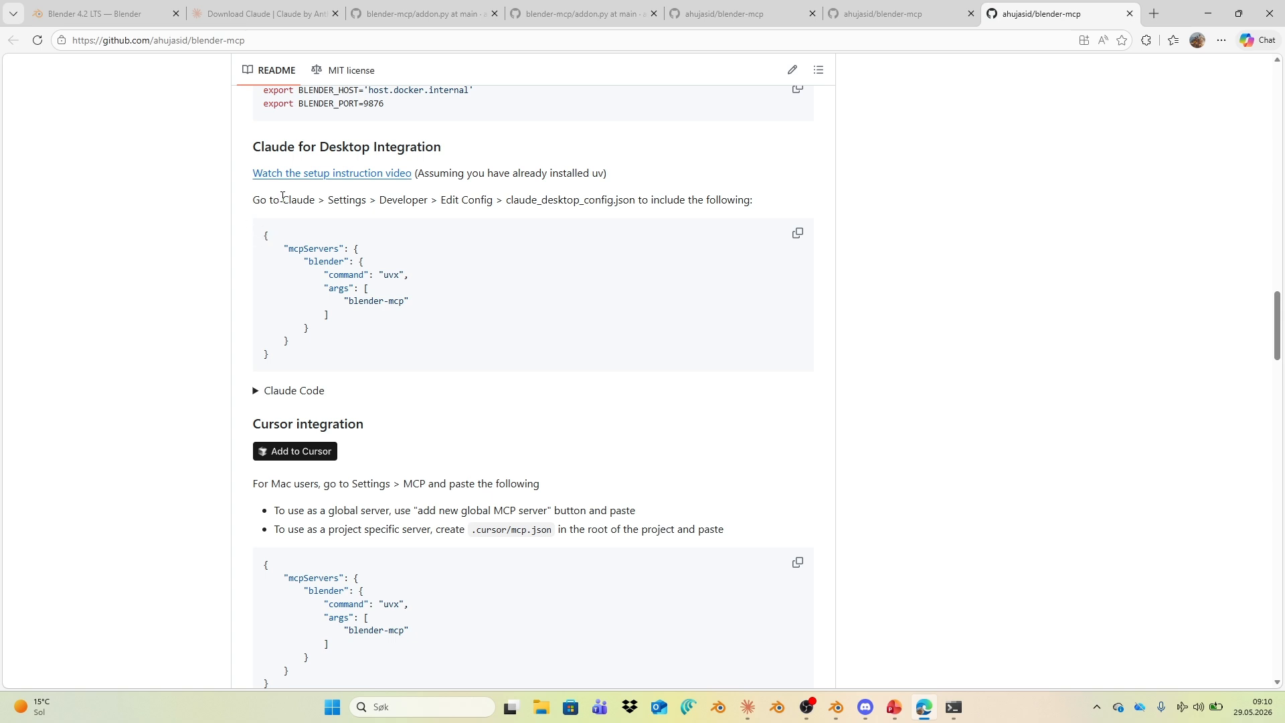
pyautogui.moveTo(280, 199); pyautogui.dragTo(350, 208)
pyautogui.click(394, 208)
pyautogui.moveTo(265, 235); pyautogui.dragTo(381, 334)
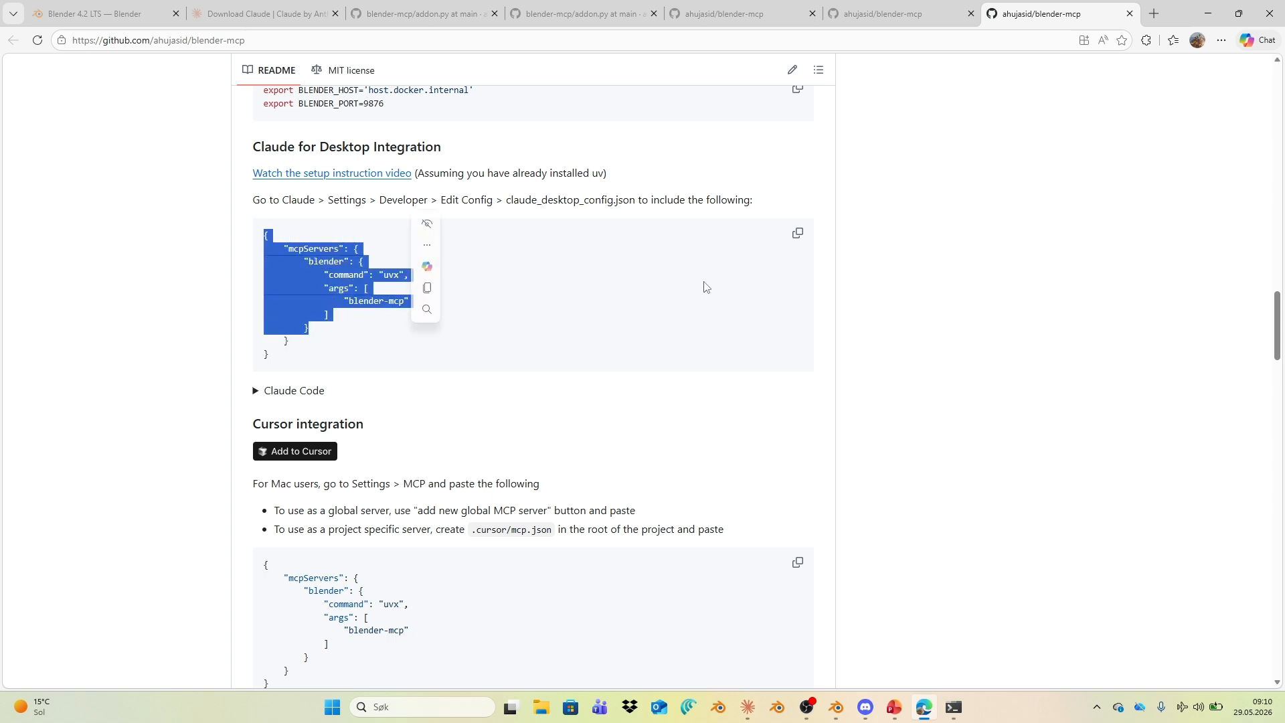
pyautogui.click(643, 299)
pyautogui.click(795, 236)
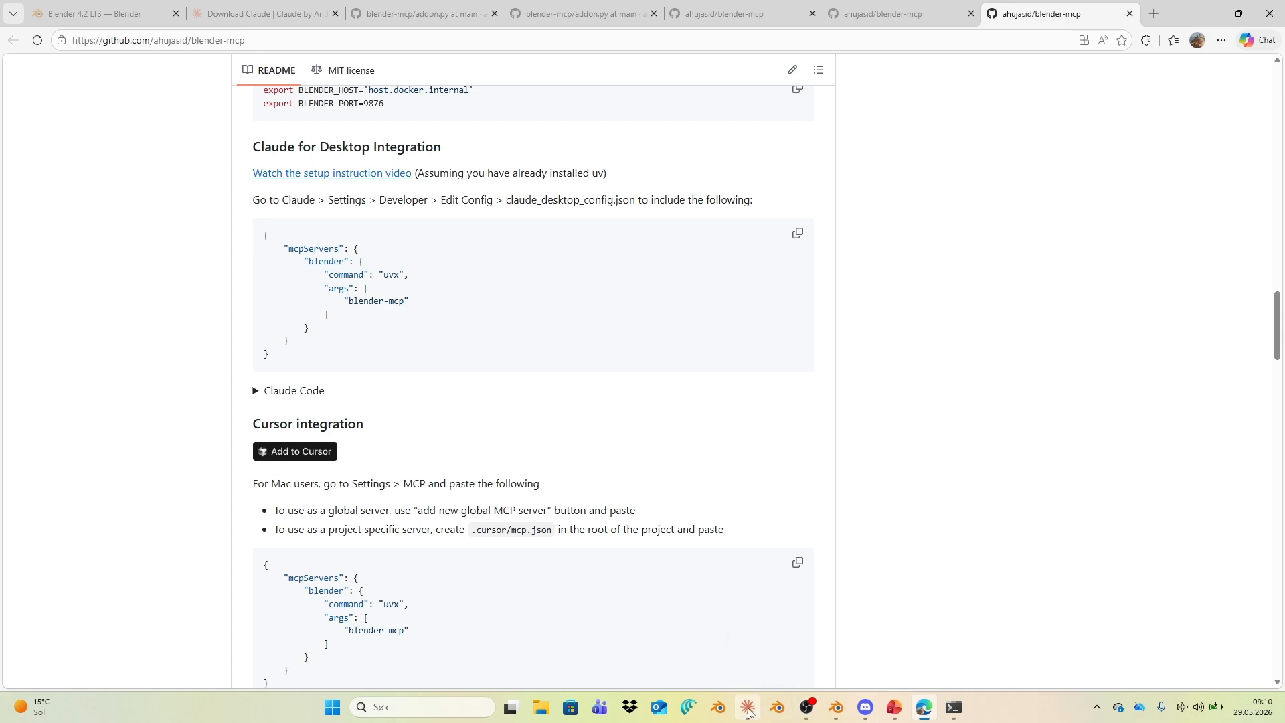
# Step: Switch to Claude, open the Developer settings, and choose to edit the local MCP server configuration
pyautogui.moveTo(750, 711)
pyautogui.click(756, 639)
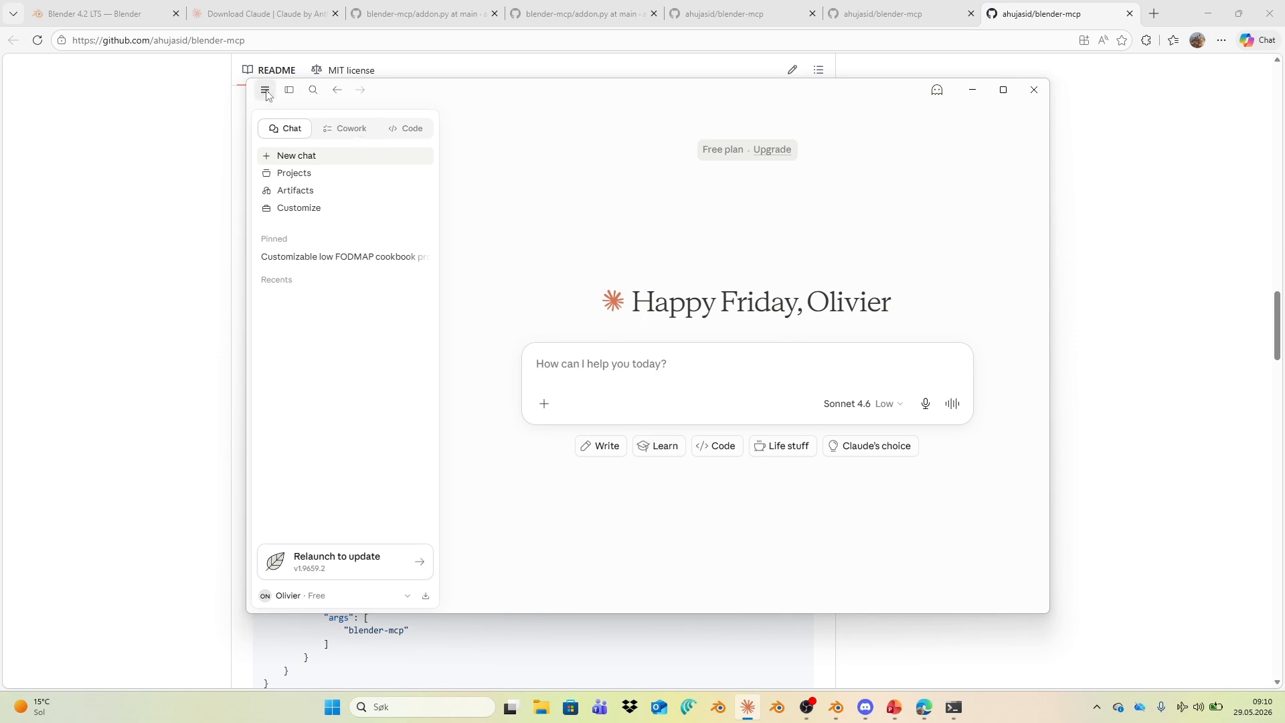
pyautogui.moveTo(566, 102); pyautogui.dragTo(544, 239)
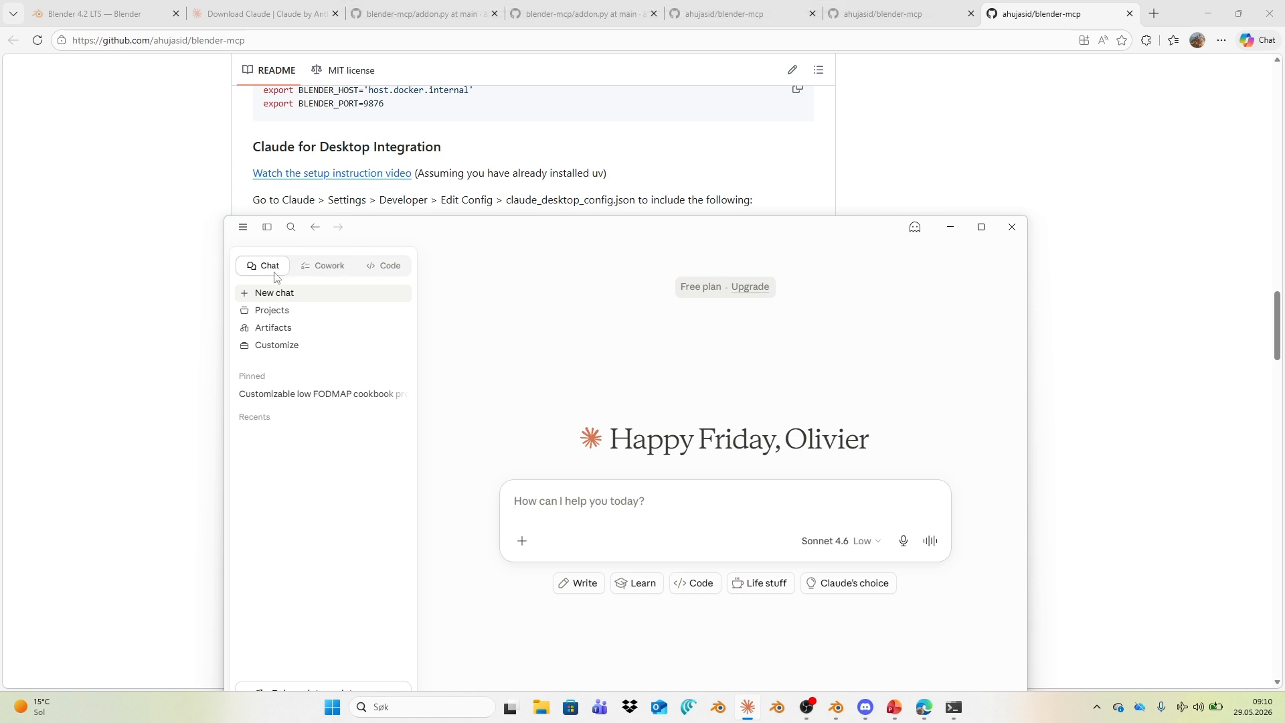
pyautogui.click(243, 227)
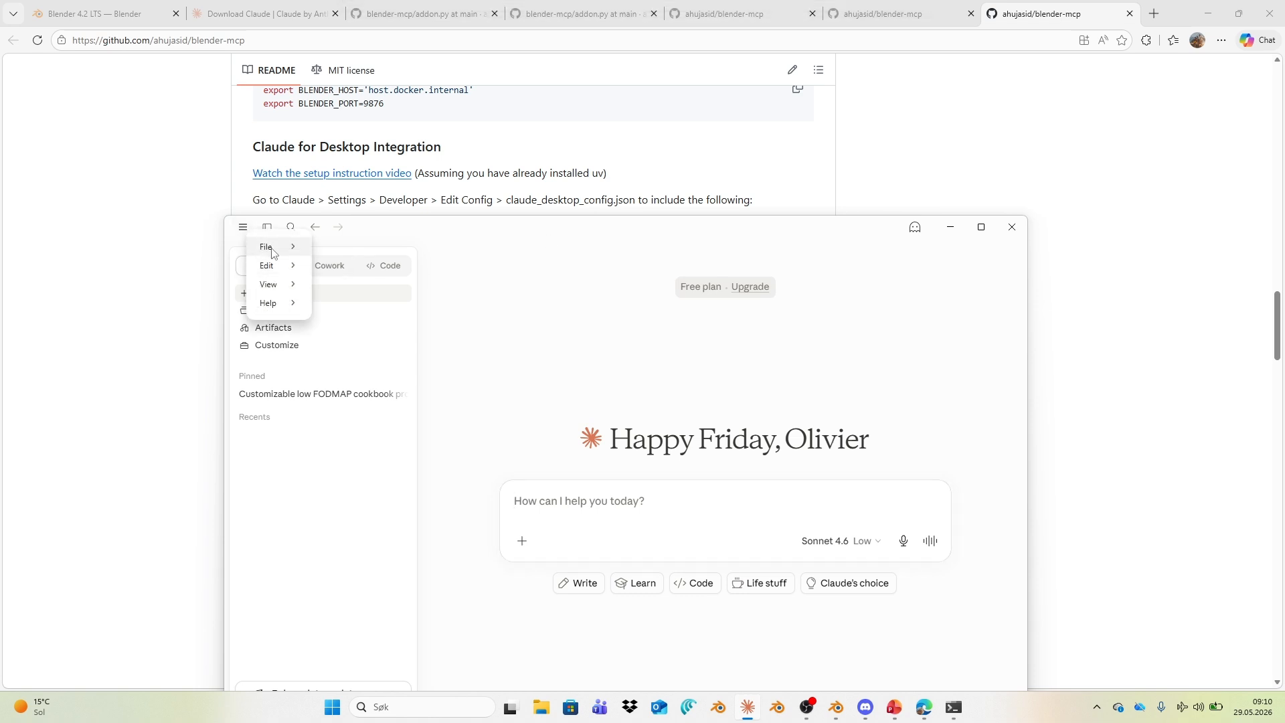
pyautogui.moveTo(272, 253)
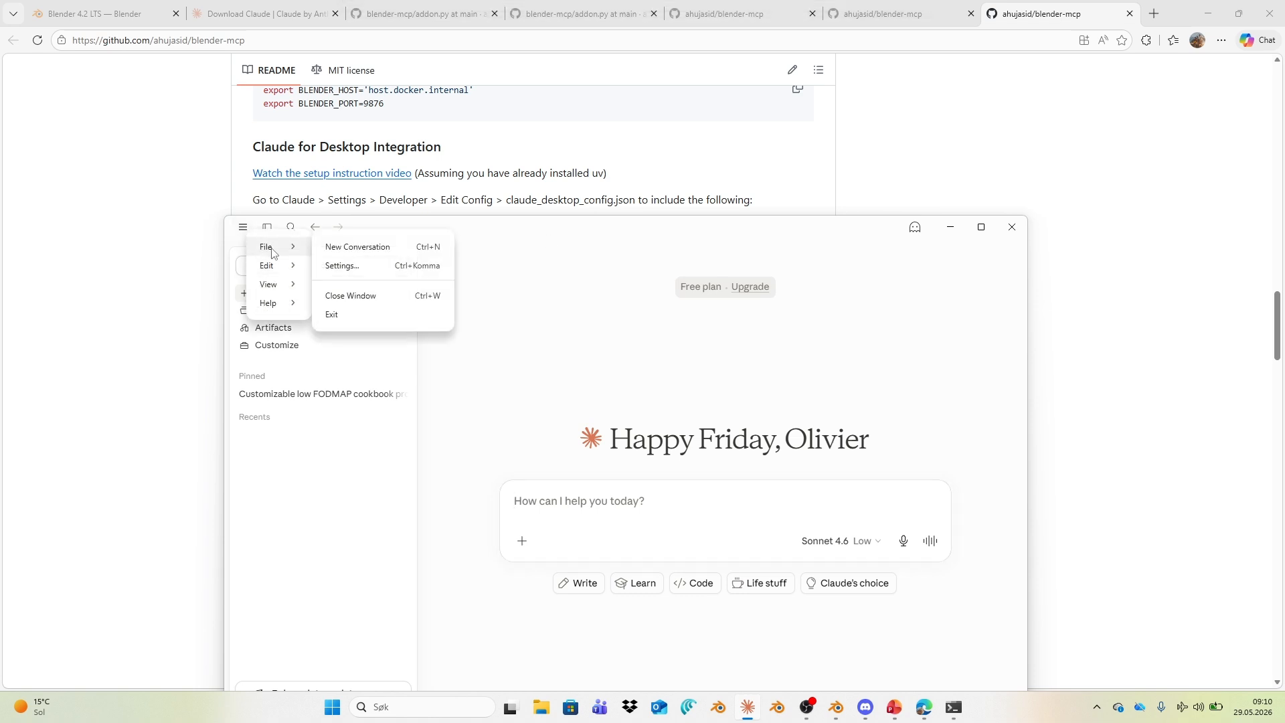
pyautogui.click(352, 273)
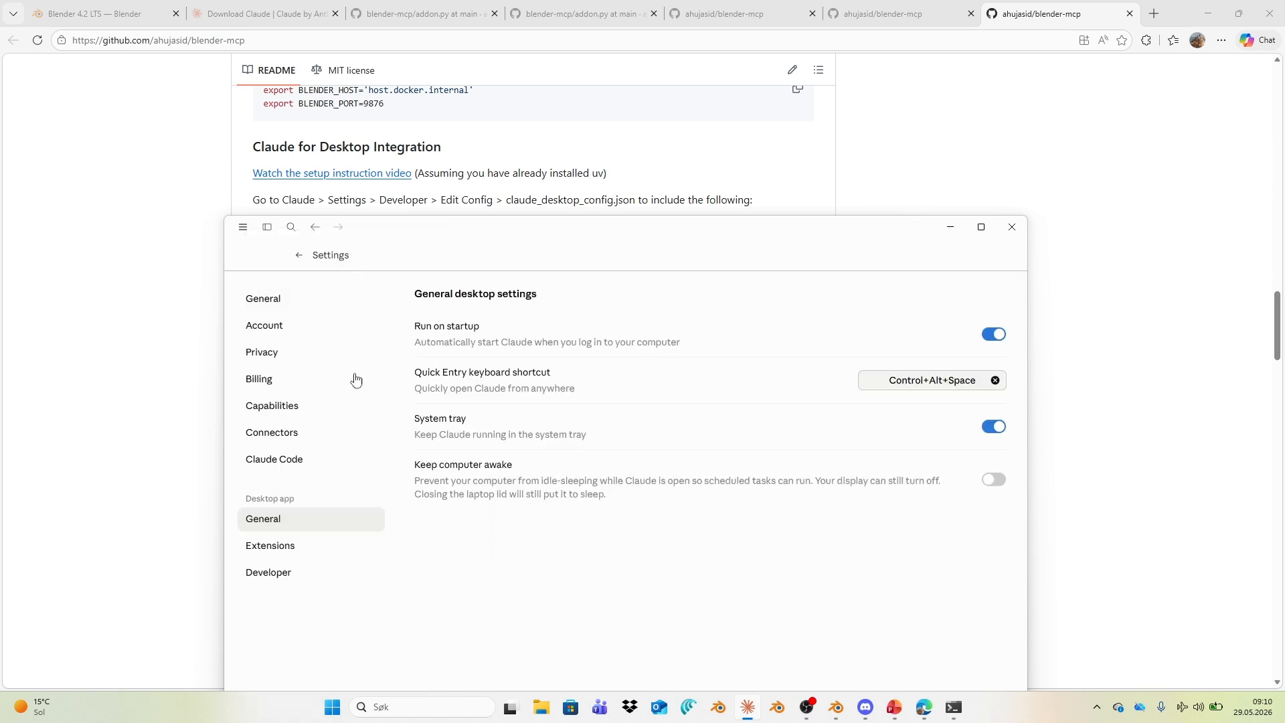
pyautogui.click(275, 573)
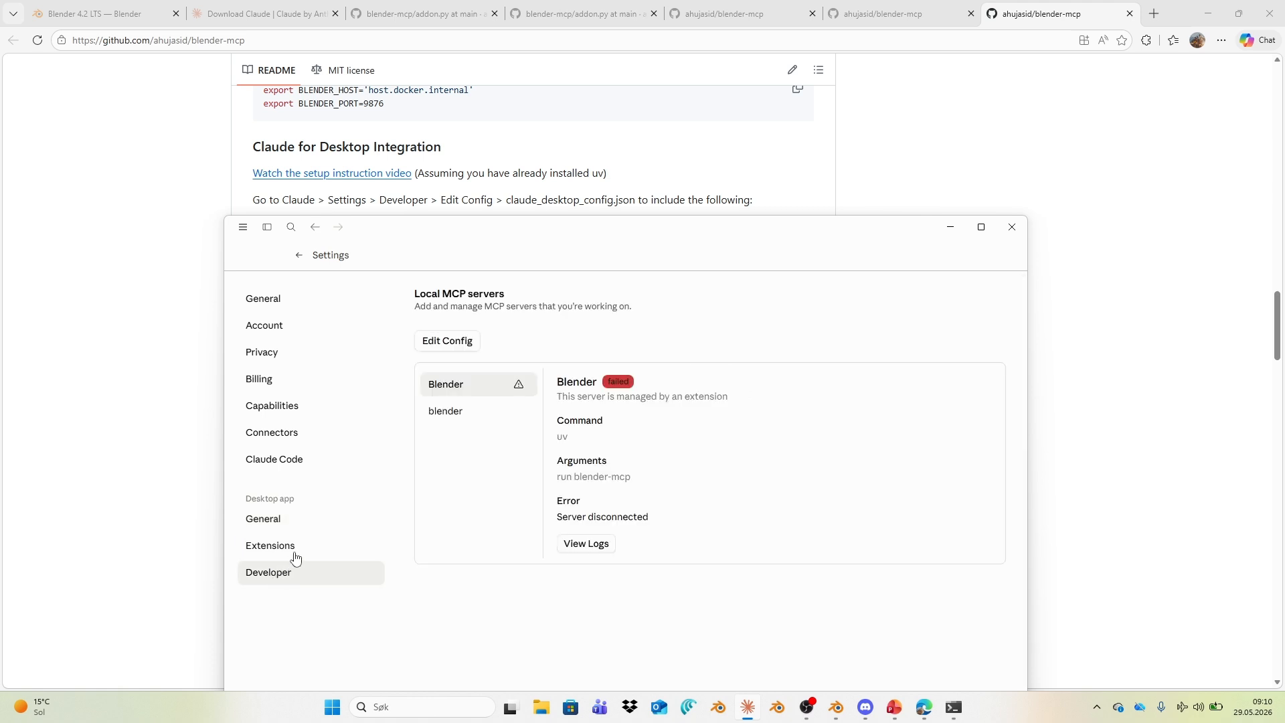
pyautogui.click(450, 342)
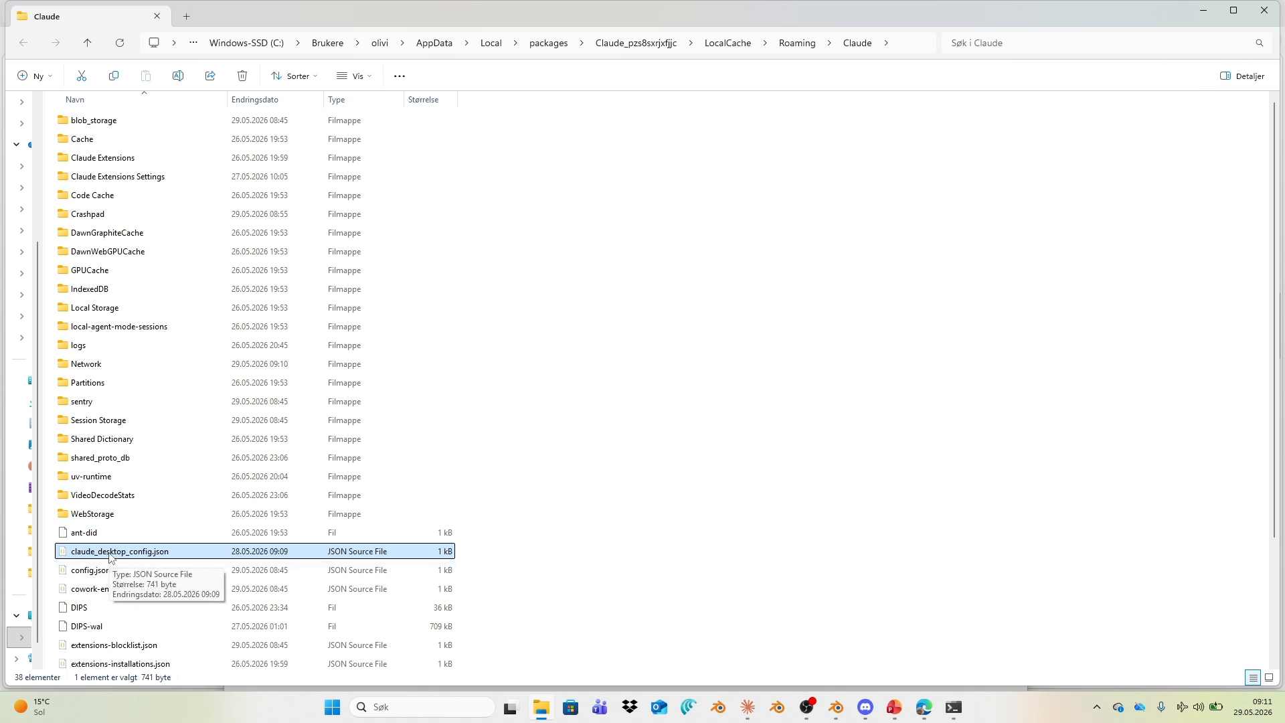
# Step: Open claude_desktop_config.json in Visual Studio Code and highlight the mcpServers block with its blender entry
pyautogui.doubleClick(111, 558)
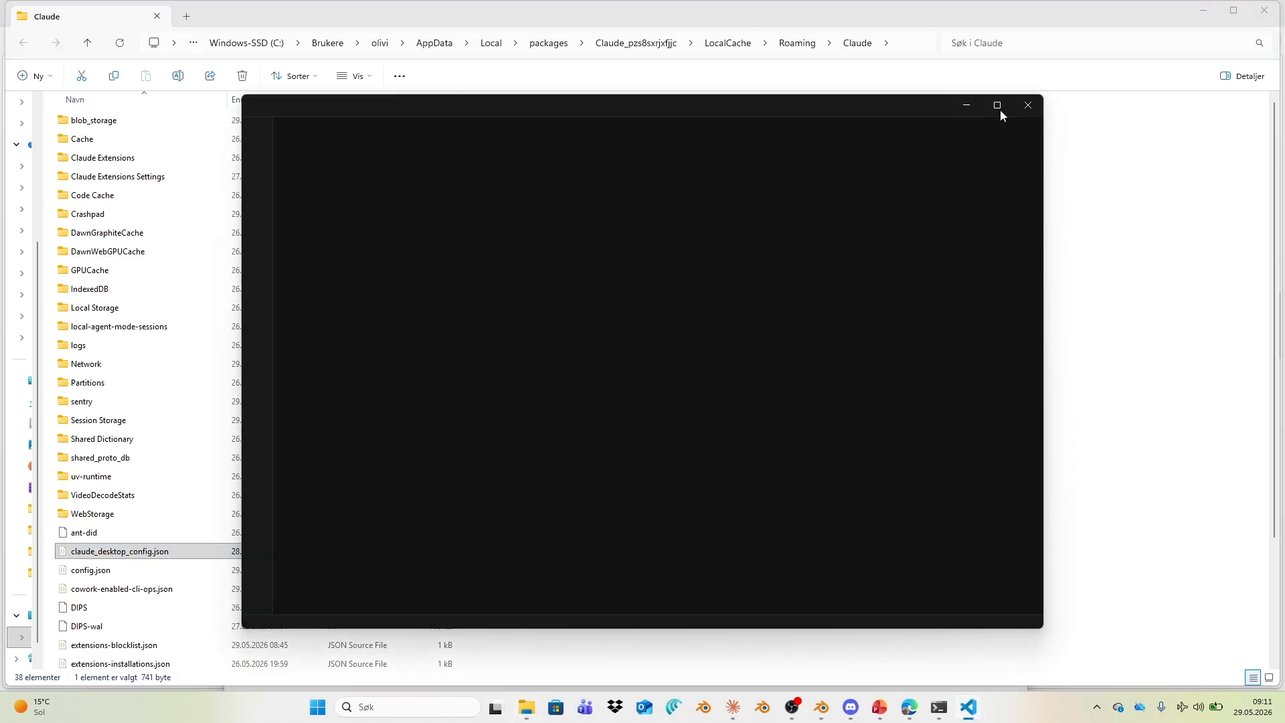
pyautogui.click(998, 107)
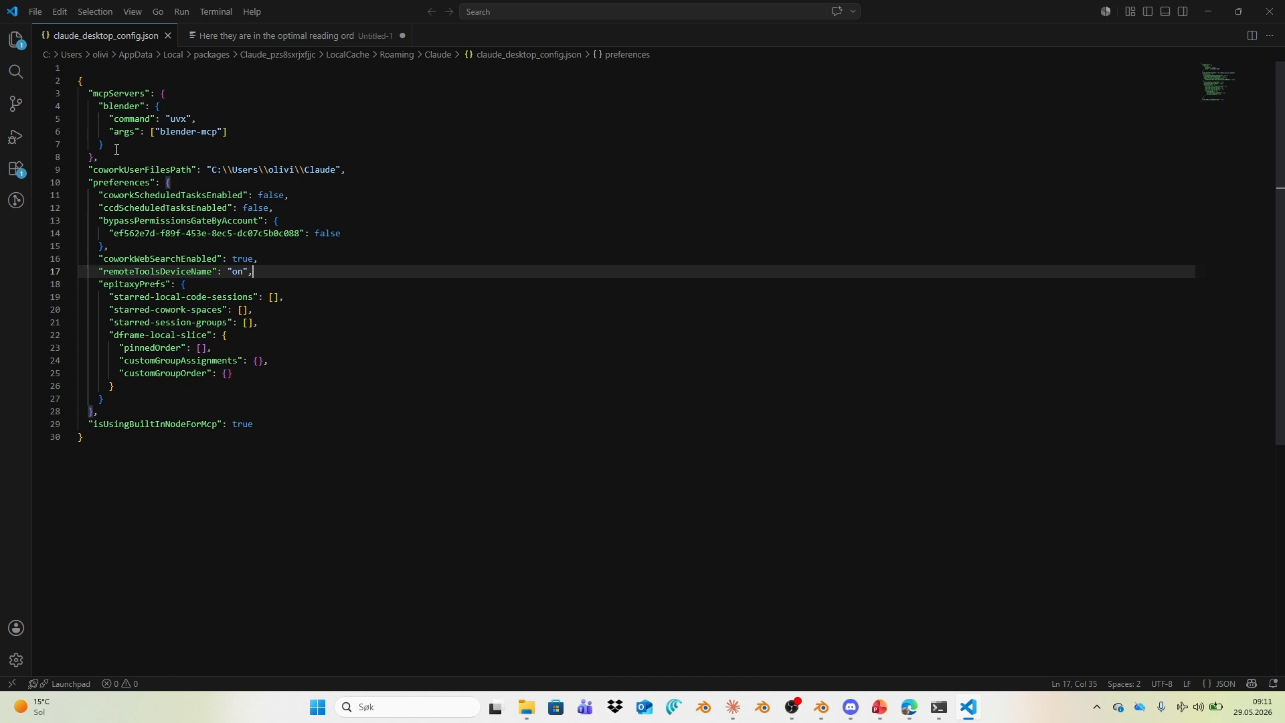
pyautogui.moveTo(80, 81); pyautogui.dragTo(139, 155)
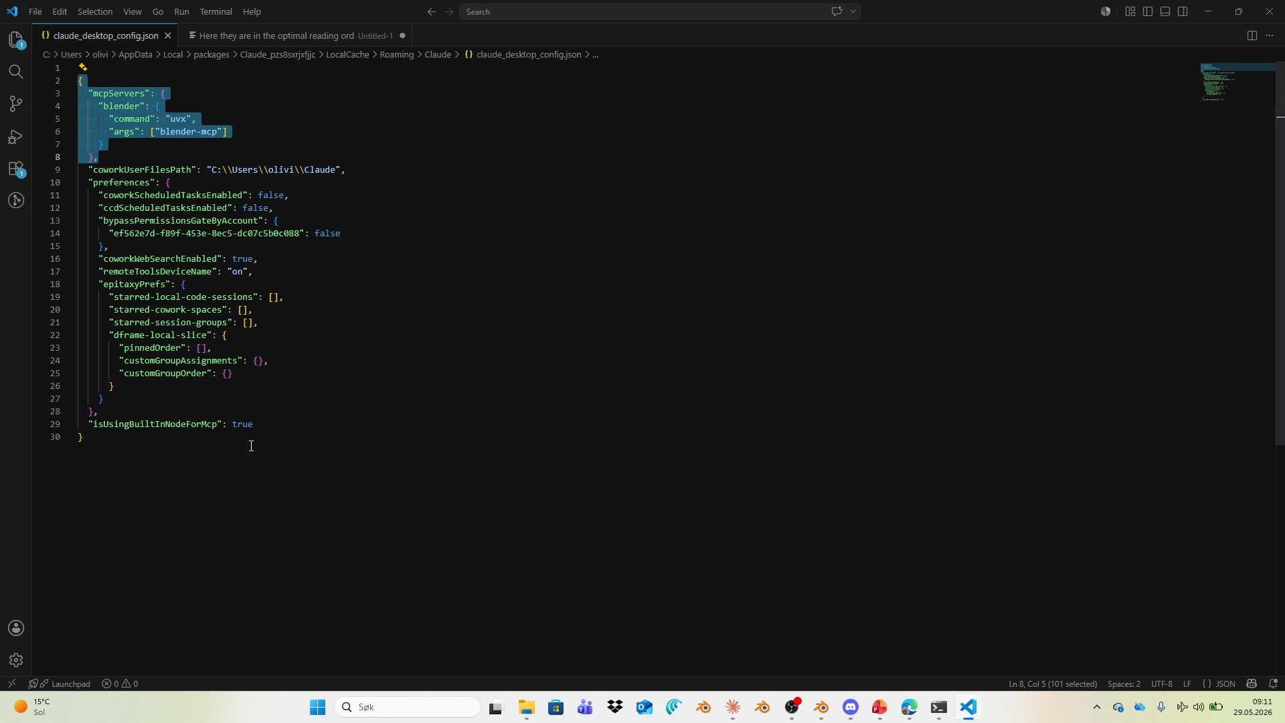
pyautogui.click(141, 160)
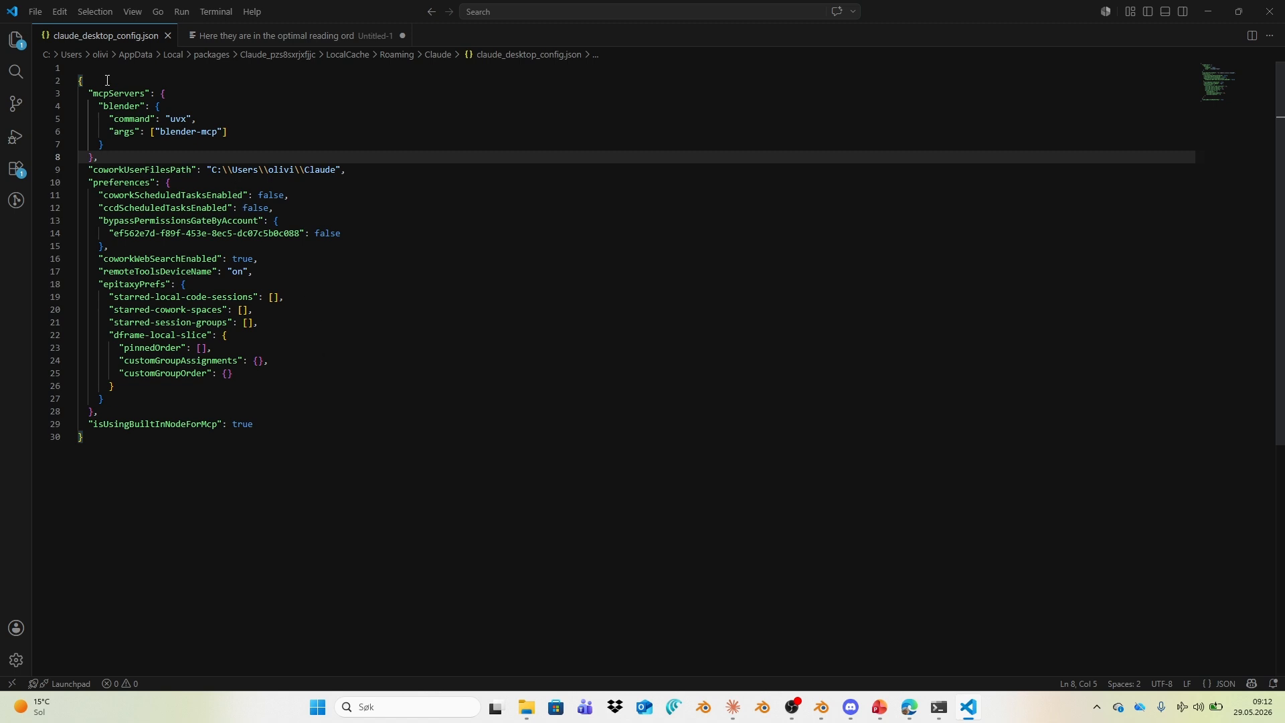
# Step: Save claude_desktop_config.json, close the code editor, and put away the file explorer window to return to Claude
pyautogui.click(36, 12)
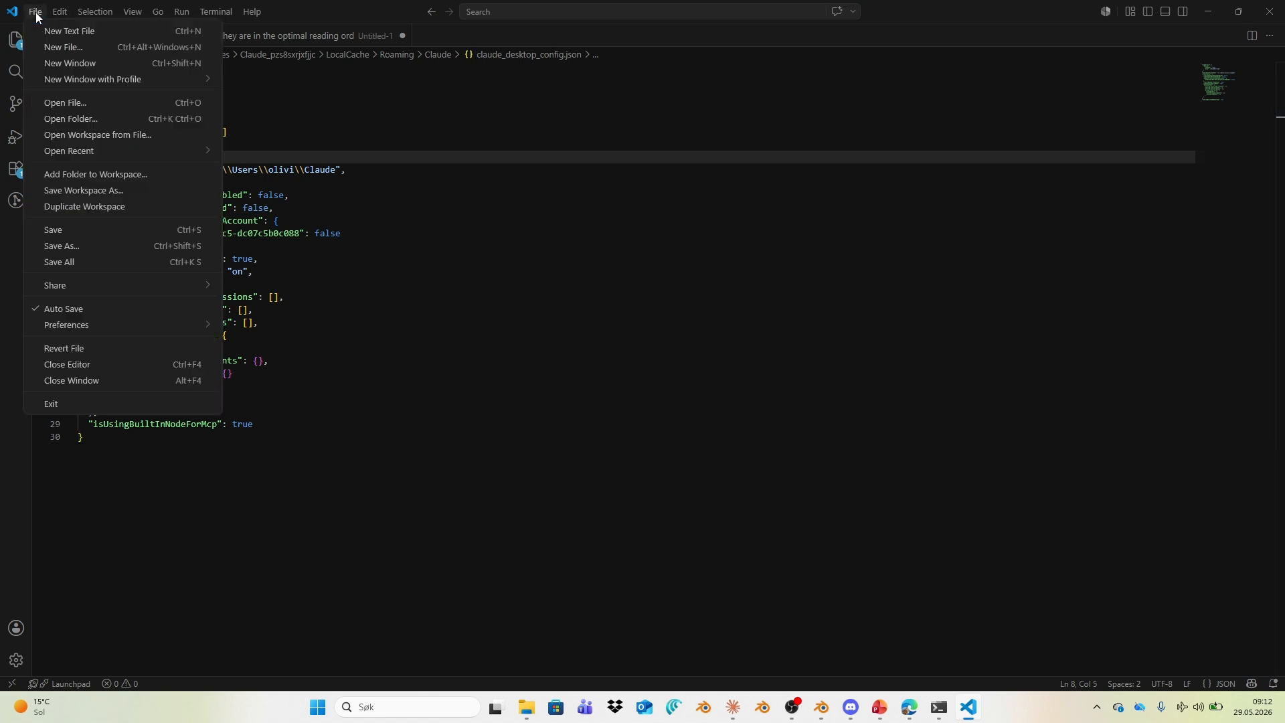
pyautogui.click(84, 233)
pyautogui.click(200, 245)
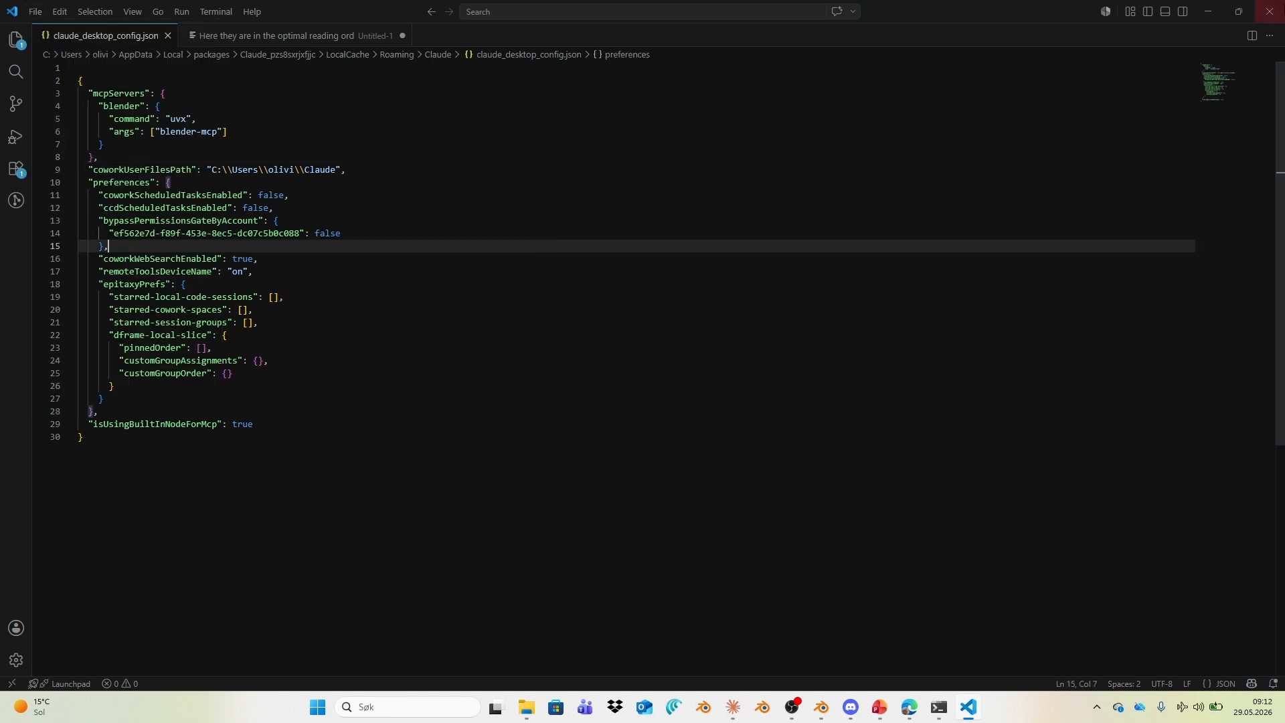
pyautogui.click(1273, 18)
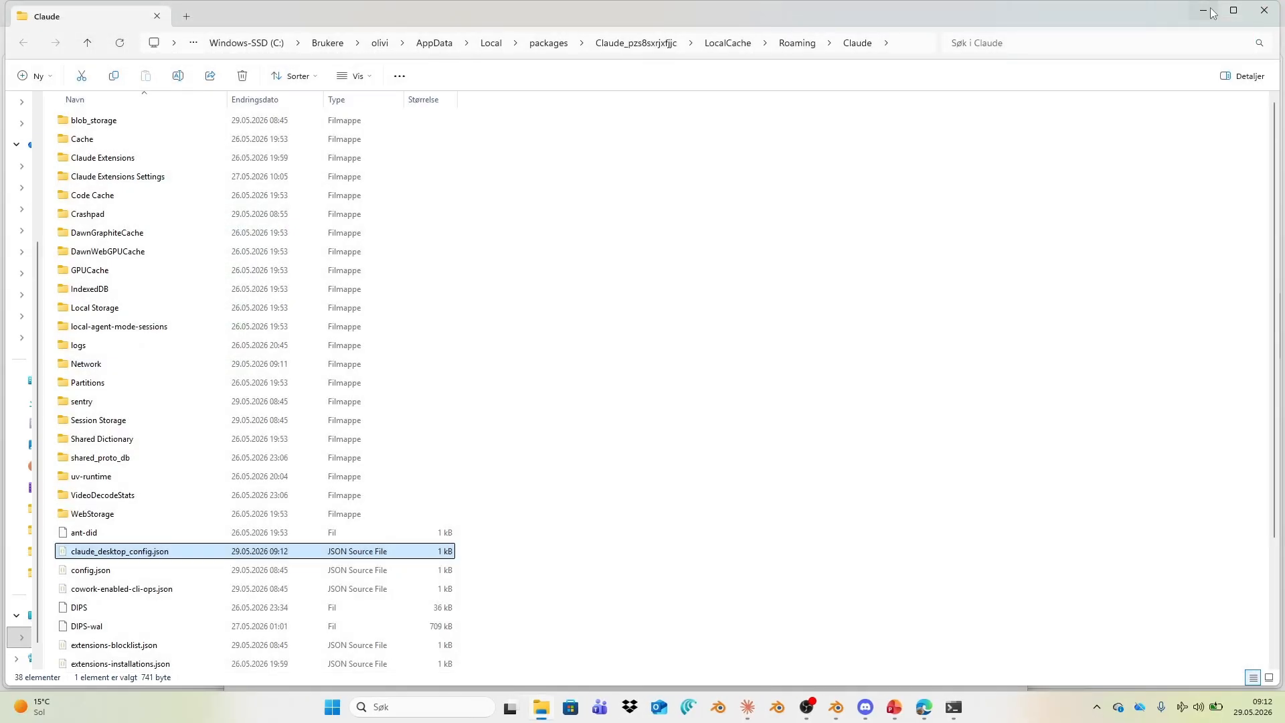
pyautogui.click(1212, 13)
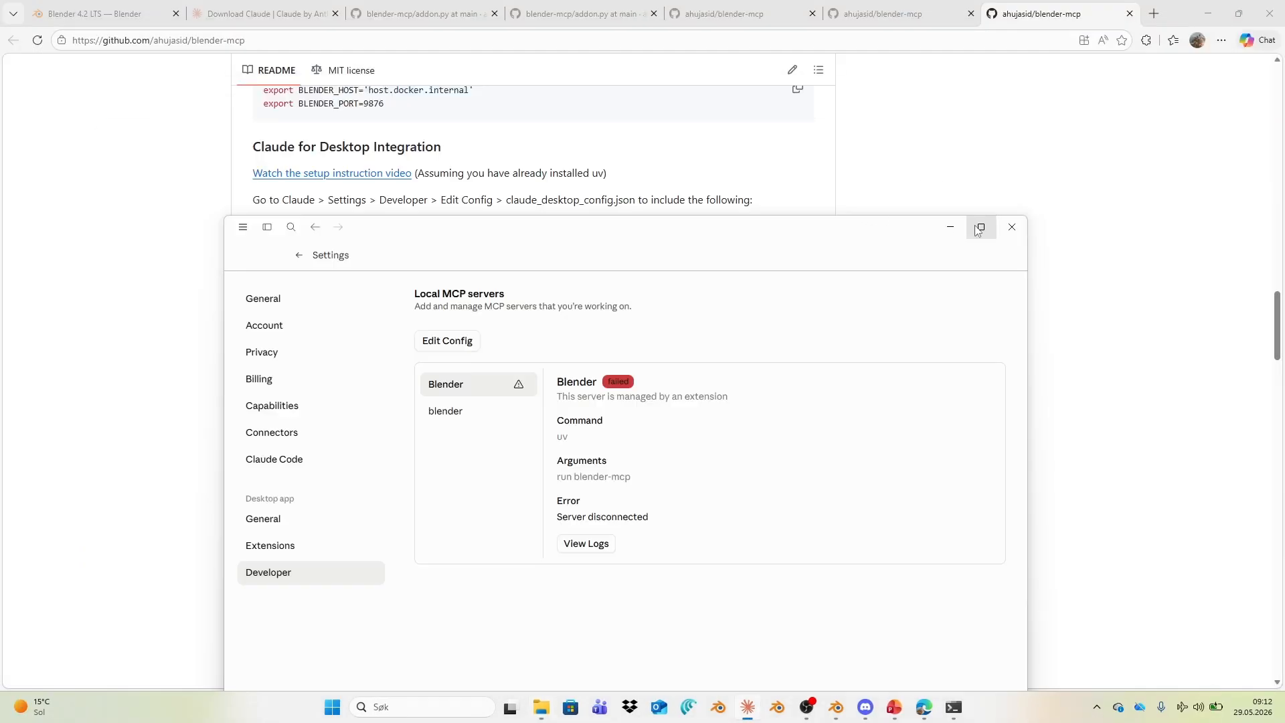
# Step: Look at Claude's General settings and application menu, and go back to the new chat screen
pyautogui.click(275, 301)
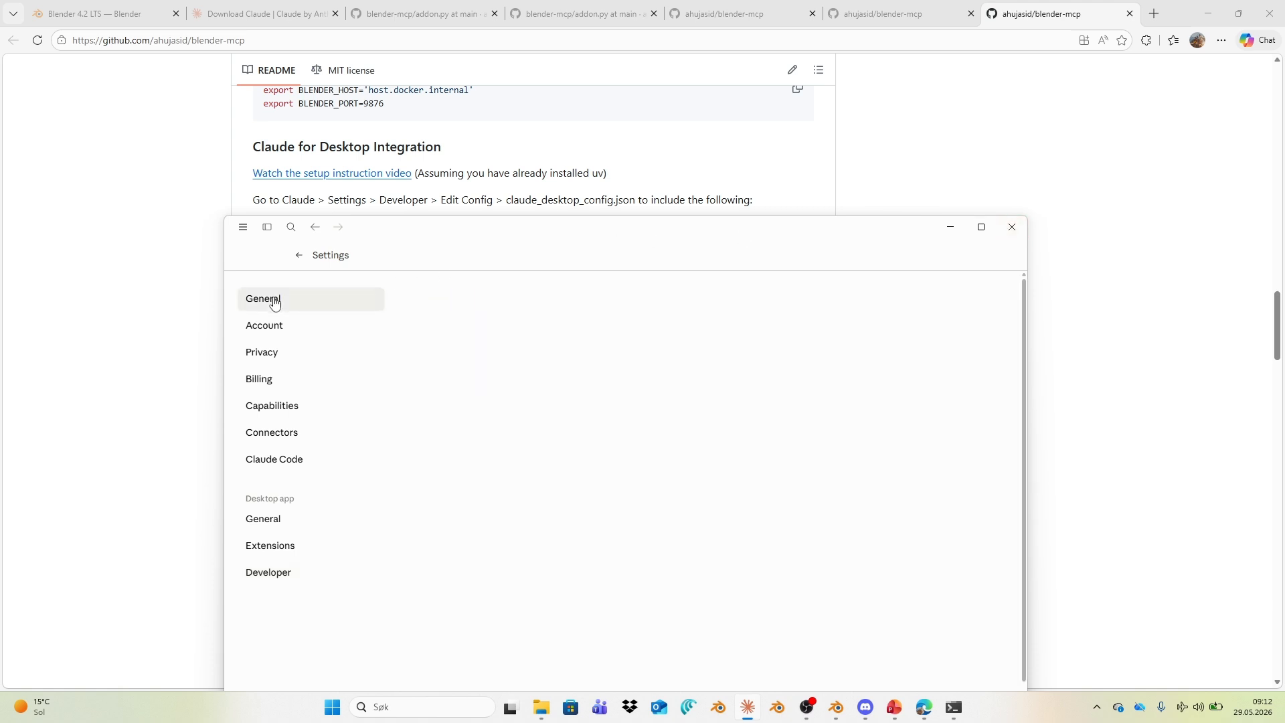
pyautogui.click(245, 228)
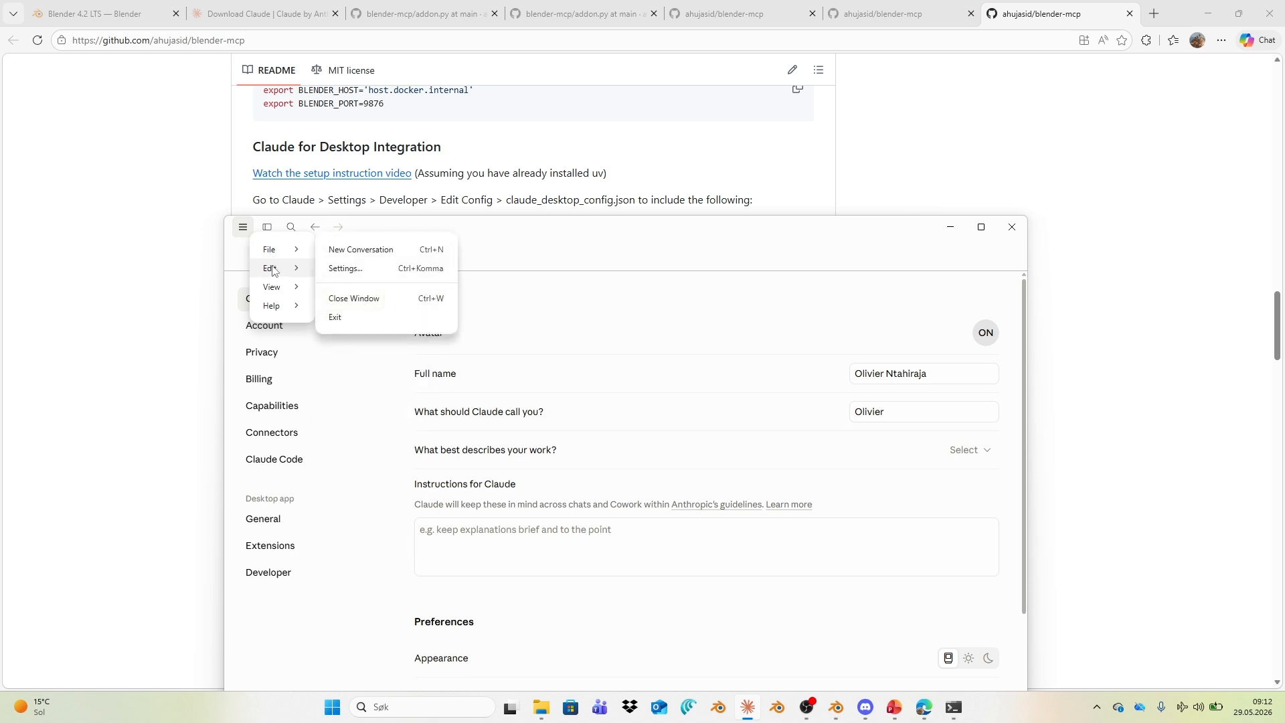
pyautogui.click(245, 239)
pyautogui.click(243, 228)
pyautogui.hotkey('ctrl', 'a')
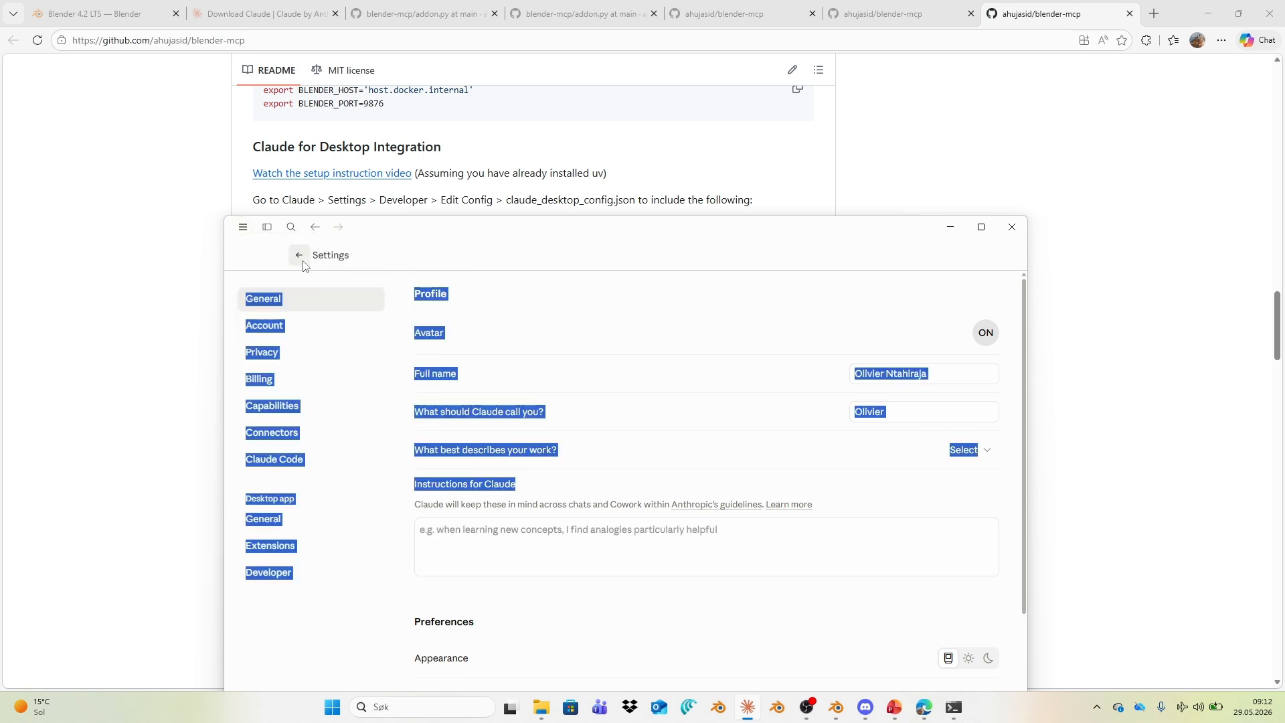
pyautogui.click(301, 256)
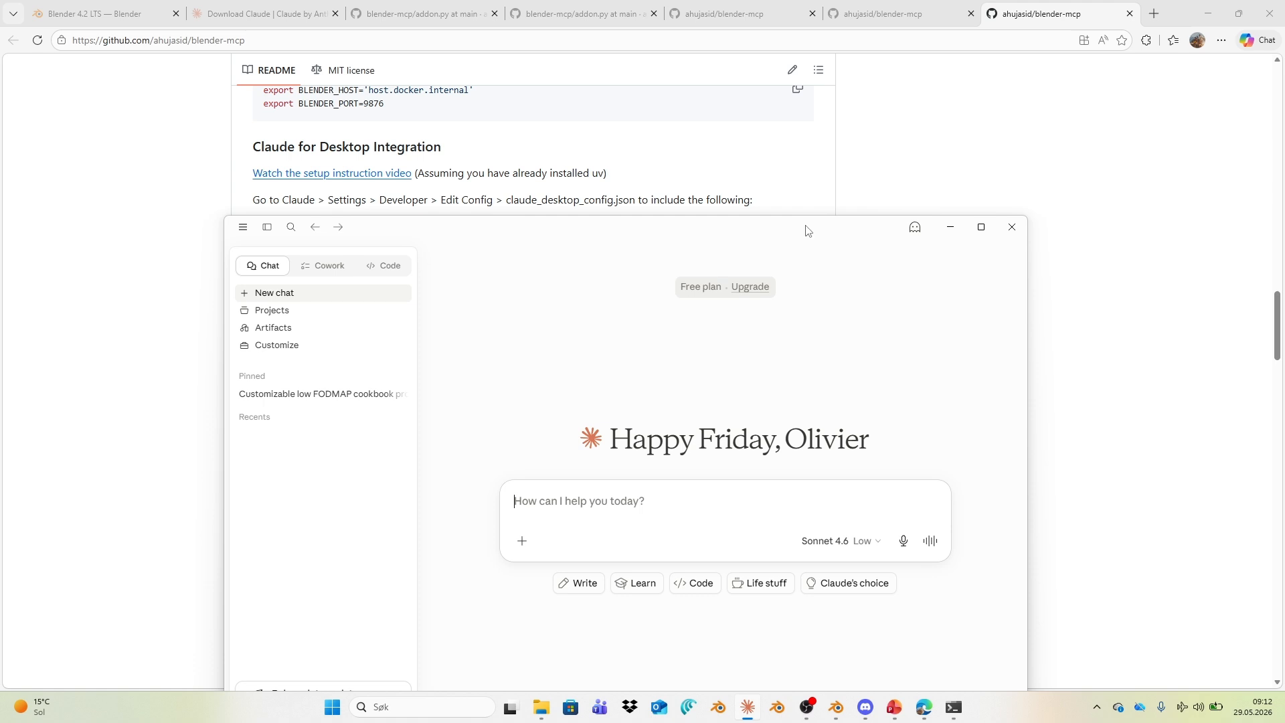
# Step: Reopen Claude's Developer settings and examine the status, command and arguments of the lowercase blender local MCP server
pyautogui.moveTo(806, 229); pyautogui.dragTo(926, 153)
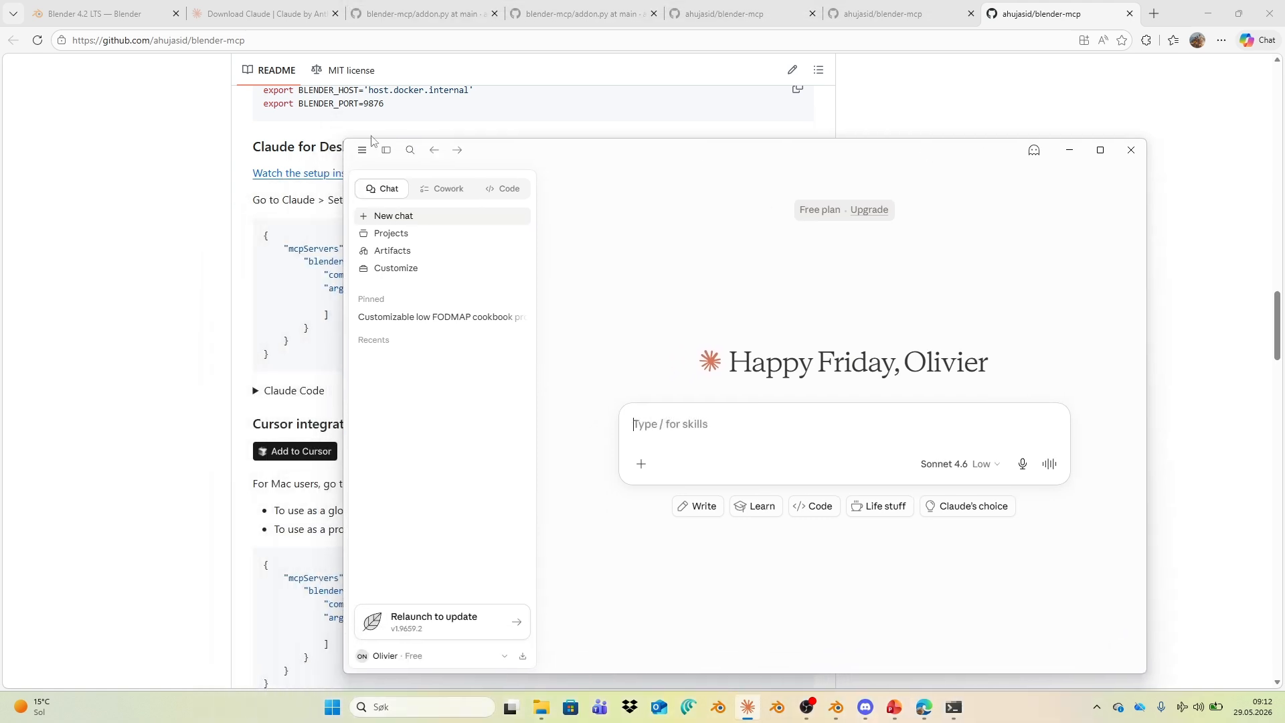
pyautogui.click(363, 151)
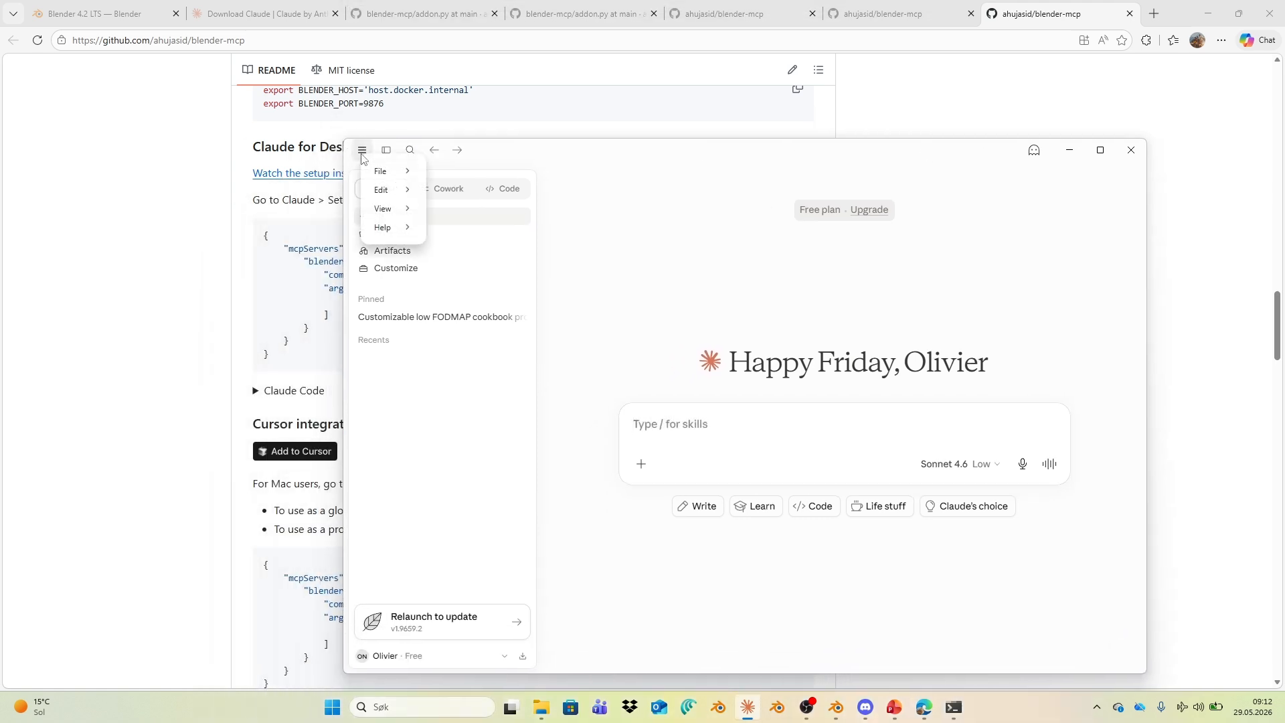
pyautogui.moveTo(385, 171)
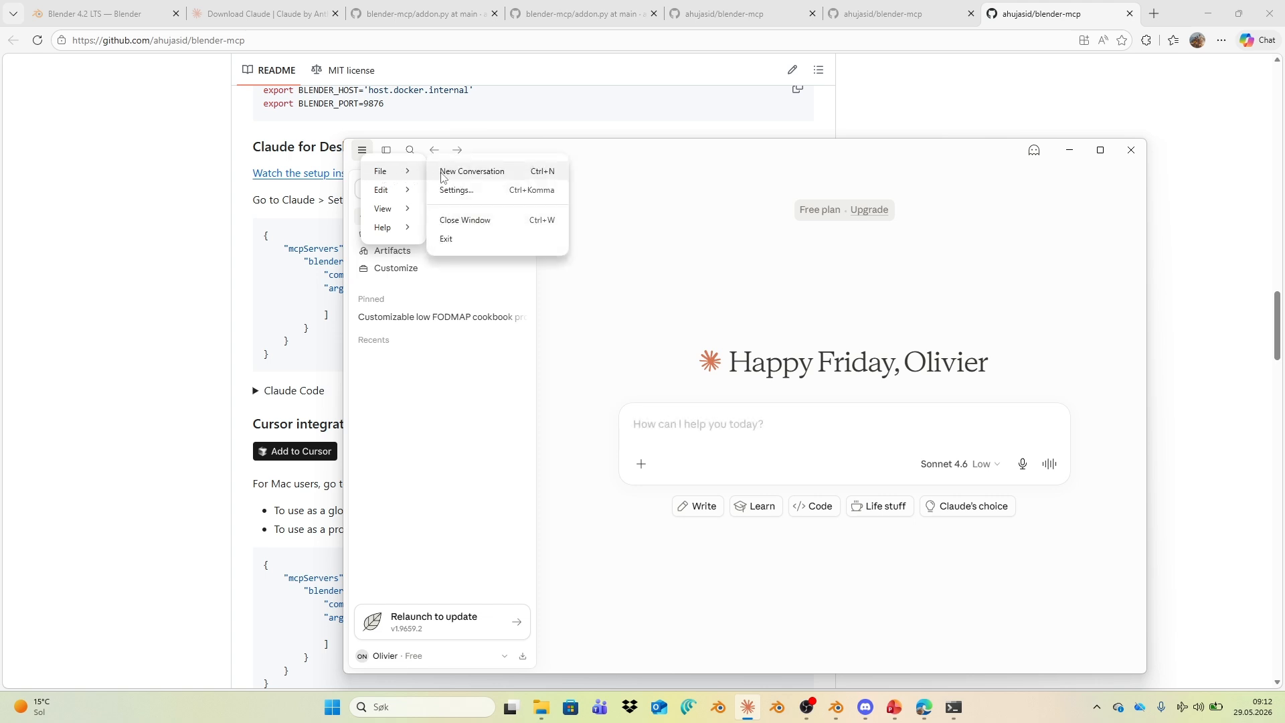
pyautogui.click(462, 191)
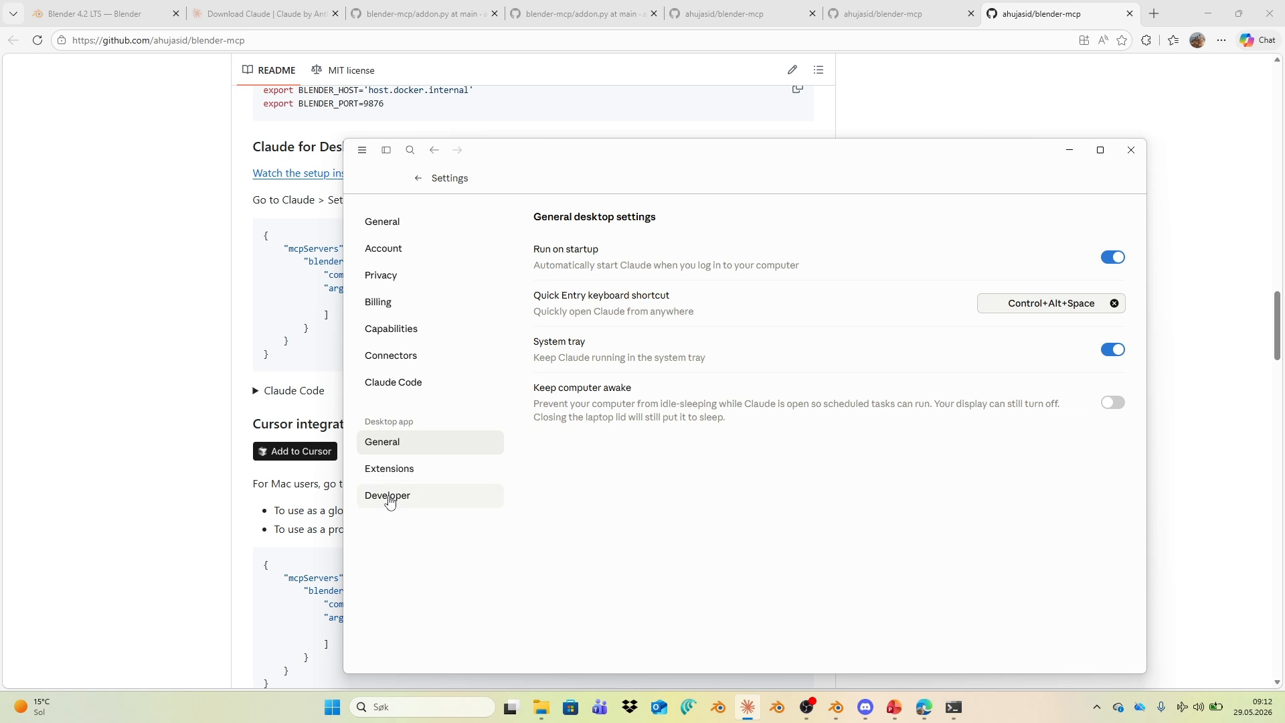
pyautogui.click(393, 497)
pyautogui.click(561, 338)
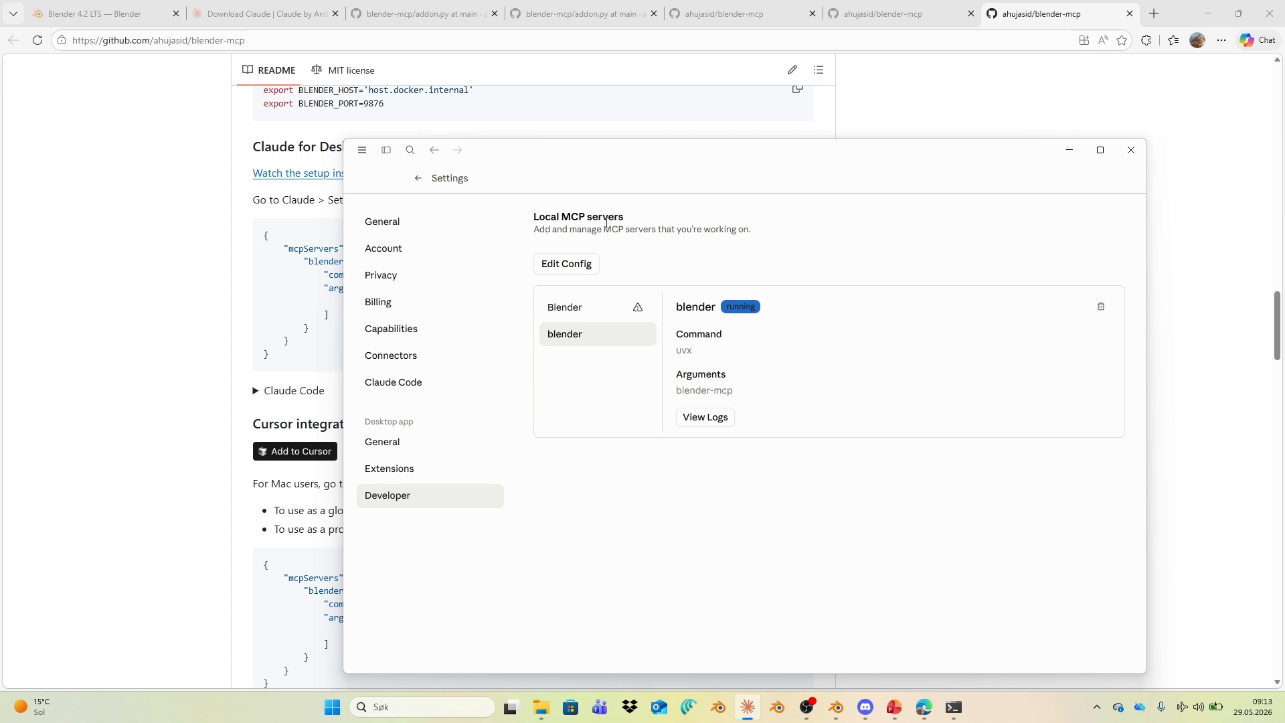
pyautogui.click(572, 345)
pyautogui.moveTo(676, 354); pyautogui.dragTo(698, 353)
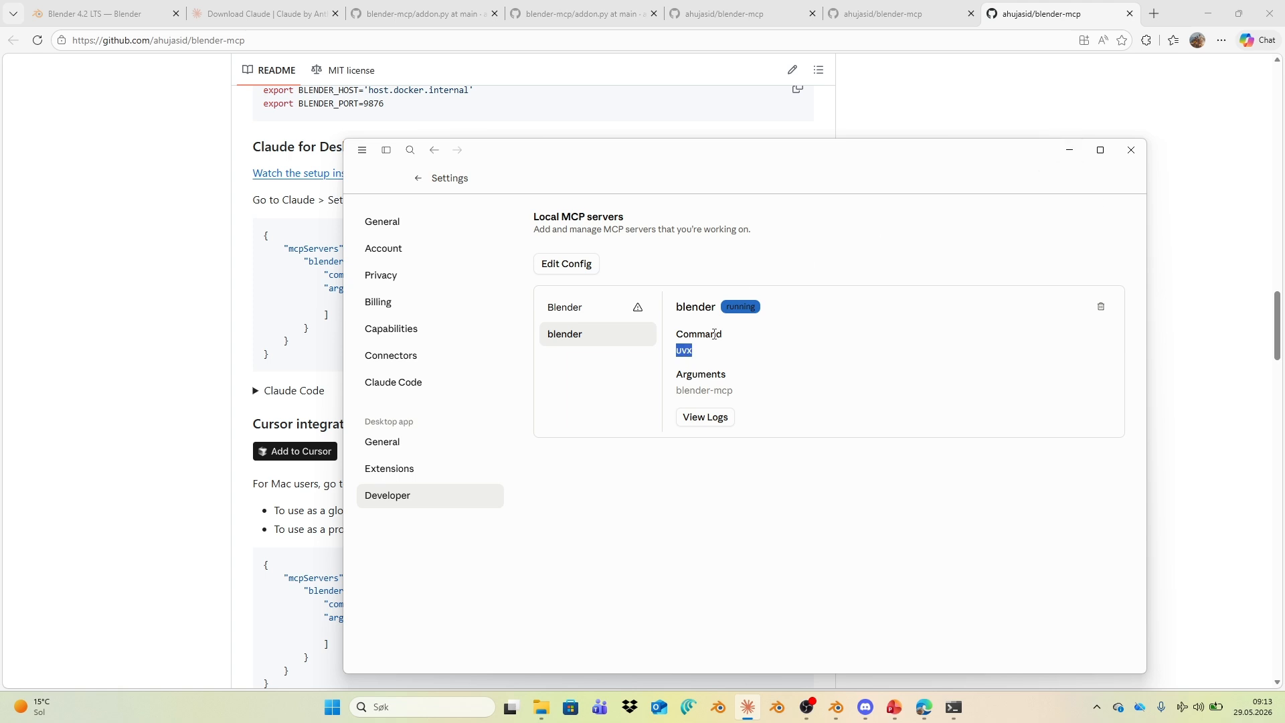
# Step: Switch to Blender 4.2 and connect the BlenderMCP add-on to the MCP server from the viewport sidebar
pyautogui.click(1069, 152)
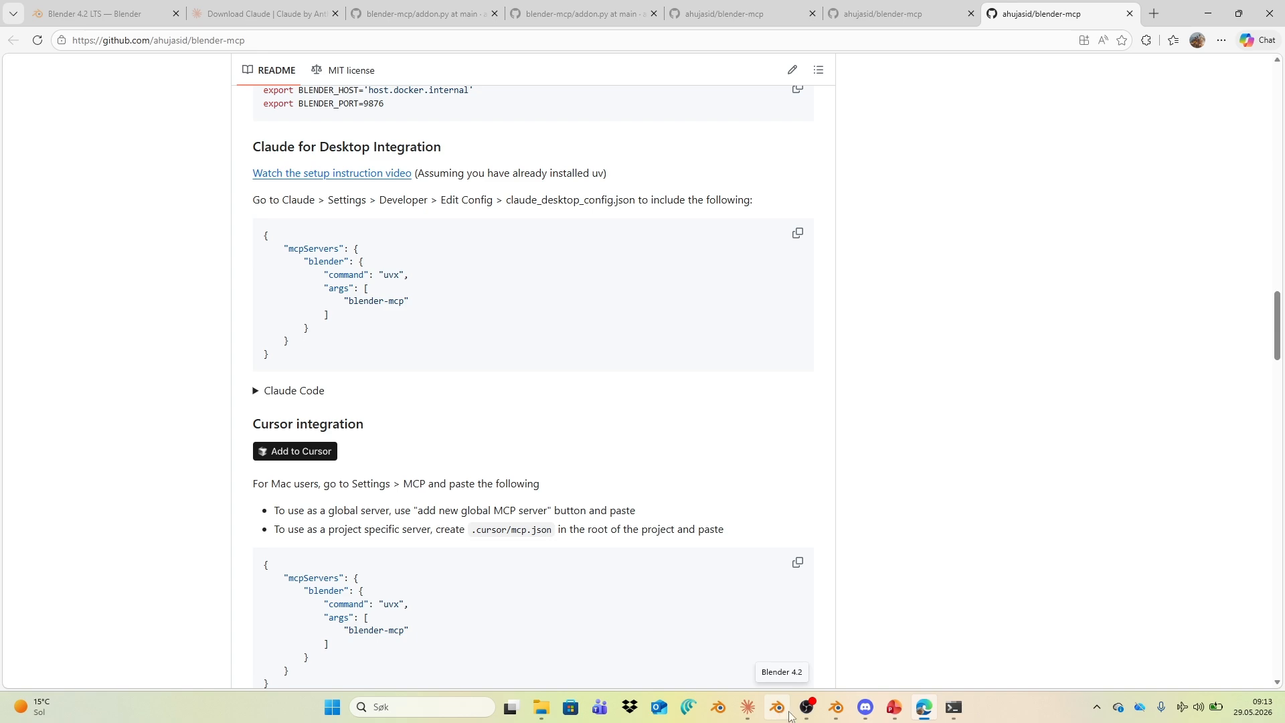
pyautogui.click(852, 640)
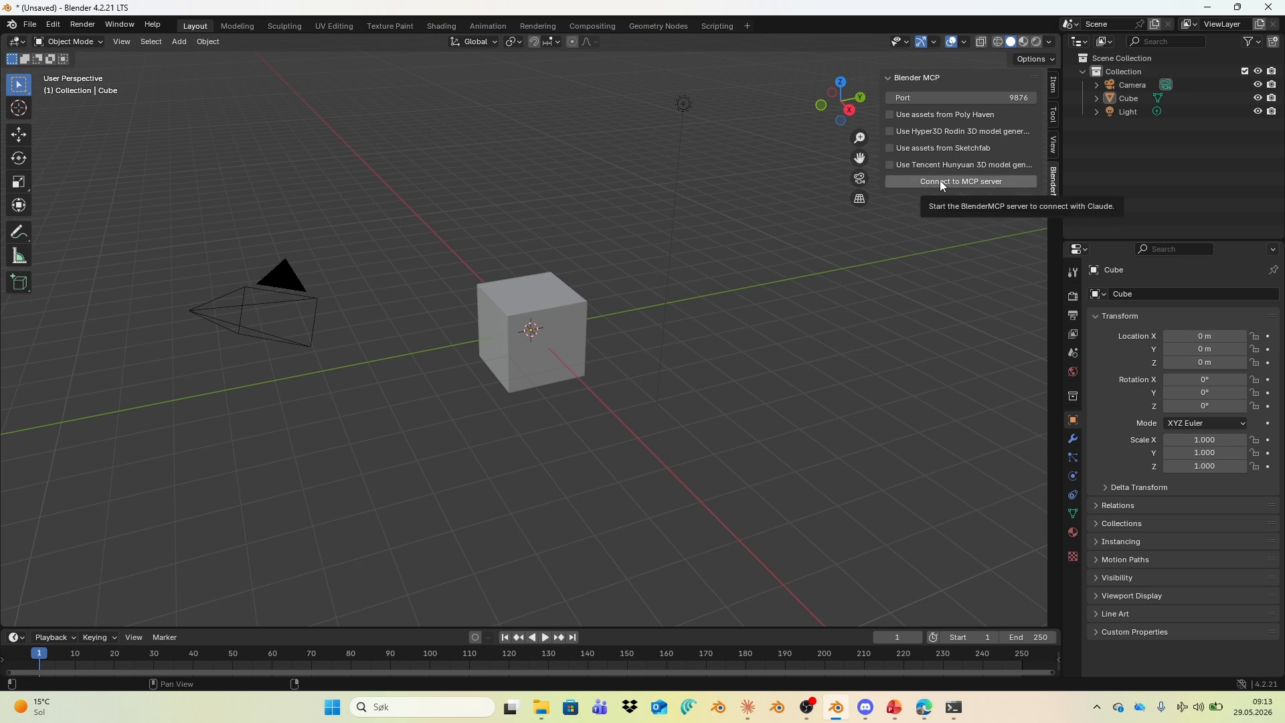
pyautogui.press('n')
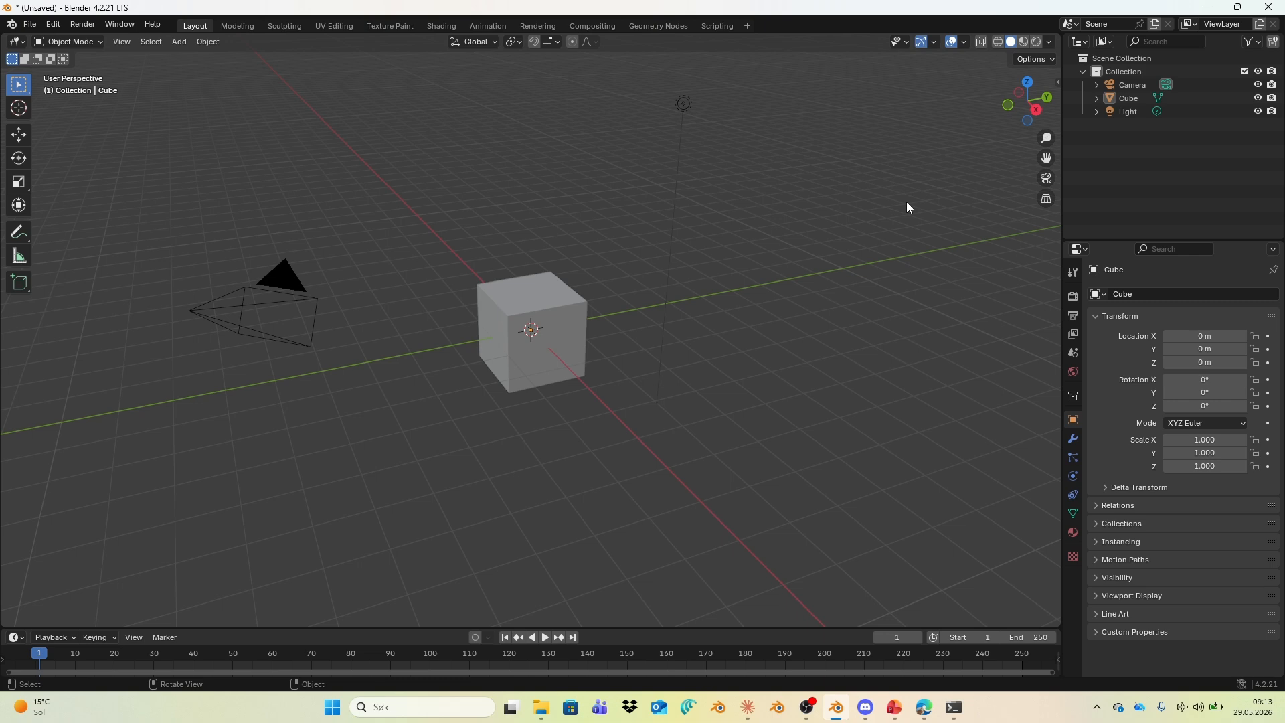
pyautogui.press('n')
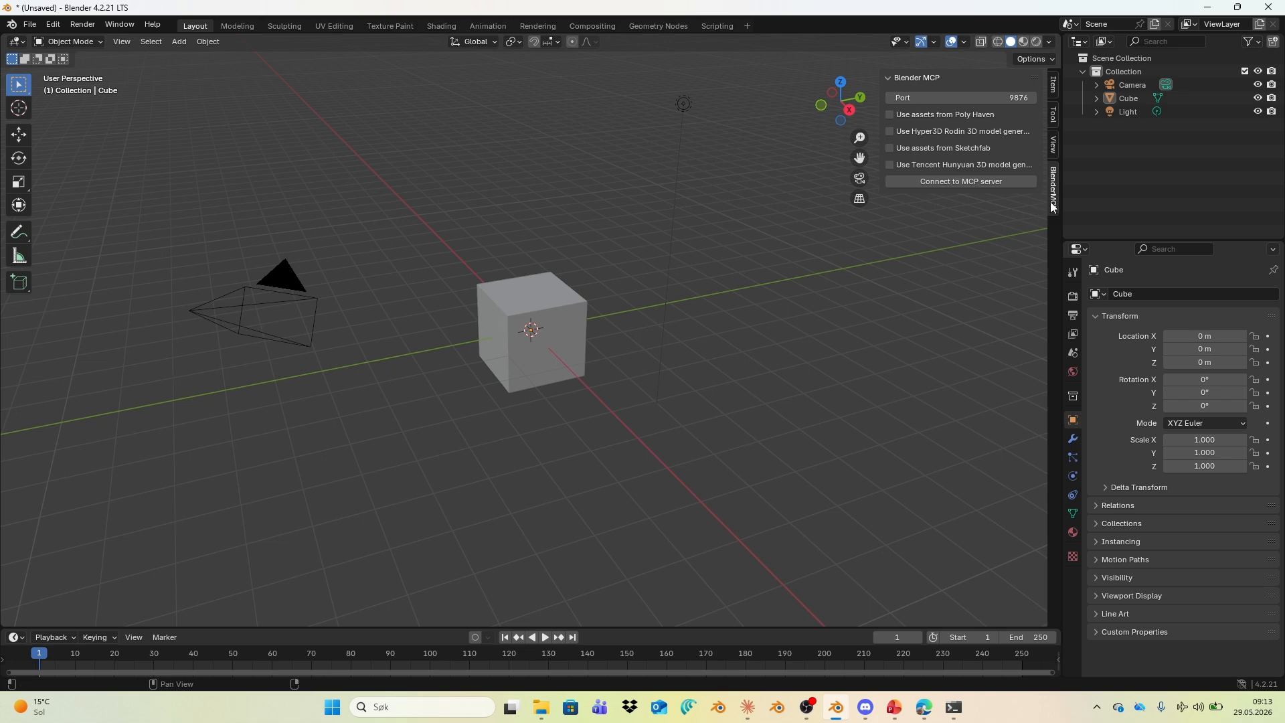
pyautogui.click(954, 185)
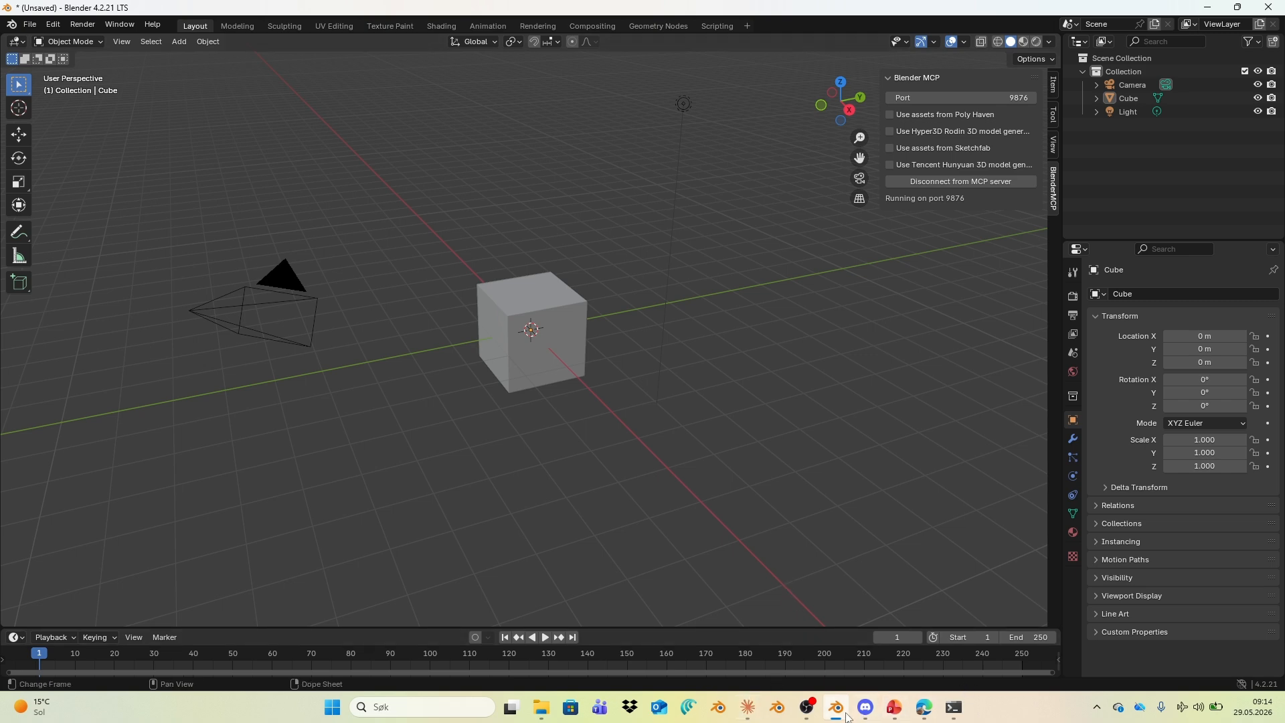
# Step: Switch to Claude, leave the settings, and send the chat message "Can you check if you are connect to the blender"
pyautogui.moveTo(842, 715)
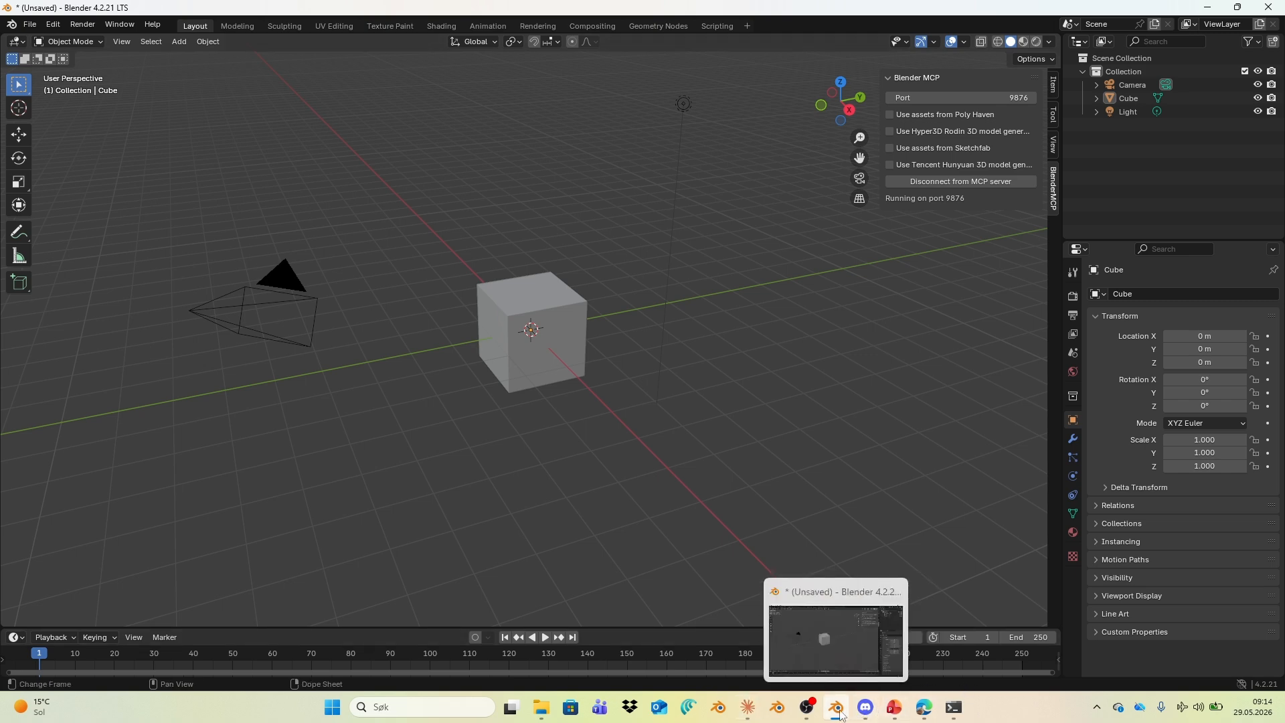
pyautogui.moveTo(749, 713)
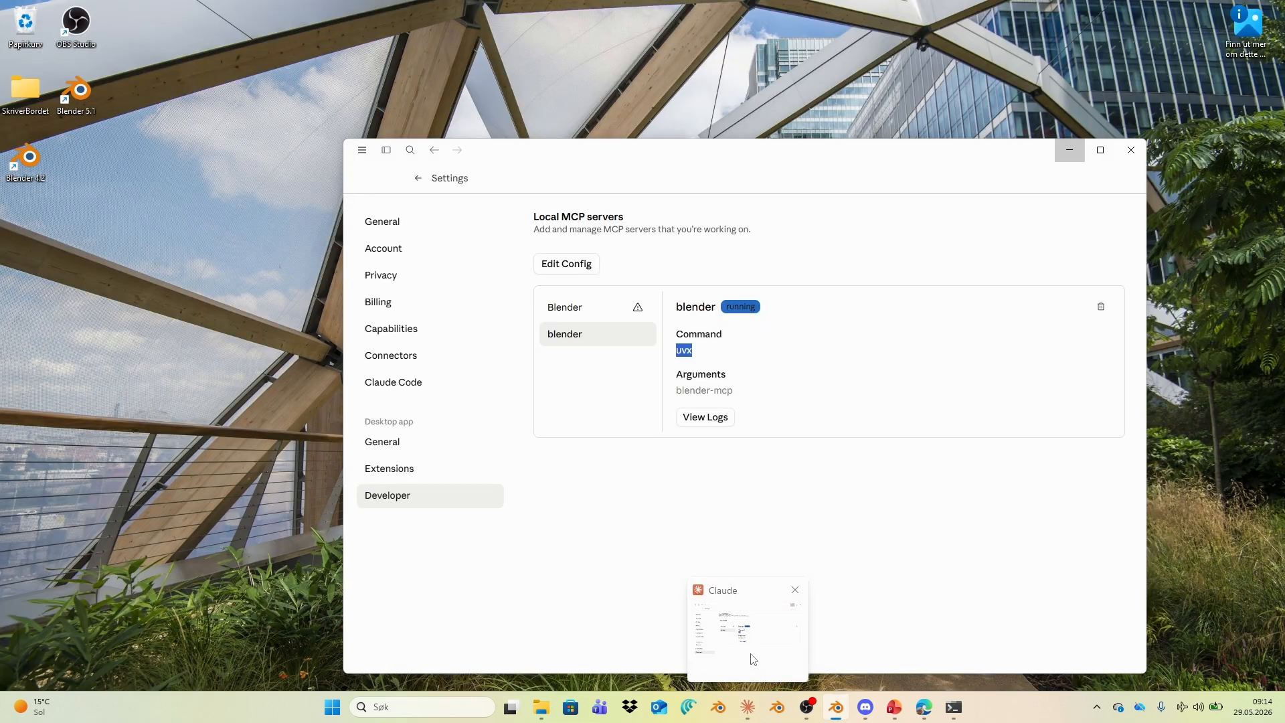
pyautogui.click(753, 660)
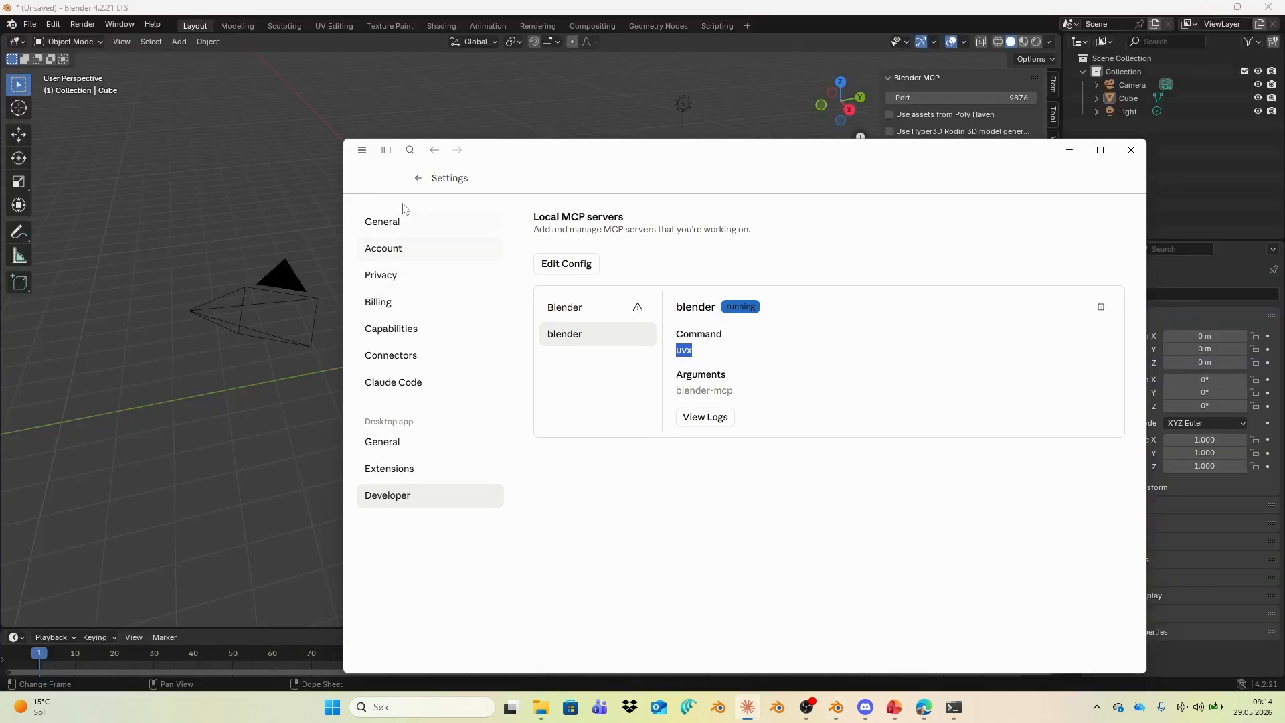
pyautogui.click(415, 178)
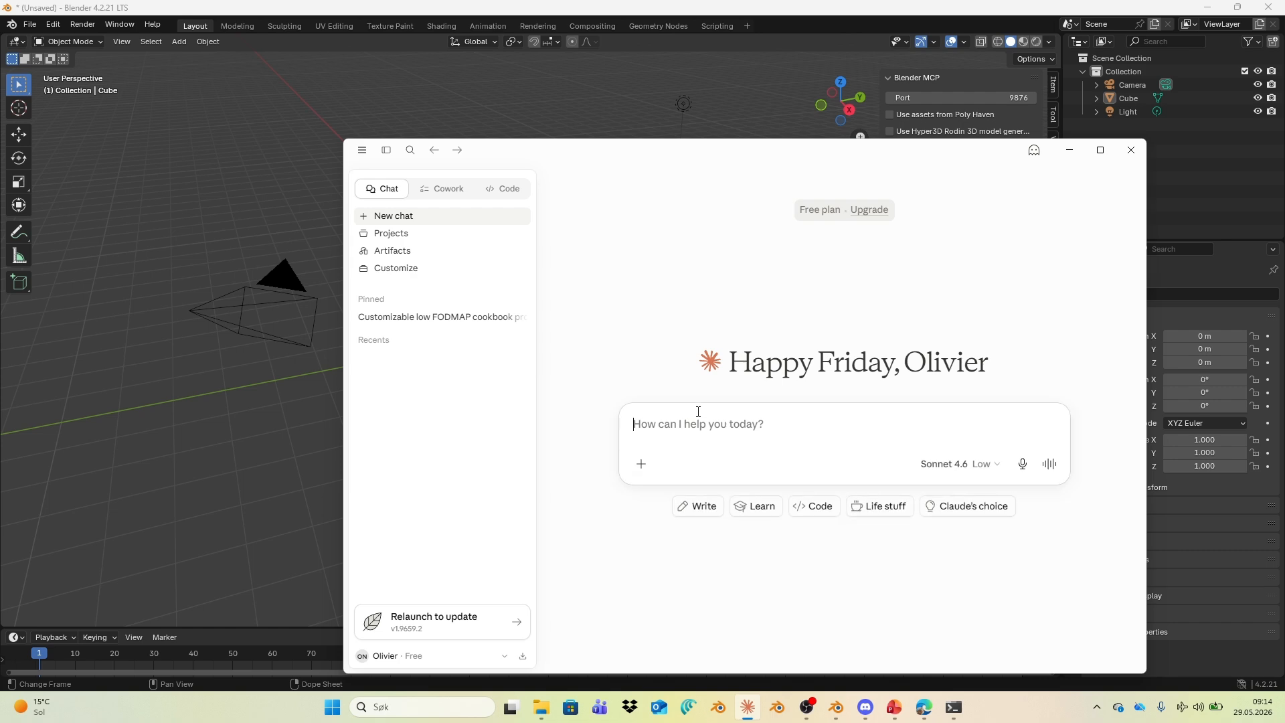
pyautogui.write('C')
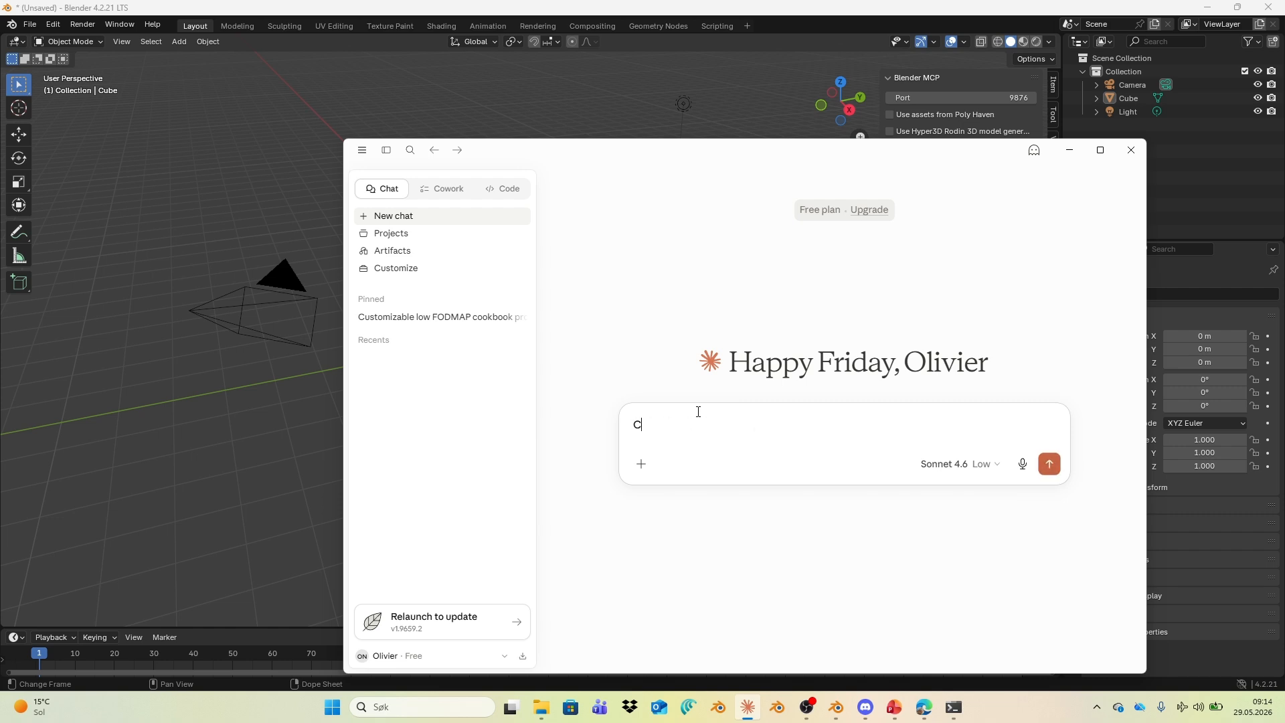
pyautogui.write('an you dheck if you are c')
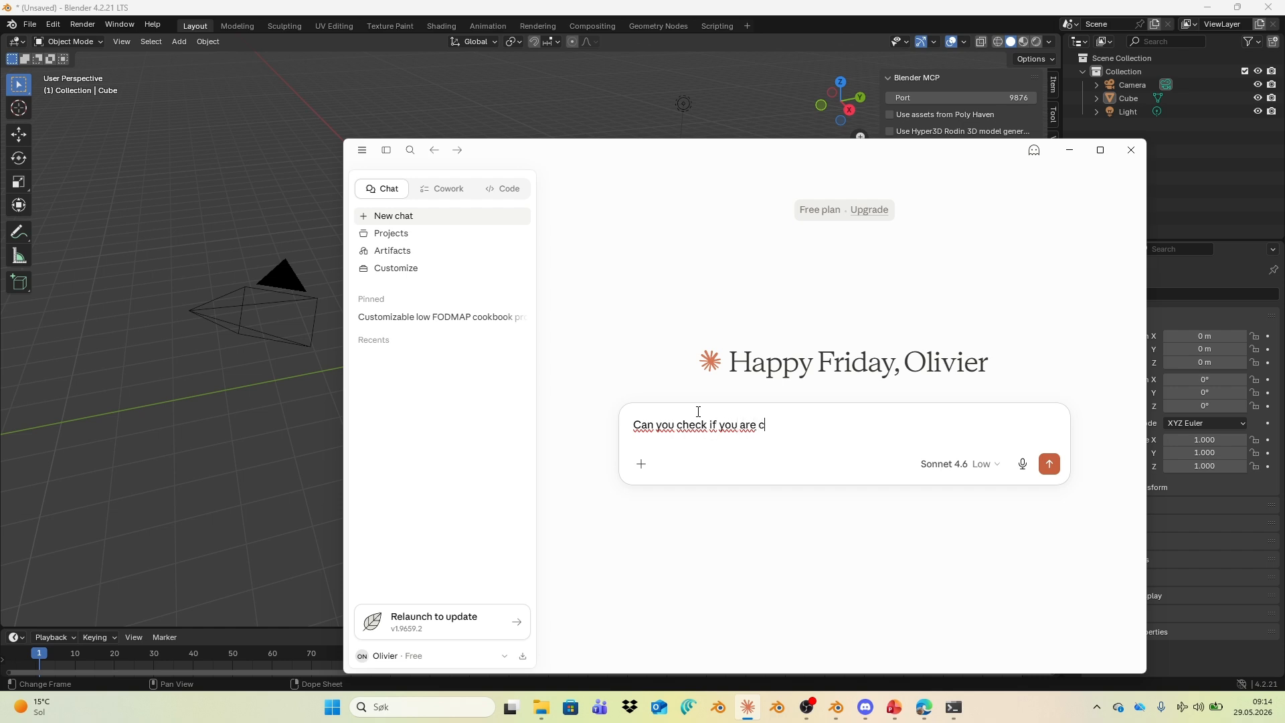
pyautogui.write('onnect to the blender')
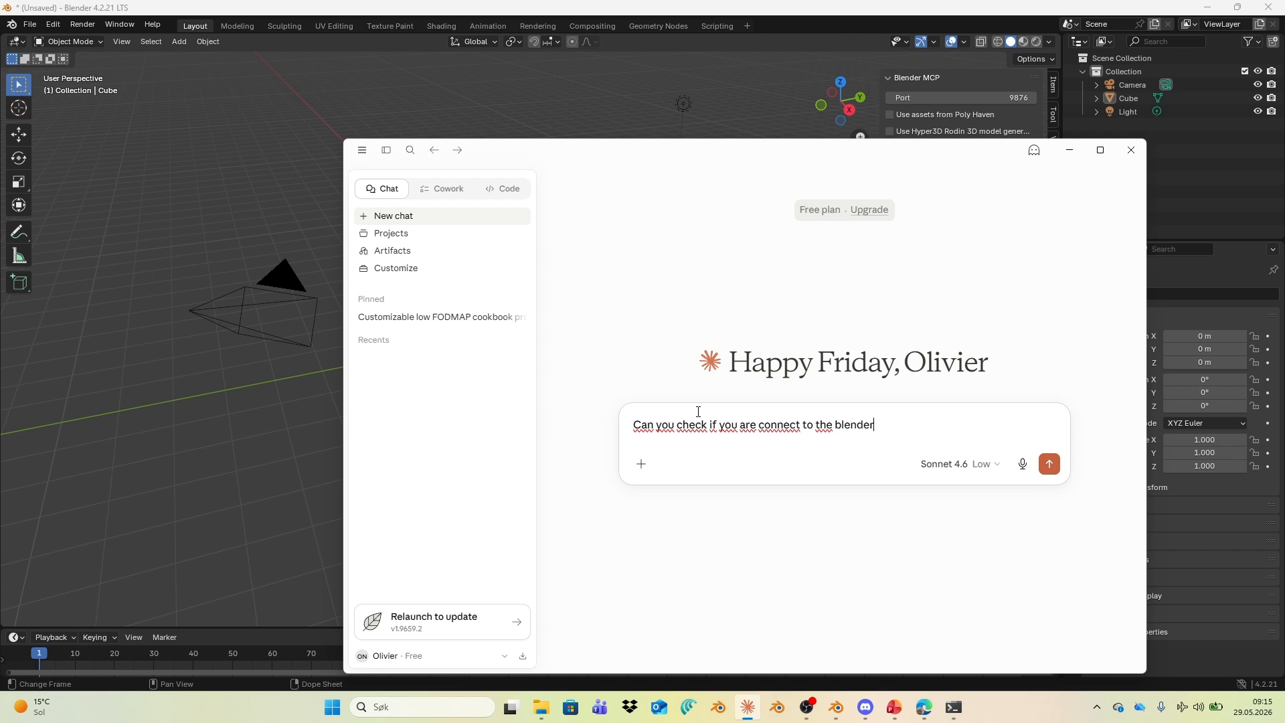
pyautogui.press('Return')
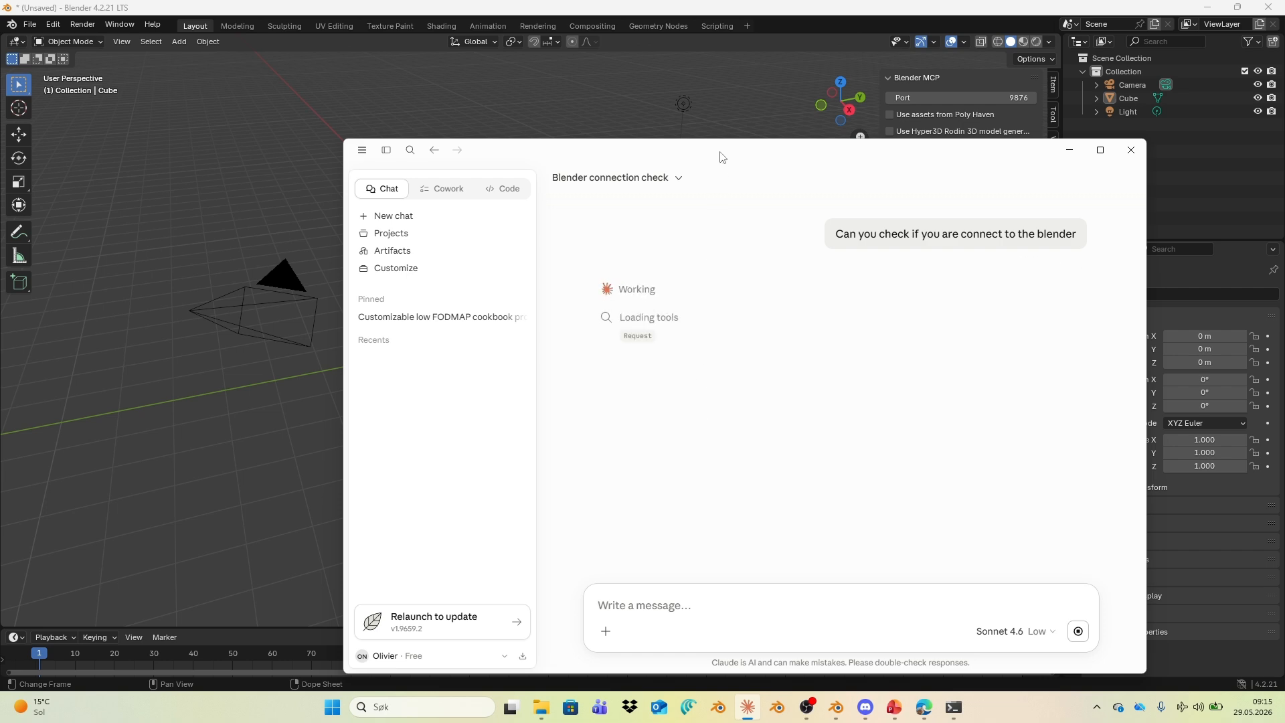
# Step: Move and narrow the Claude window so Blender's default cube stays uncovered beside the chat
pyautogui.moveTo(721, 157); pyautogui.dragTo(924, 124)
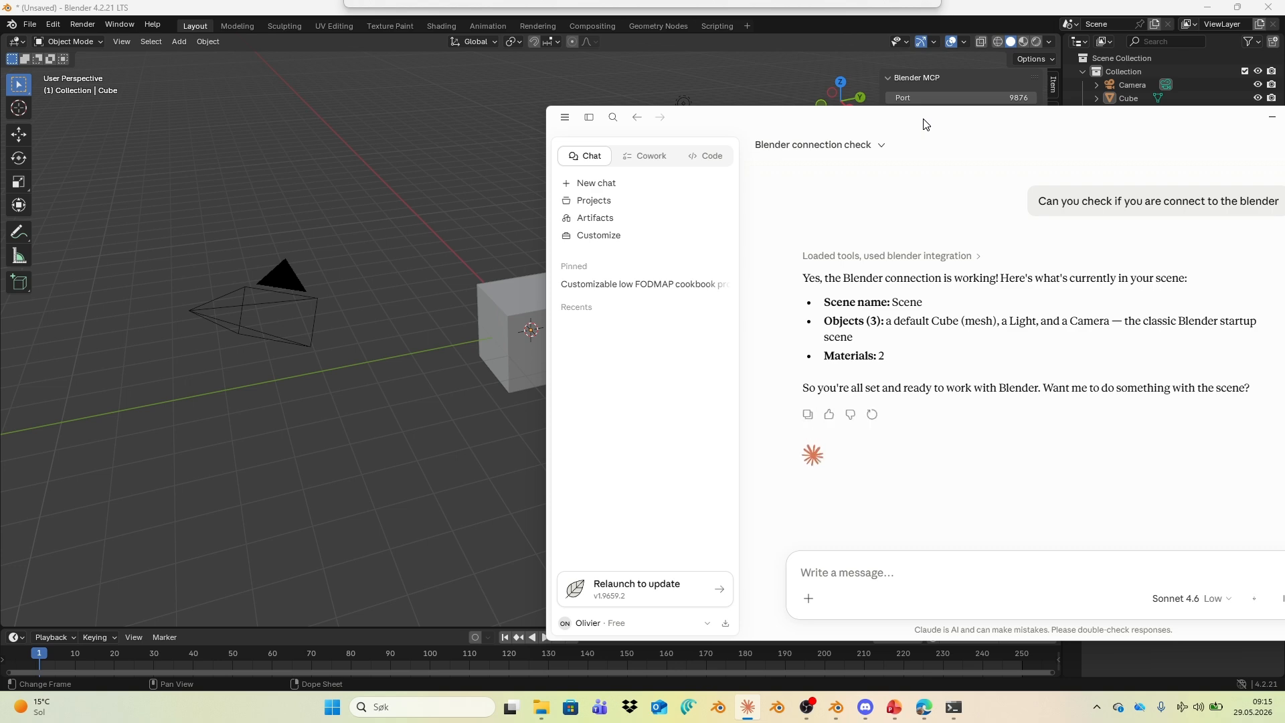
pyautogui.moveTo(924, 124)
pyautogui.mouseDown()
pyautogui.moveTo(698, 110)
pyautogui.moveTo(743, 125)
pyautogui.moveTo(942, 133)
pyautogui.mouseUp()
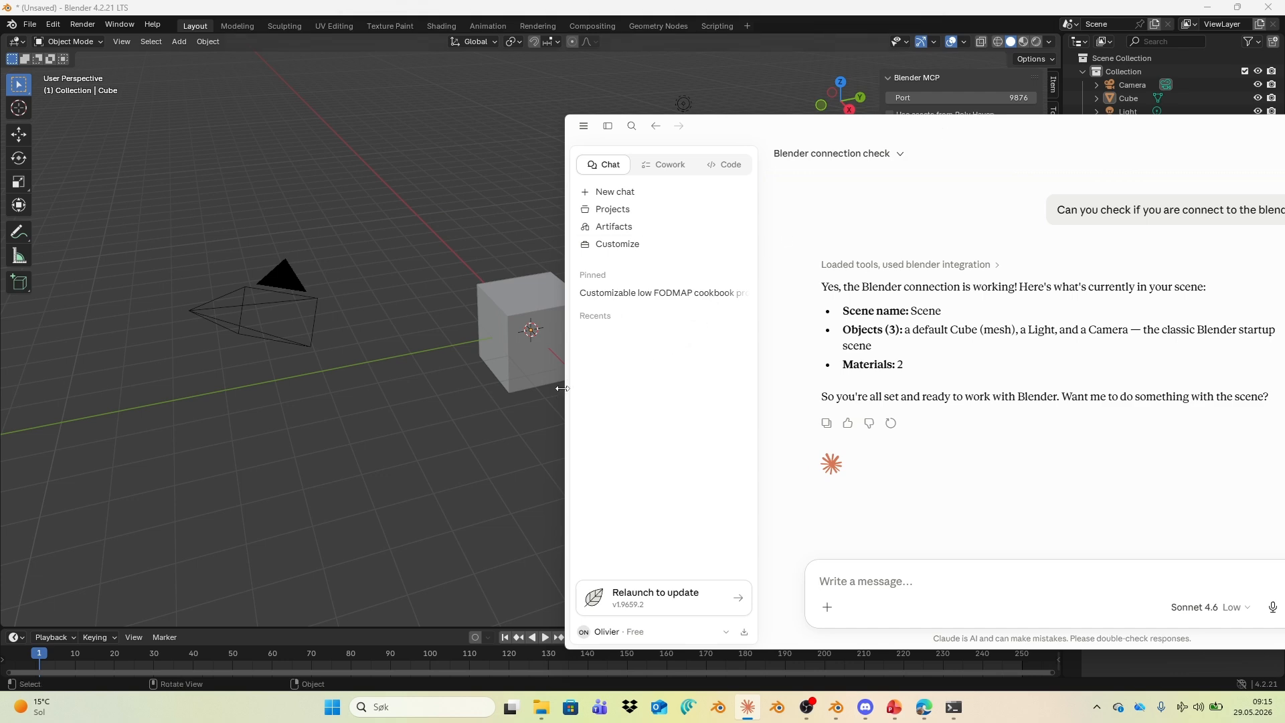
pyautogui.moveTo(566, 388); pyautogui.dragTo(687, 400)
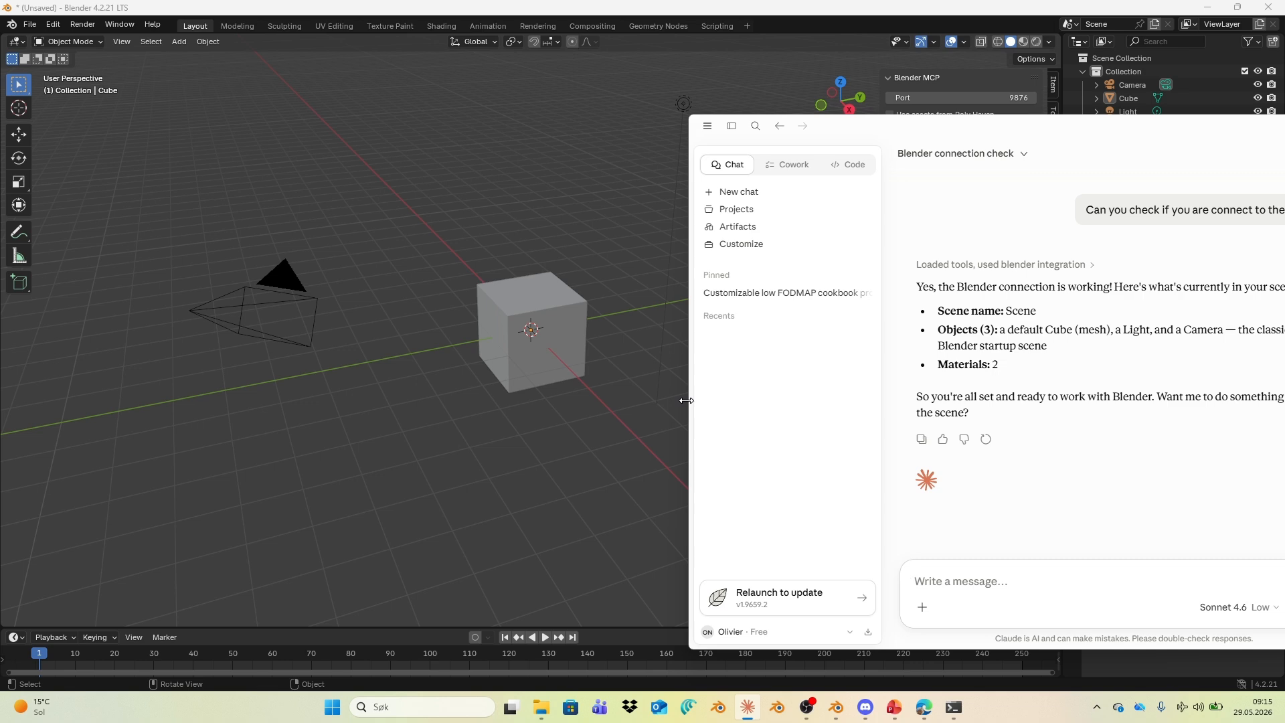
pyautogui.moveTo(1086, 134); pyautogui.dragTo(1051, 105)
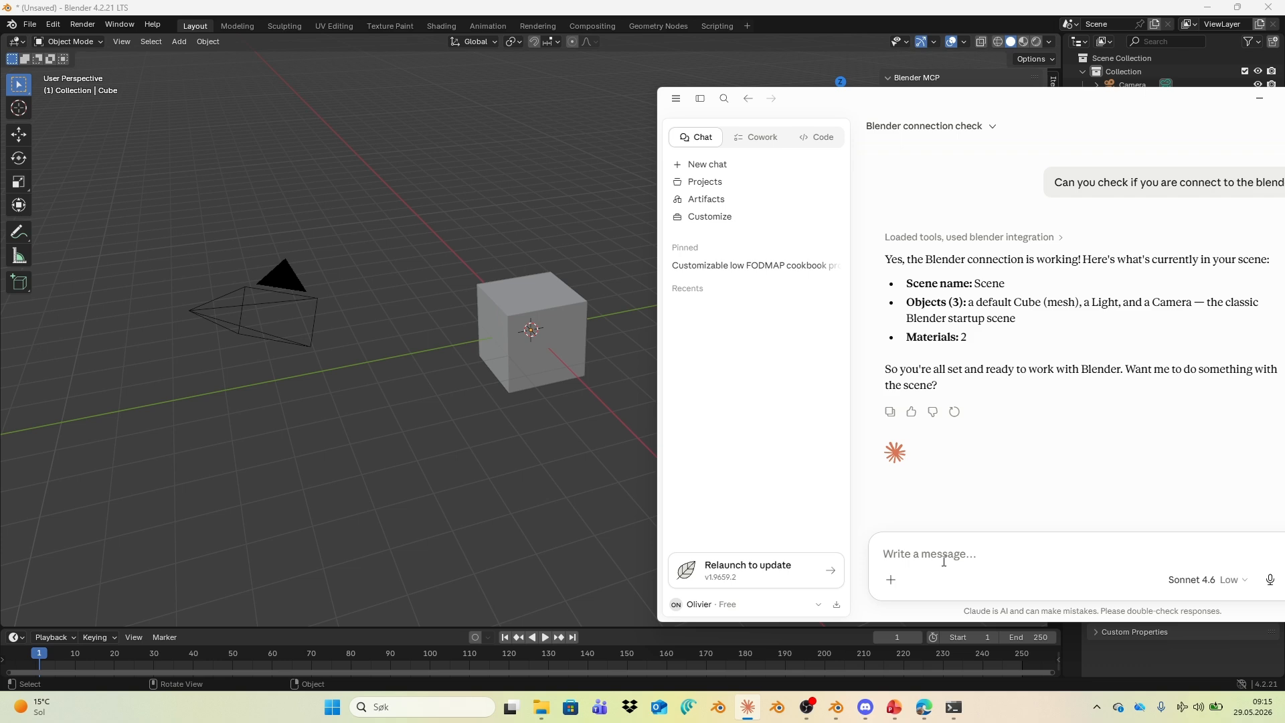
# Step: Send Claude the chat message "Can you delete the cube and create a cylinder" and read through its reply
pyautogui.write('Can you delete the cube a')
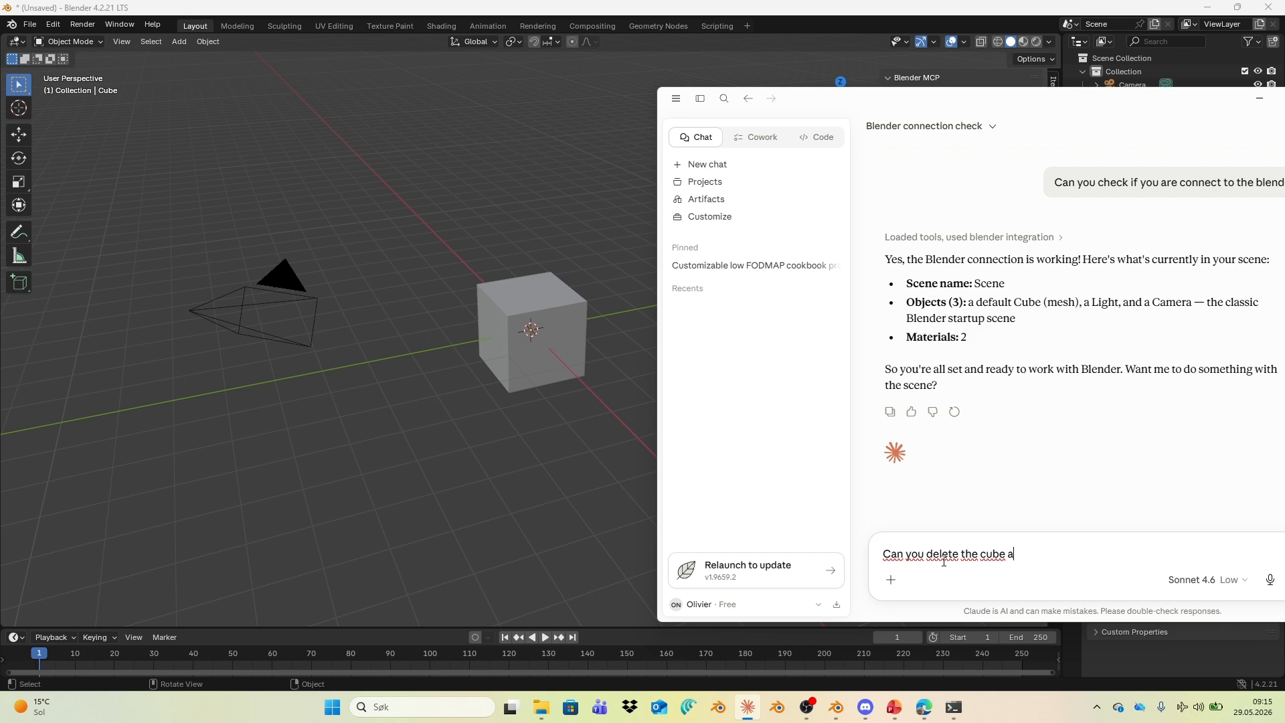
pyautogui.write('nd create a cylinder')
pyautogui.press('Return')
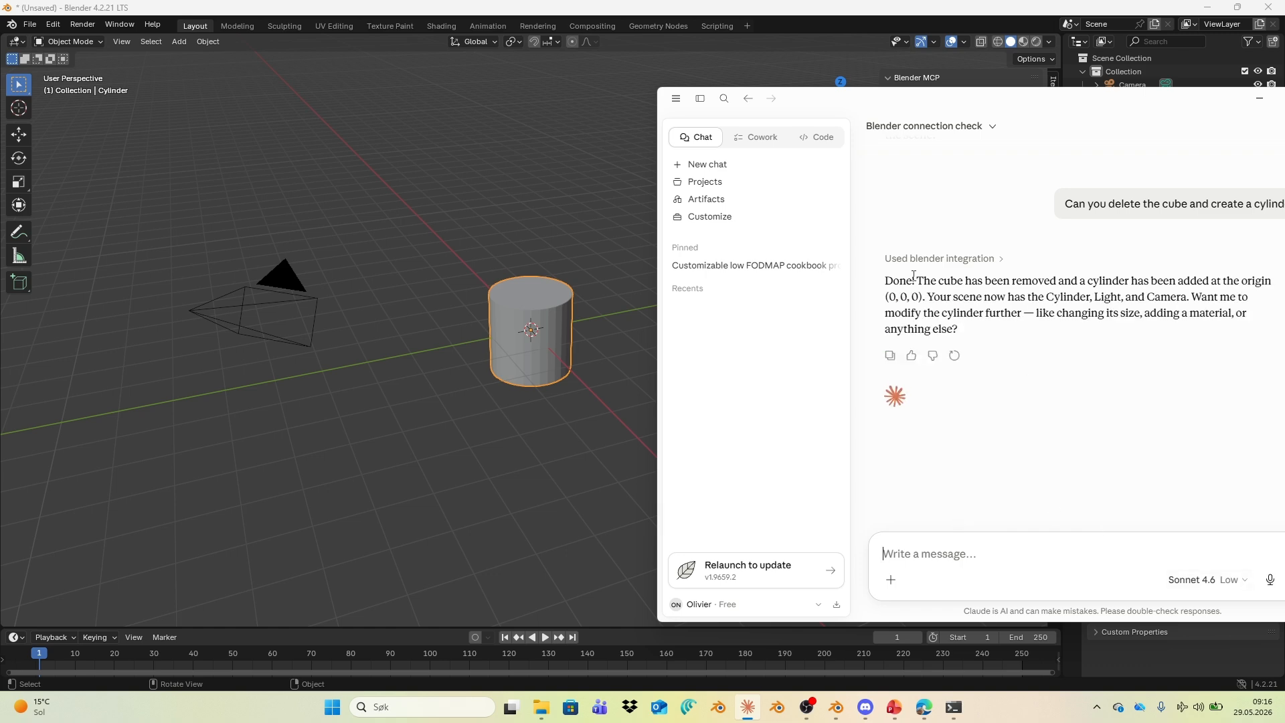
pyautogui.moveTo(882, 280); pyautogui.dragTo(1000, 333)
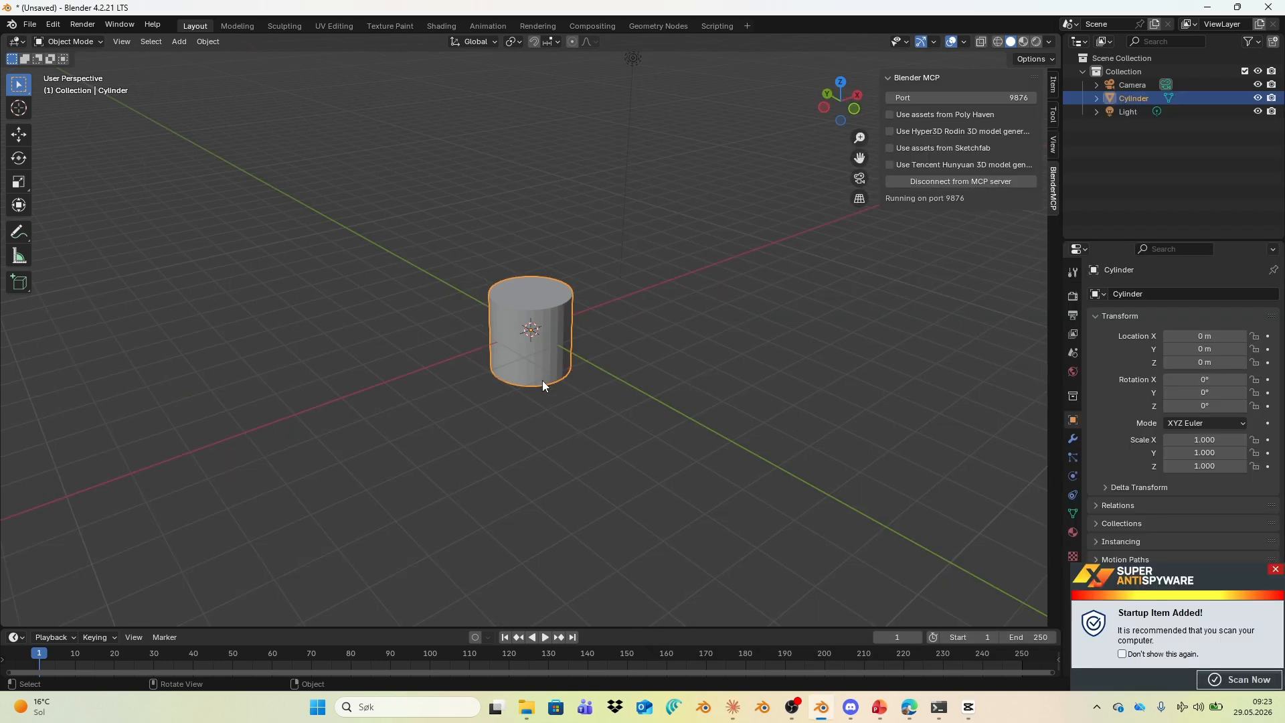
pyautogui.press('KP_4')
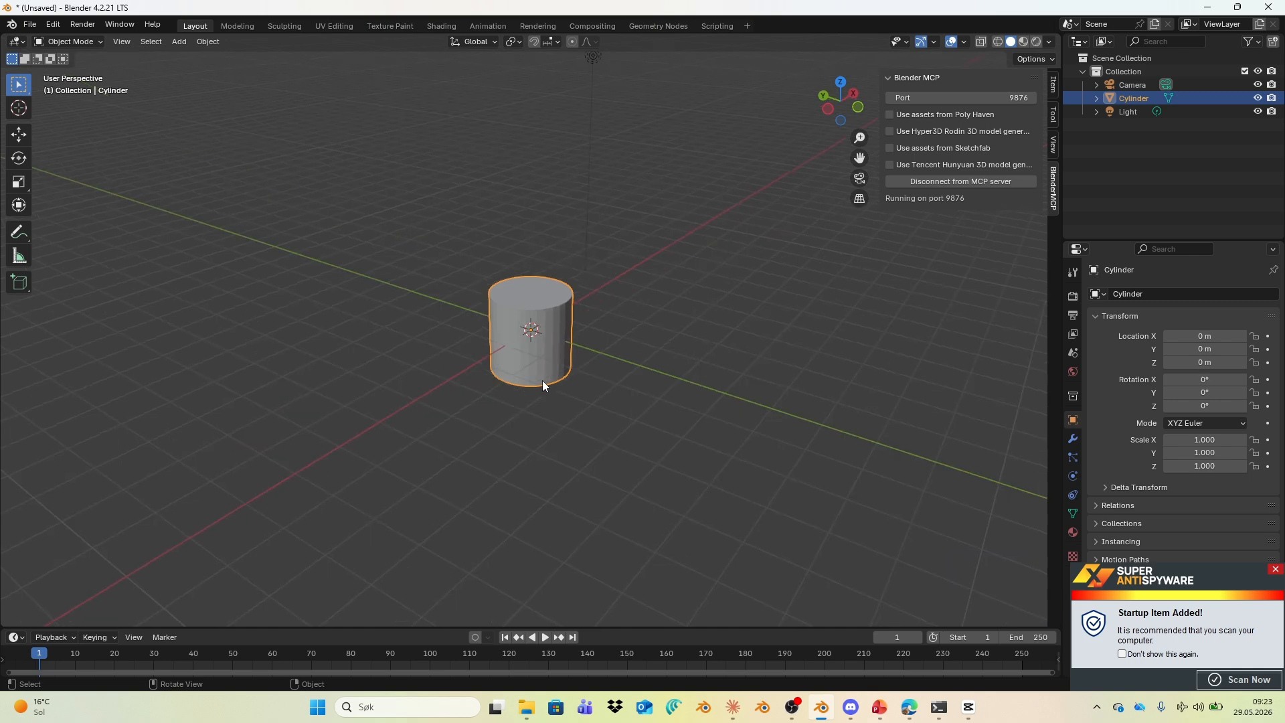
pyautogui.press('KP_4')
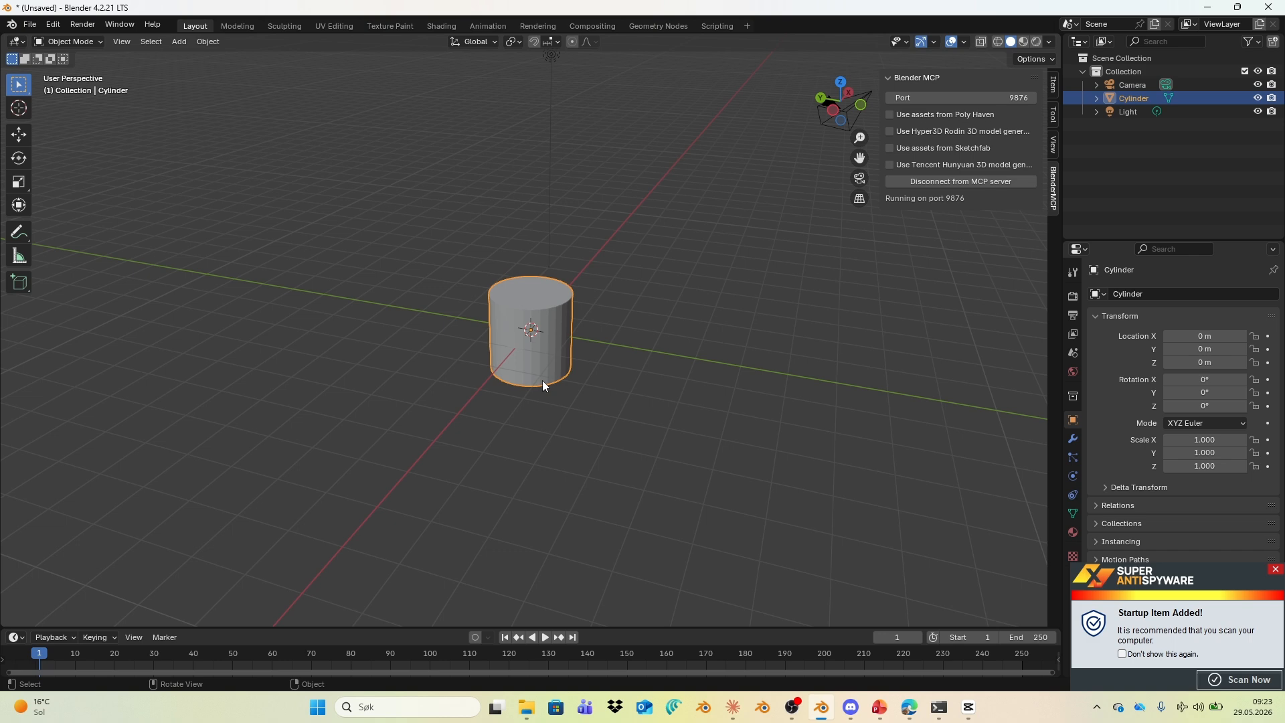
pyautogui.press('KP_4')
pyautogui.press('KP_4')
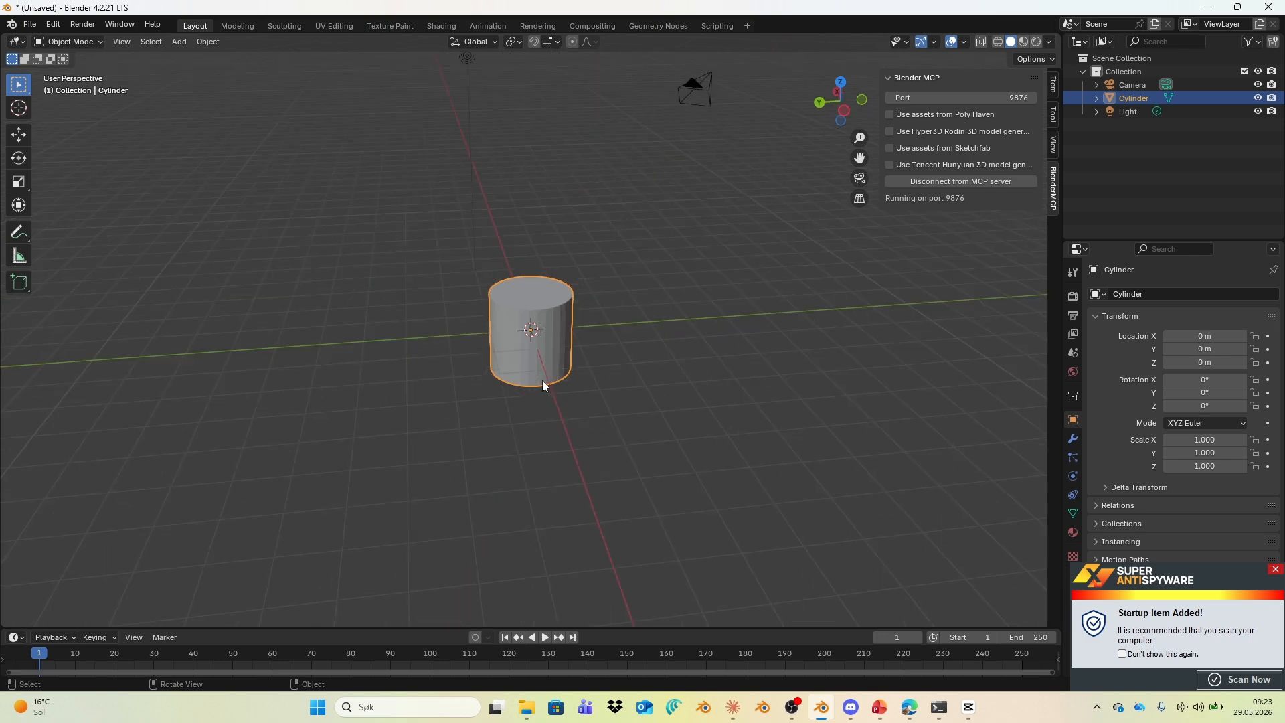
pyautogui.press('KP_4')
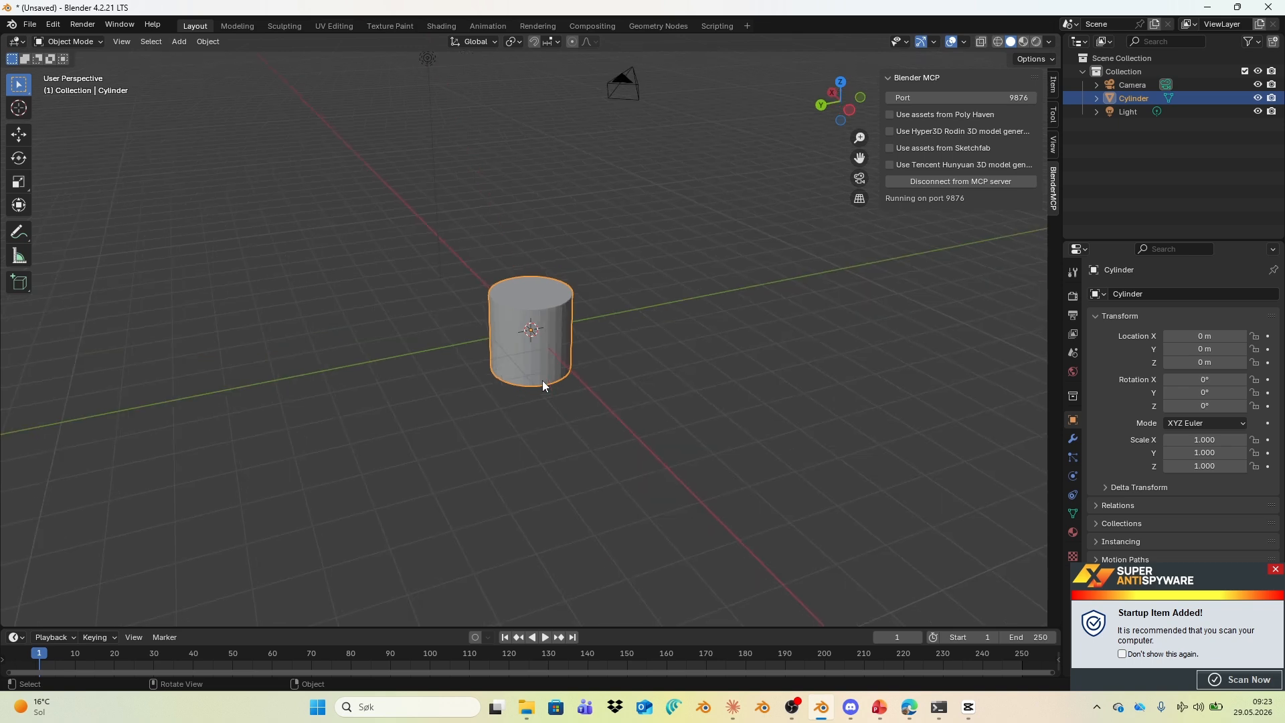
pyautogui.press('KP_4')
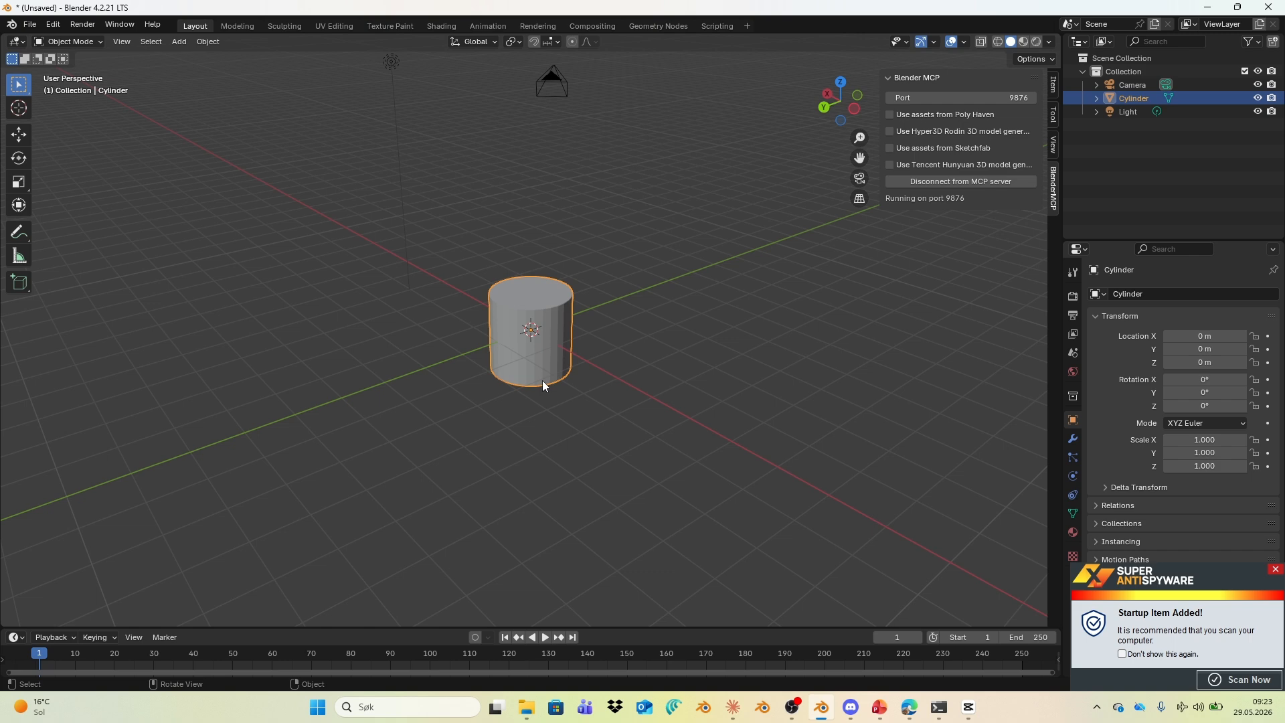